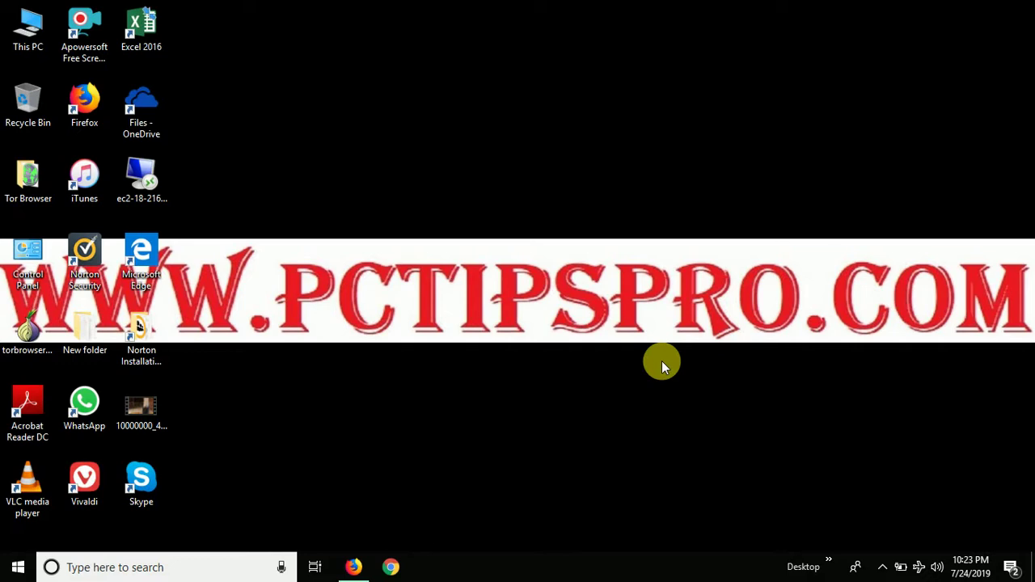
Step: Restore Firefox showing the cPanel File Manager at the public_html folder
left_click(356, 565)
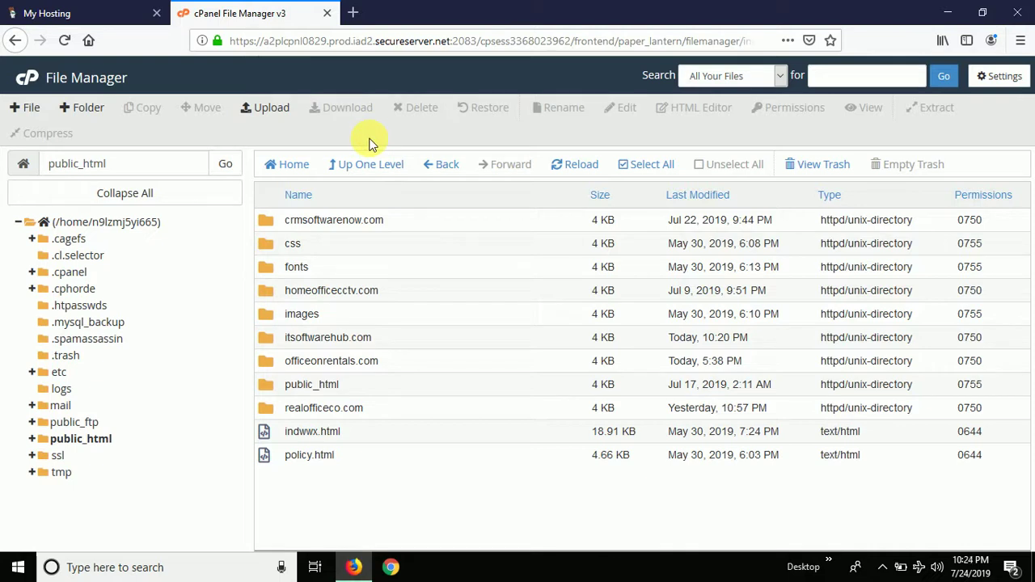
Step: Select and copy the itsoftwarehub.com folder name in File Manager
left_click(355, 12)
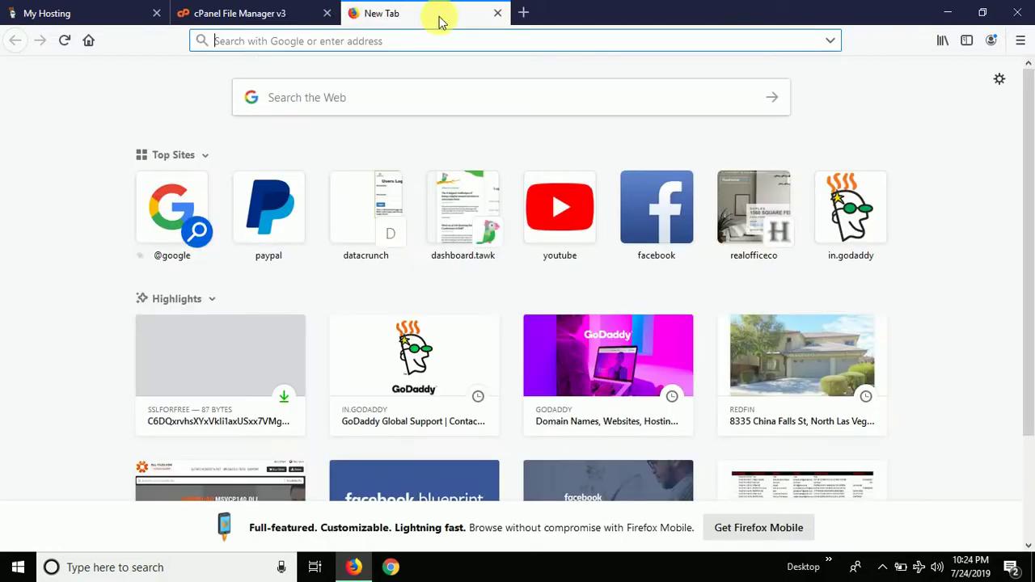
left_click(498, 14)
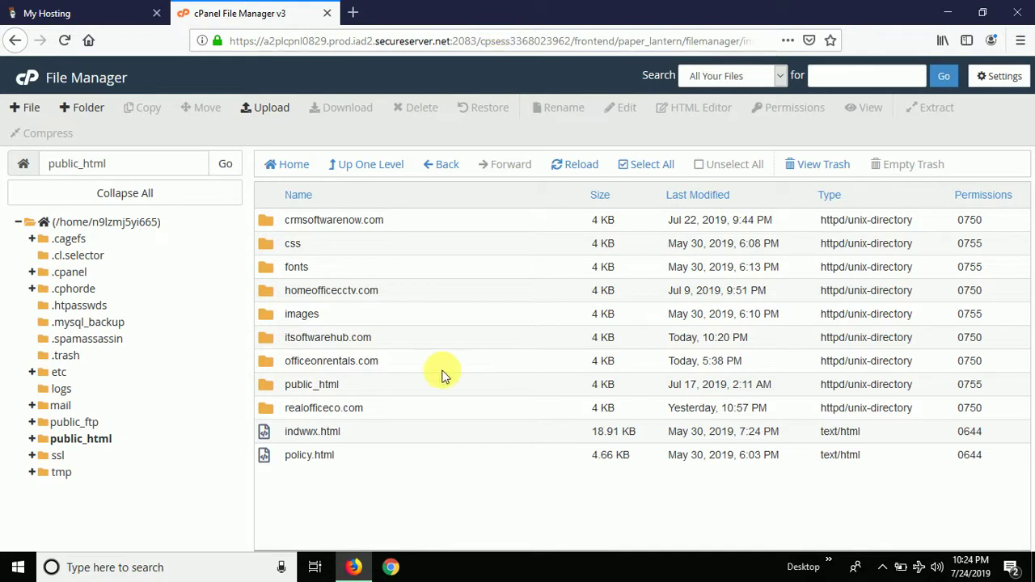
left_click(305, 339)
left_click(340, 338)
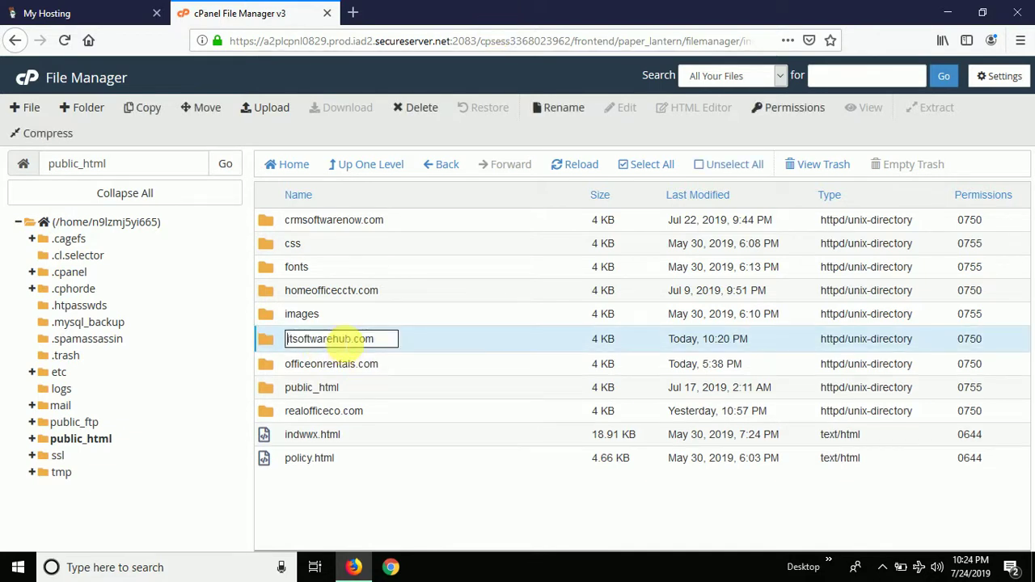
key("ctrl+a")
key("ctrl+c")
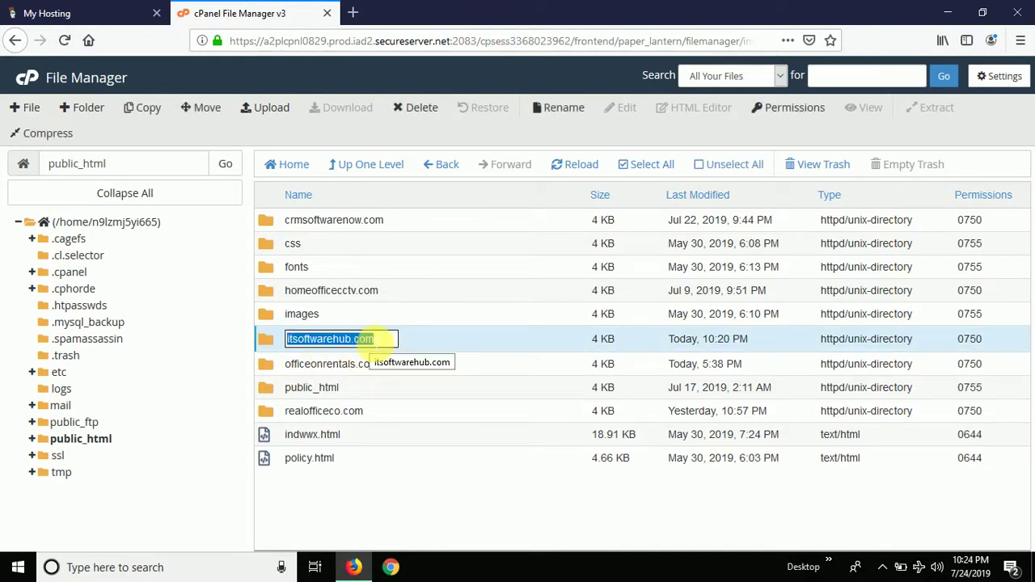
Step: Load itsoftwarehub.com in a new tab by pasting the copied domain
left_click(352, 12)
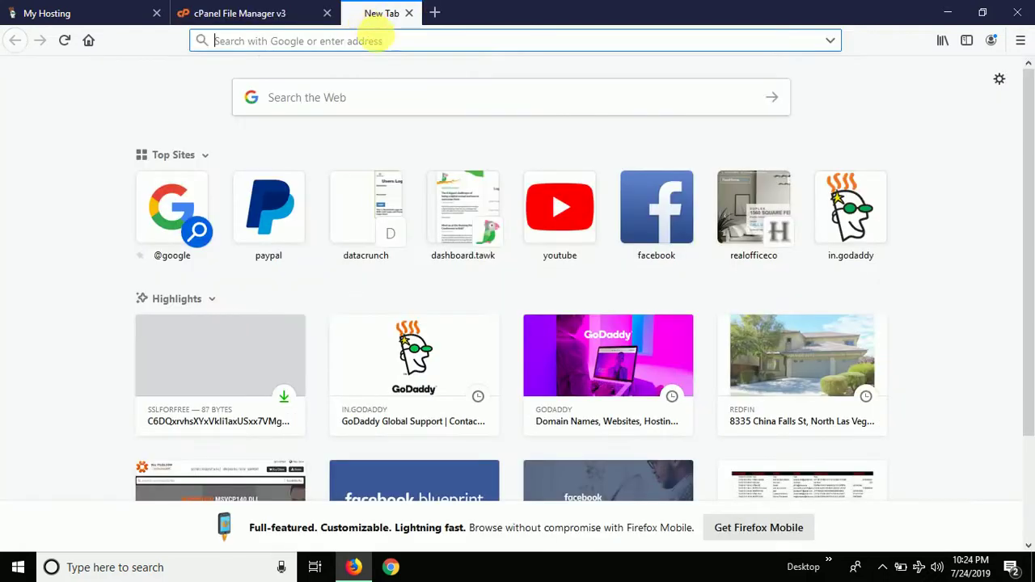
key("ctrl+v")
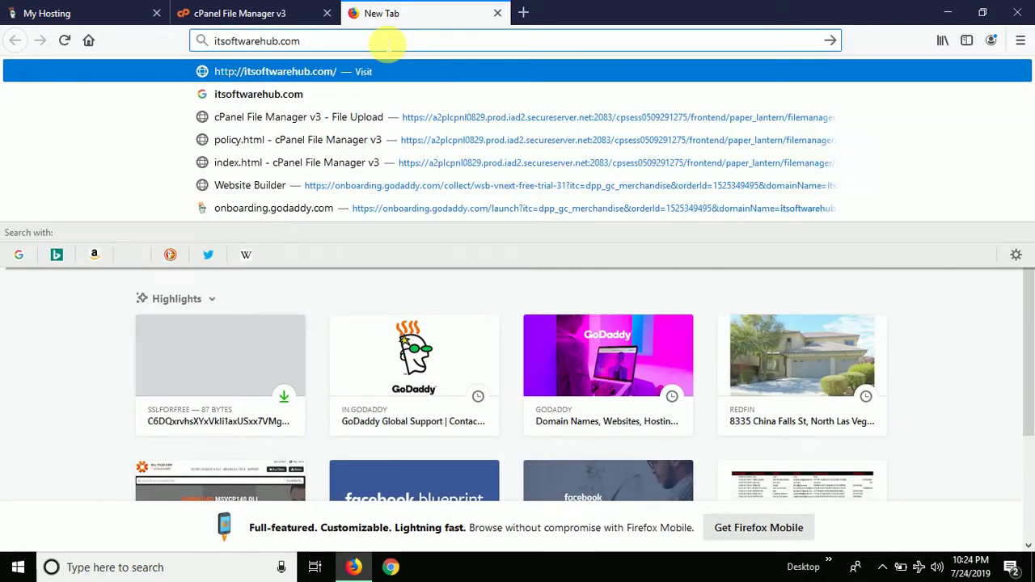
key("Return")
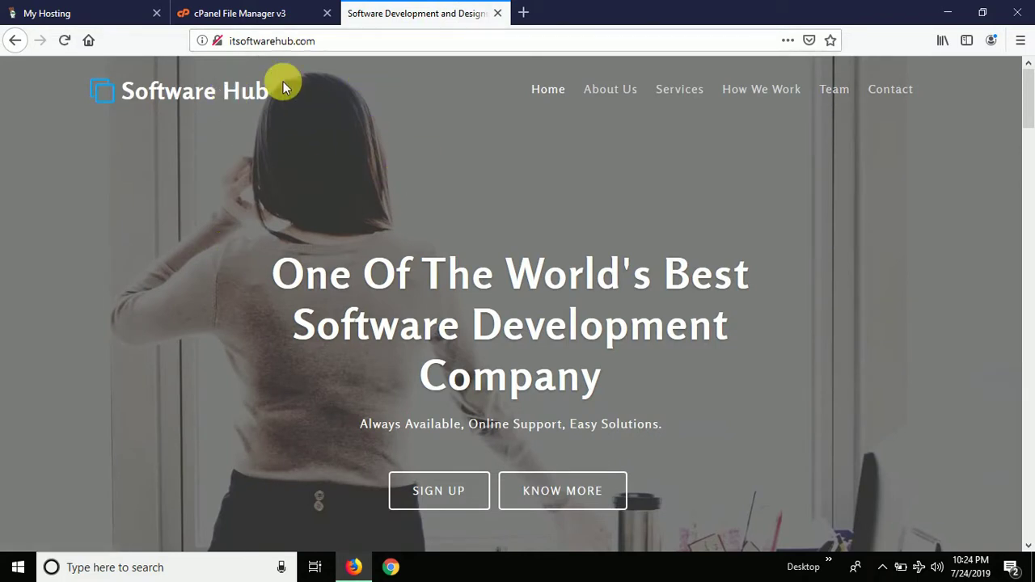
Step: Confirm itsoftwarehub.com shows Connection Not Secure, reload it, and return to File Manager
left_click(217, 42)
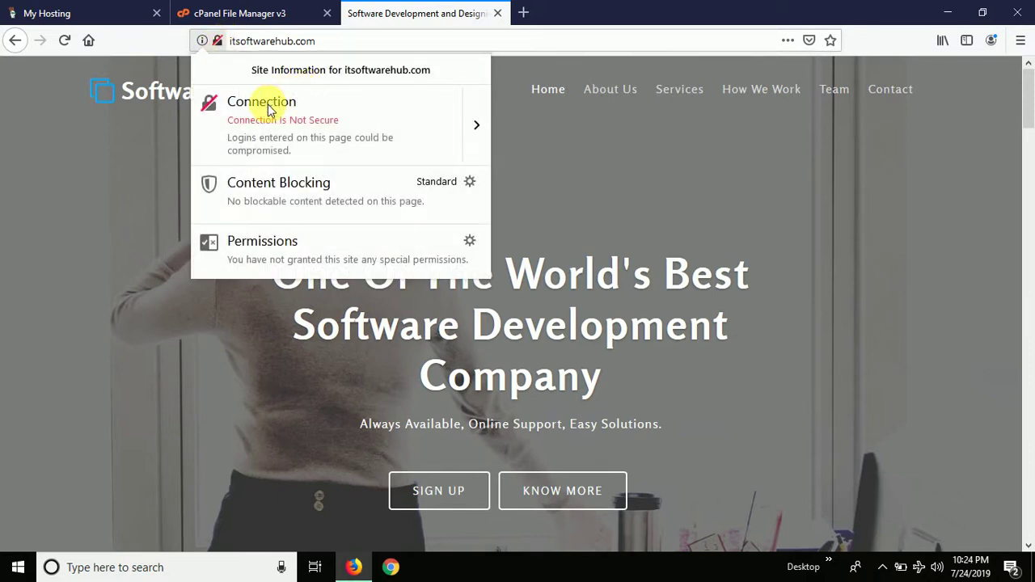
left_click(556, 137)
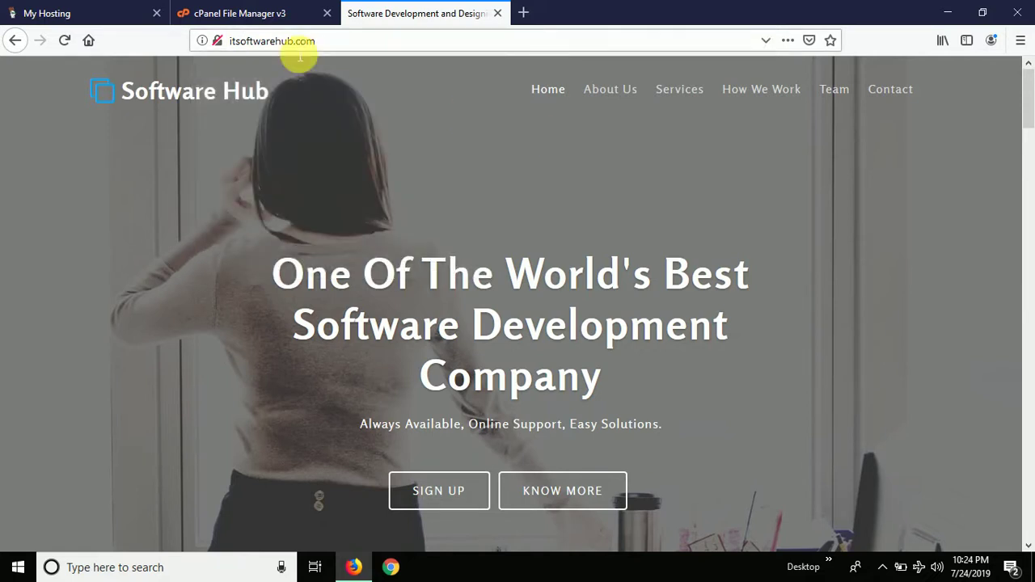
left_click(368, 40)
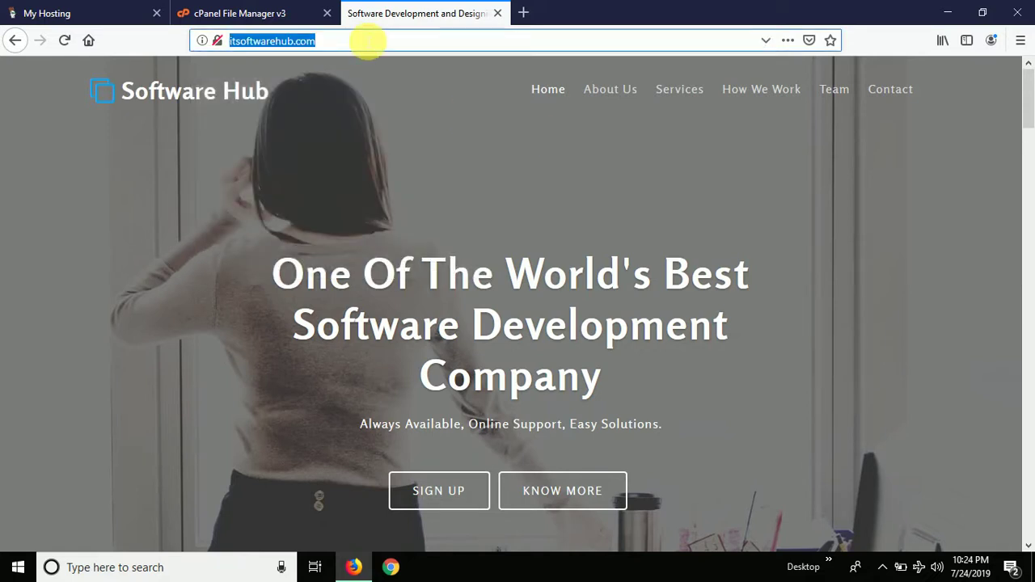
key("Return")
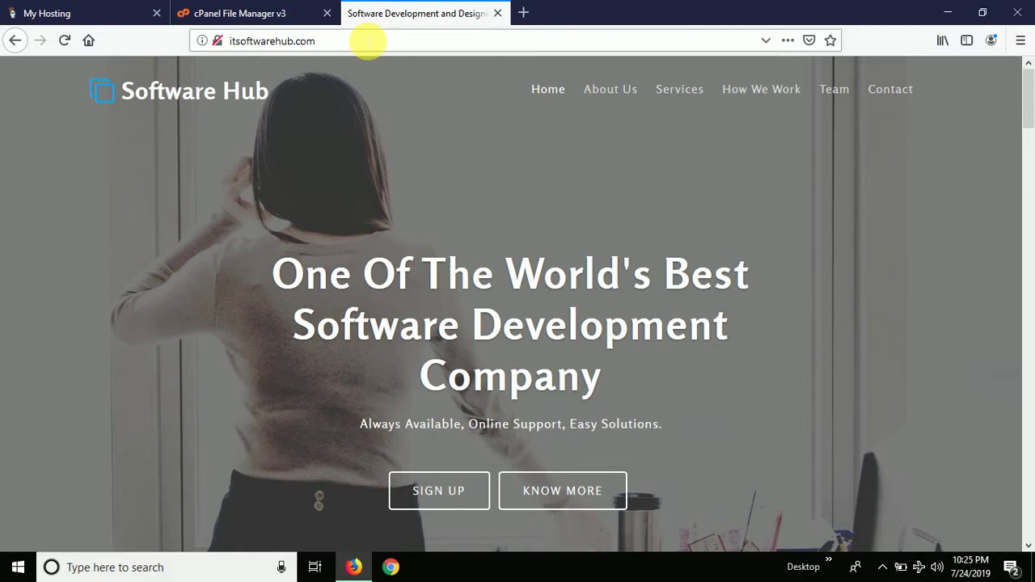
left_click(264, 12)
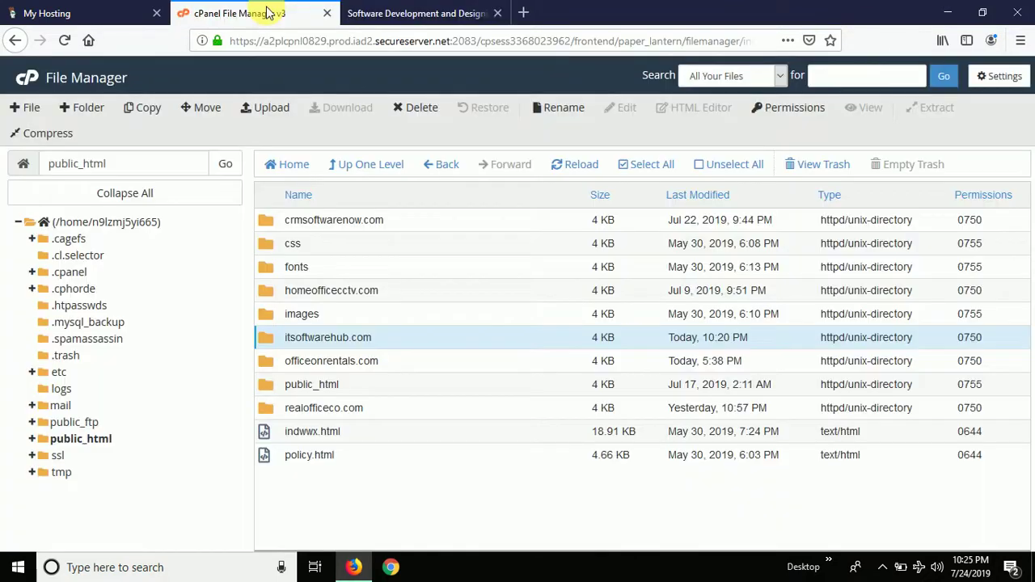
Step: Search Google for 'sslfree' in a new tab, fixing the misspelling first
left_click(412, 14)
left_click(523, 13)
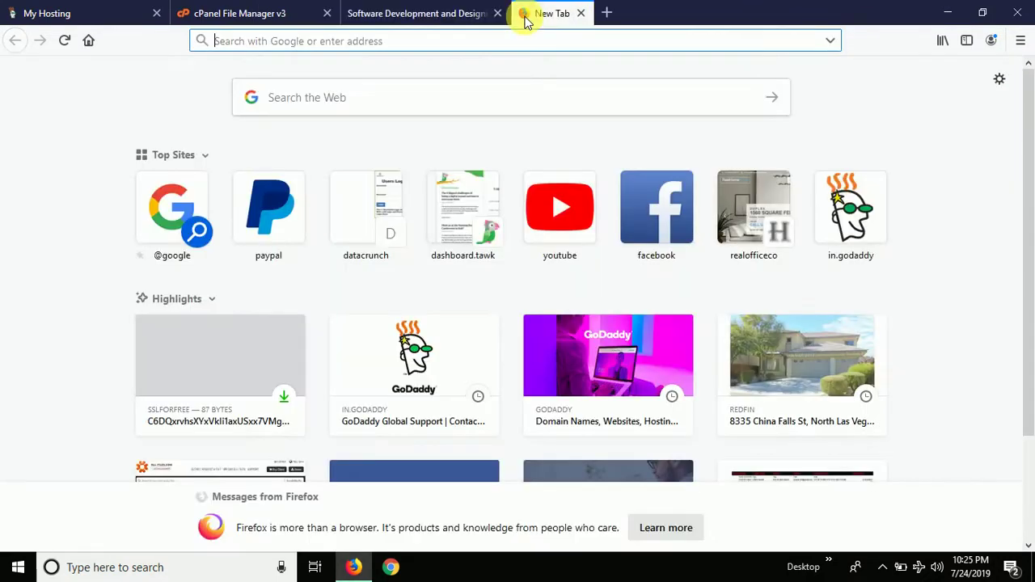
type("f")
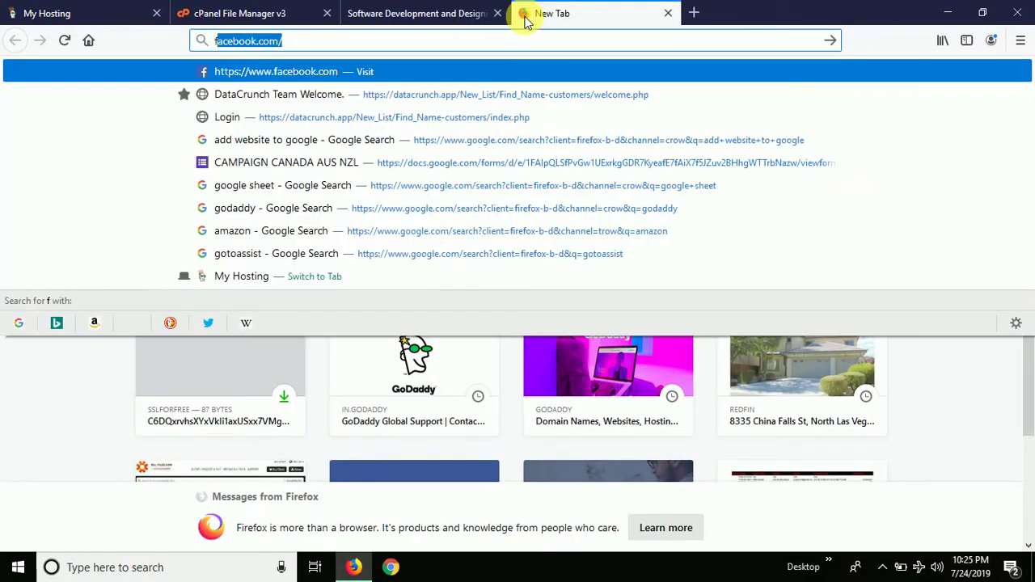
type("re")
key("BackSpace")
key("BackSpace")
key("BackSpace")
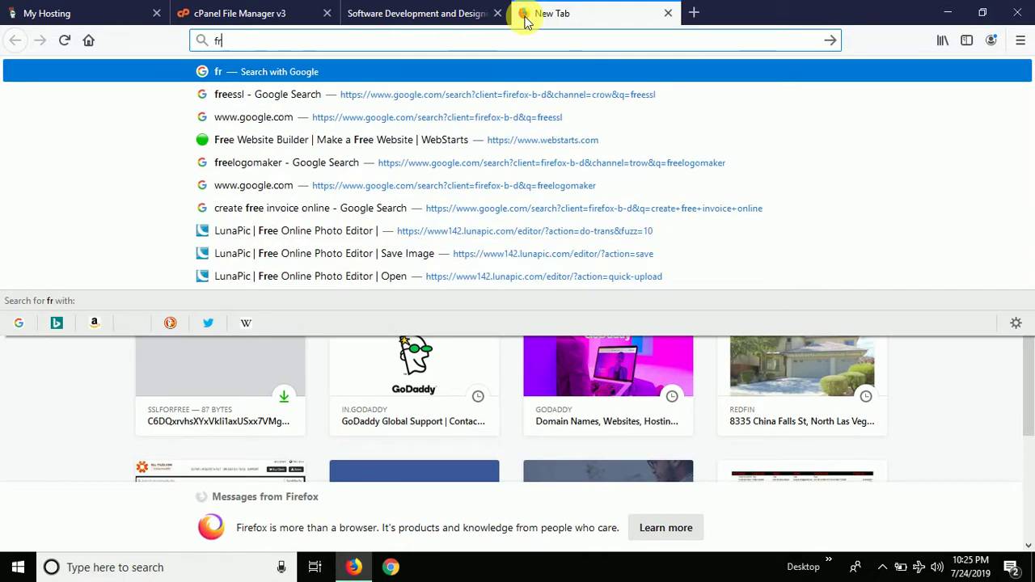
type("sllfree")
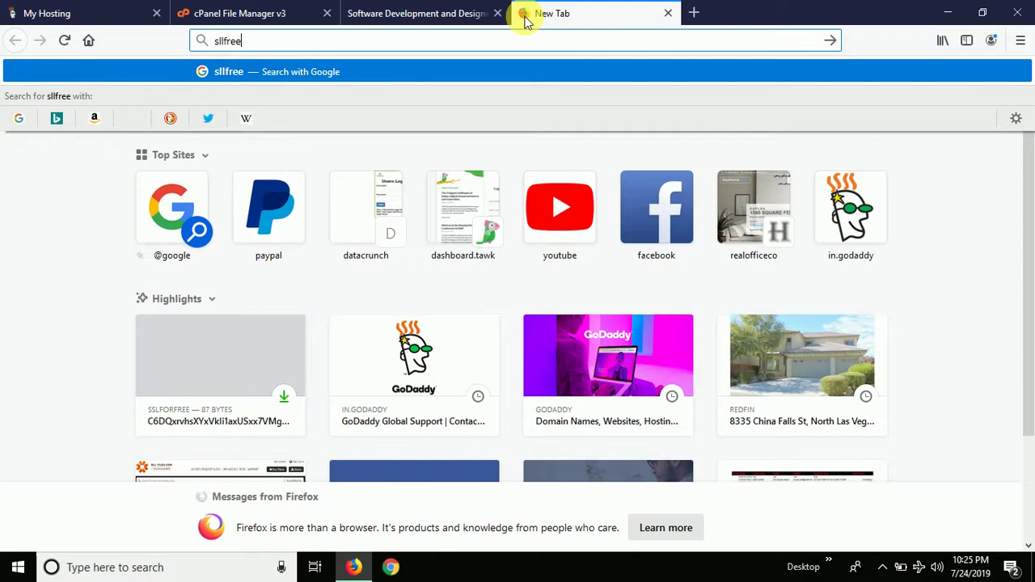
key("Home")
key("Right")
key("Delete")
type("s")
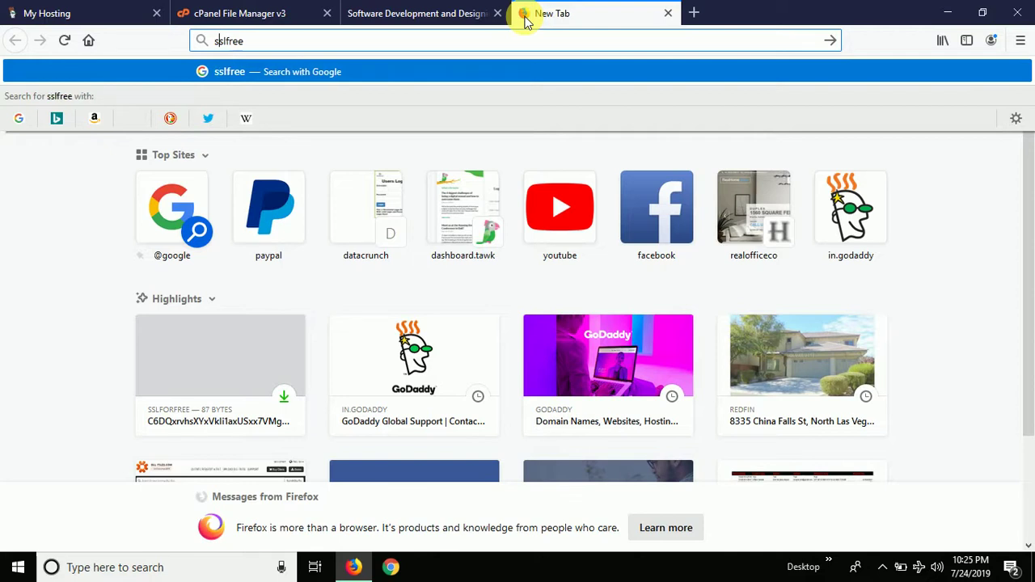
key("Return")
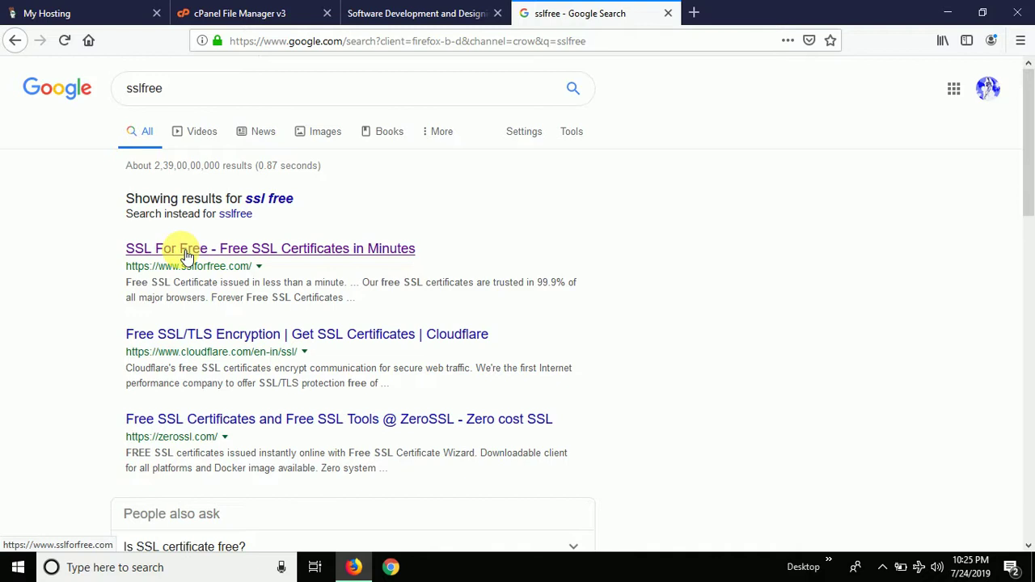
Step: Open the SSL For Free result and copy the itsoftwarehub.com site address
left_click(203, 255)
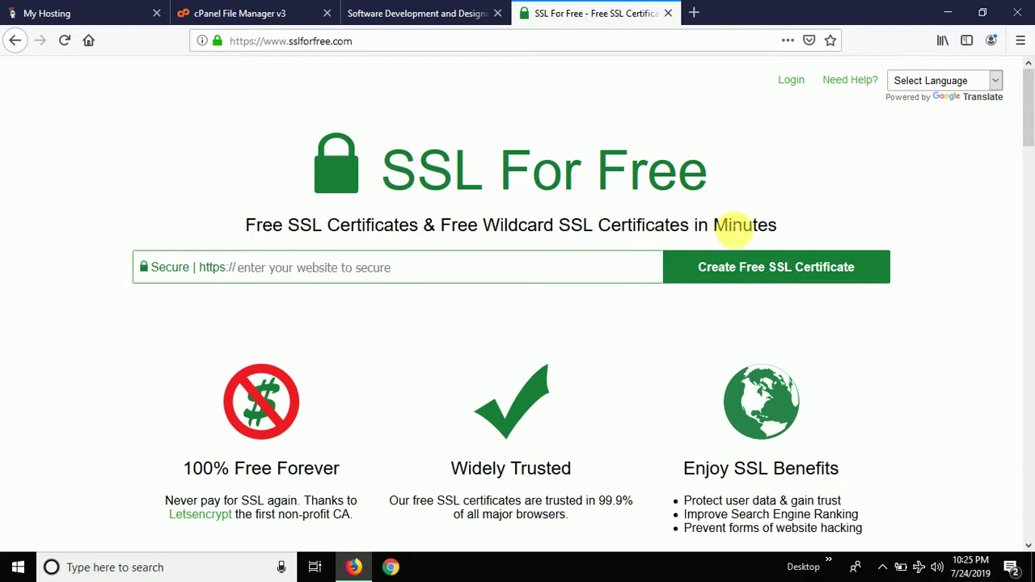
left_click(414, 8)
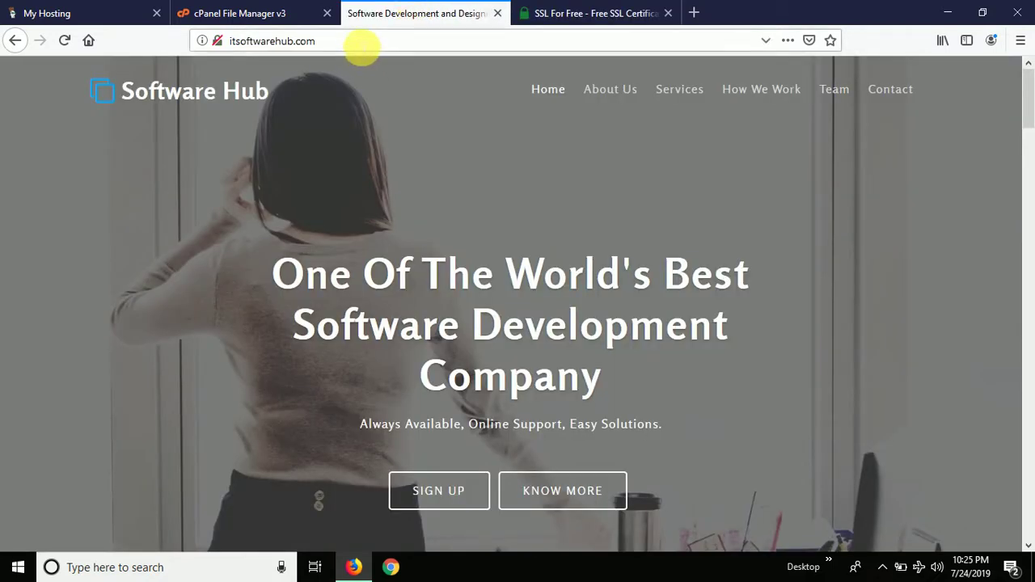
left_click(361, 44)
key("ctrl+c")
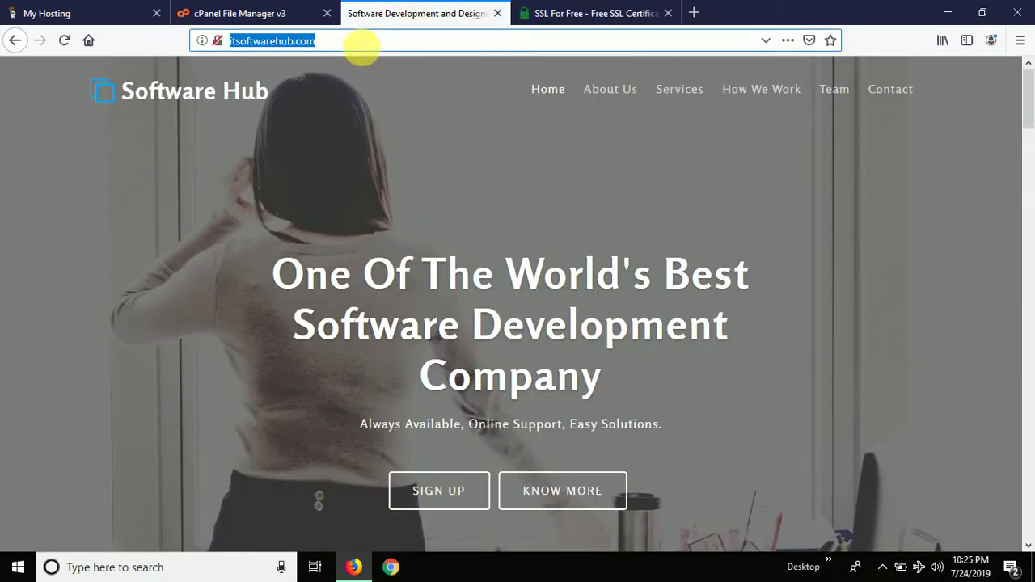
left_click(586, 12)
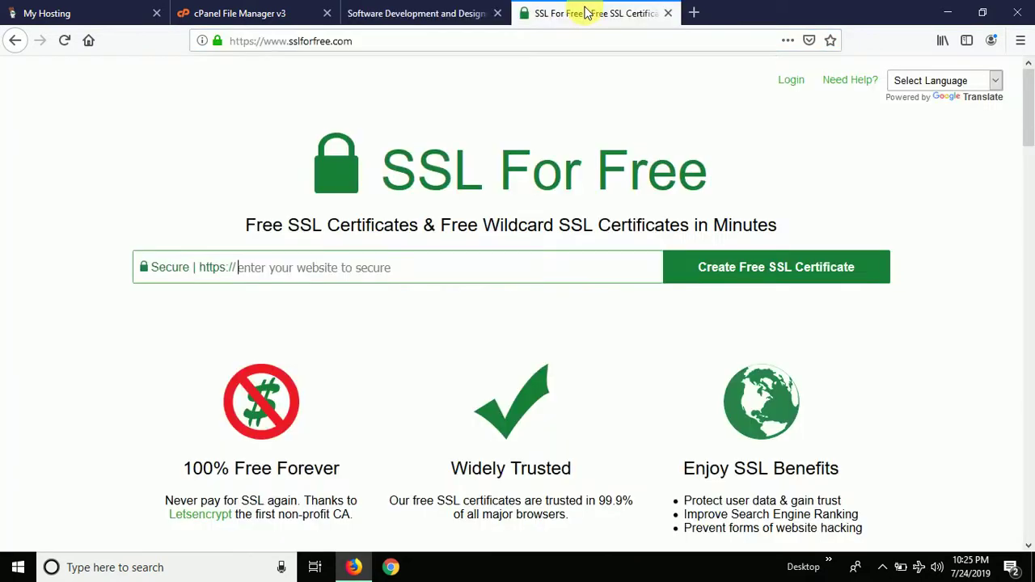
left_click(396, 267)
key("ctrl+v")
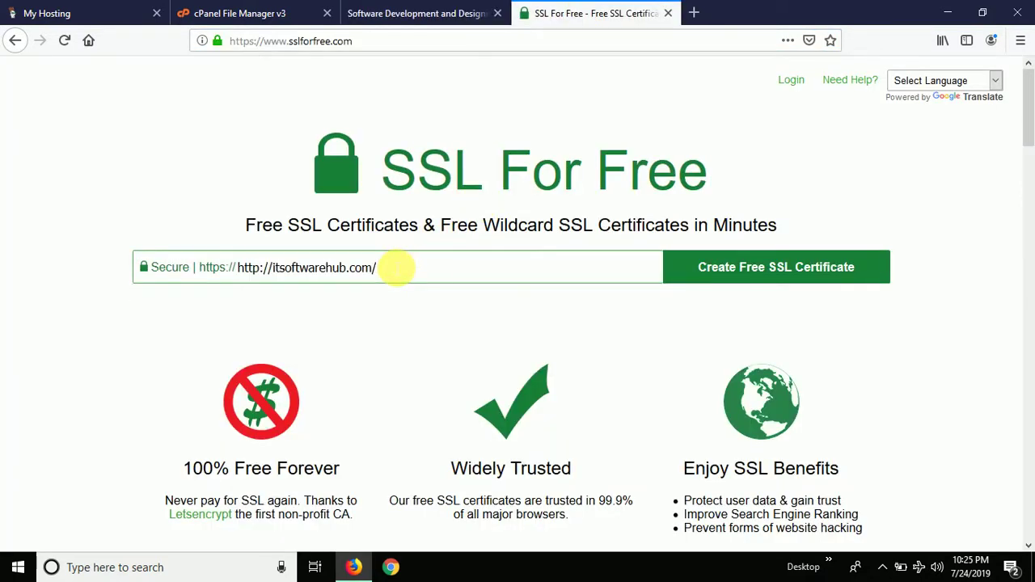
left_click(273, 270)
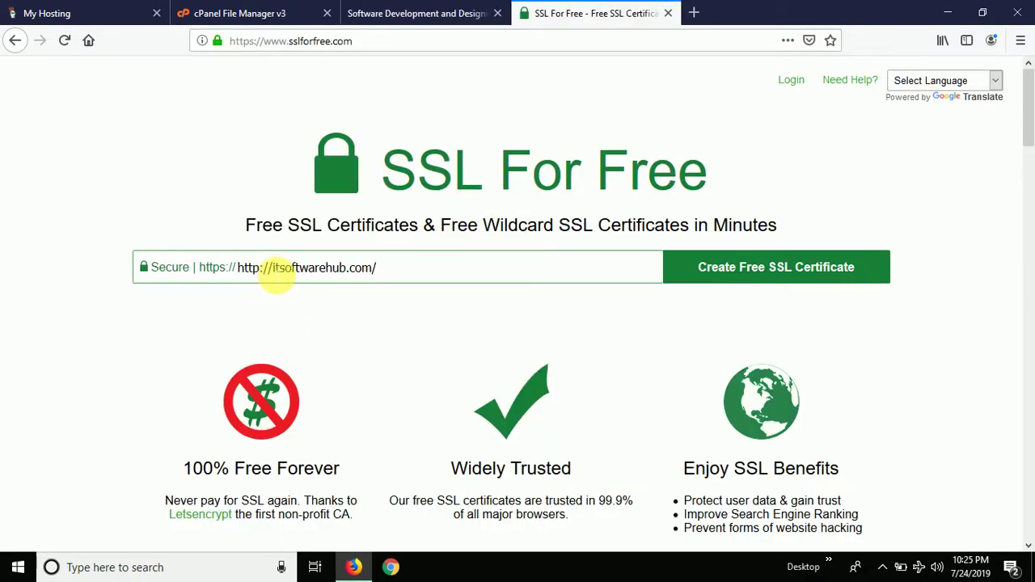
key("BackSpace")
key("BackSpace")
key("BackSpace")
key("BackSpace")
key("BackSpace")
key("BackSpace")
key("BackSpace")
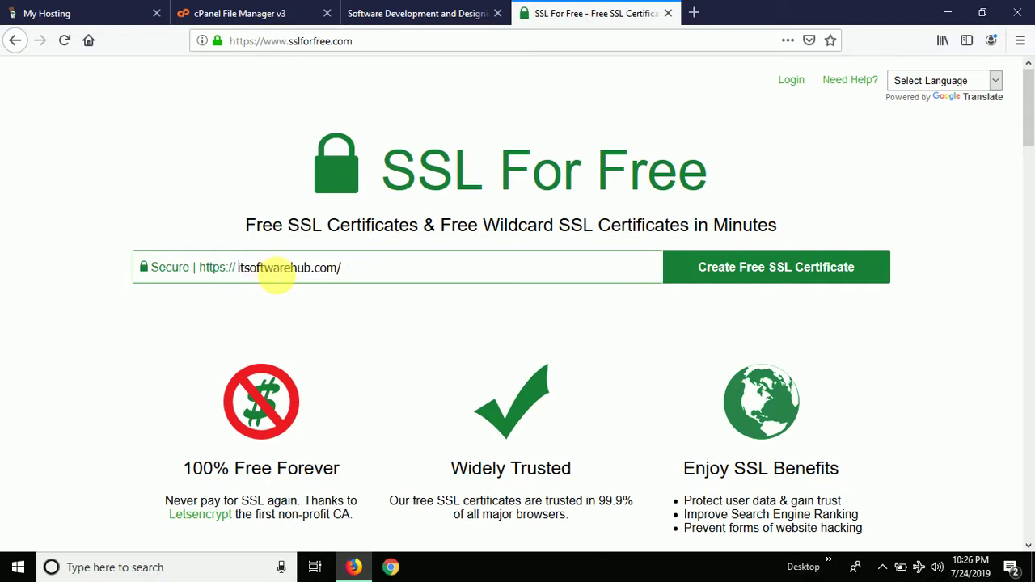
left_click(388, 279)
key("BackSpace")
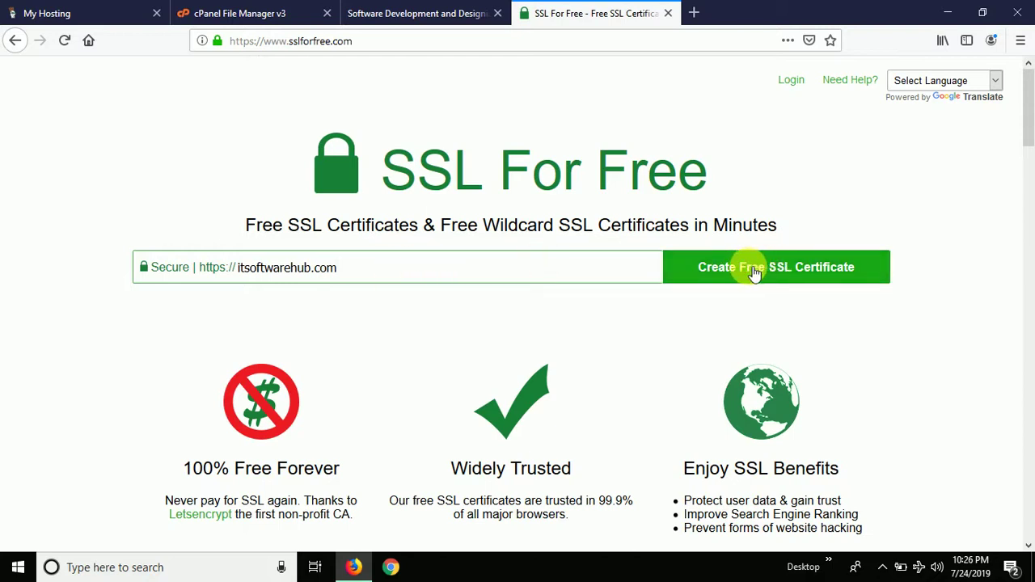
Step: Create the free certificate for itsoftwarehub.com and choose Manual Verification, showing its HTTP steps
left_click(762, 274)
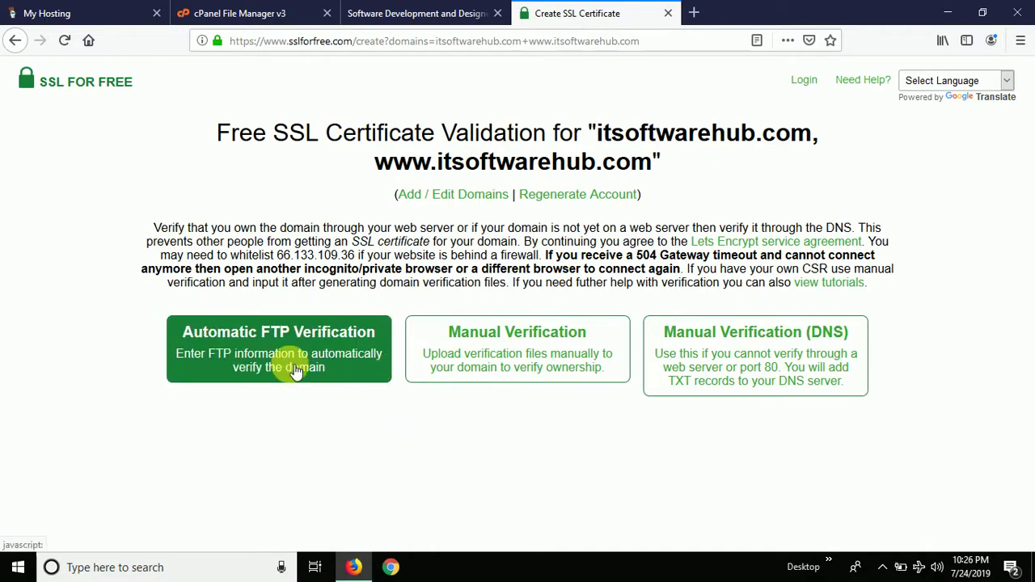
left_click(511, 368)
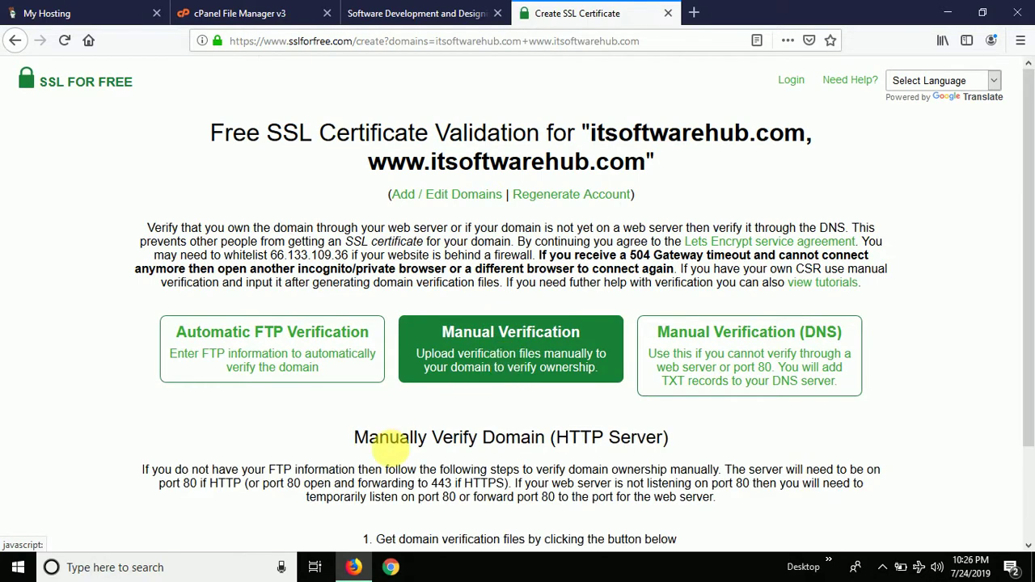
scroll(391, 455, "down", 1)
scroll(391, 455, "down", 2)
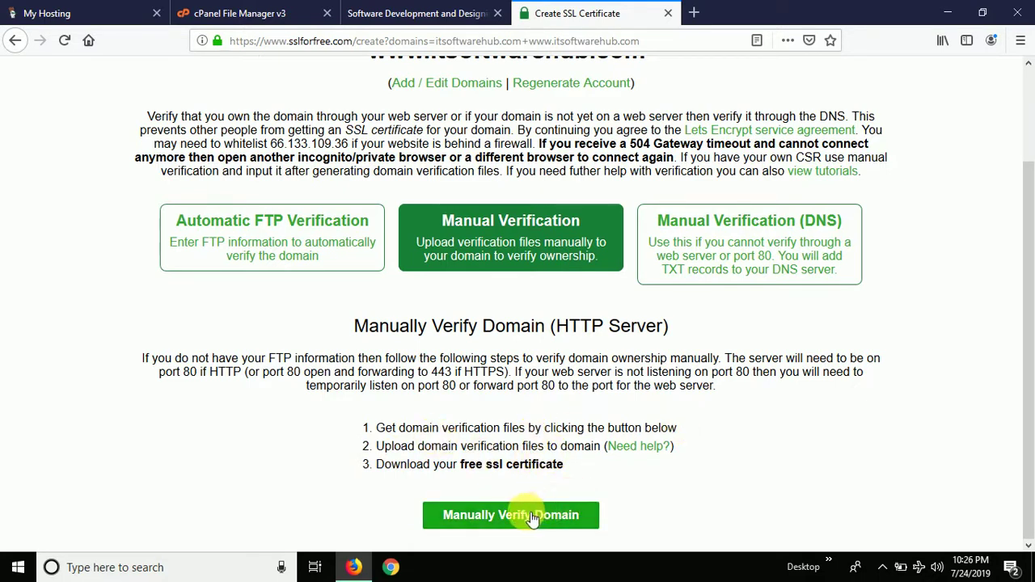
Step: Generate the verification files, then cancel the helper-application chooser for the download
left_click(493, 516)
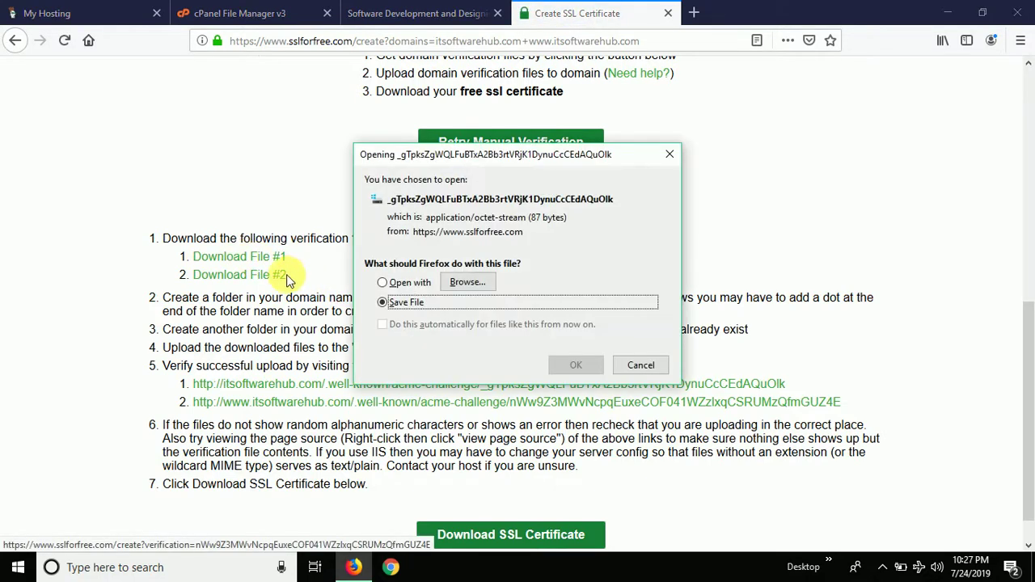
left_click(460, 285)
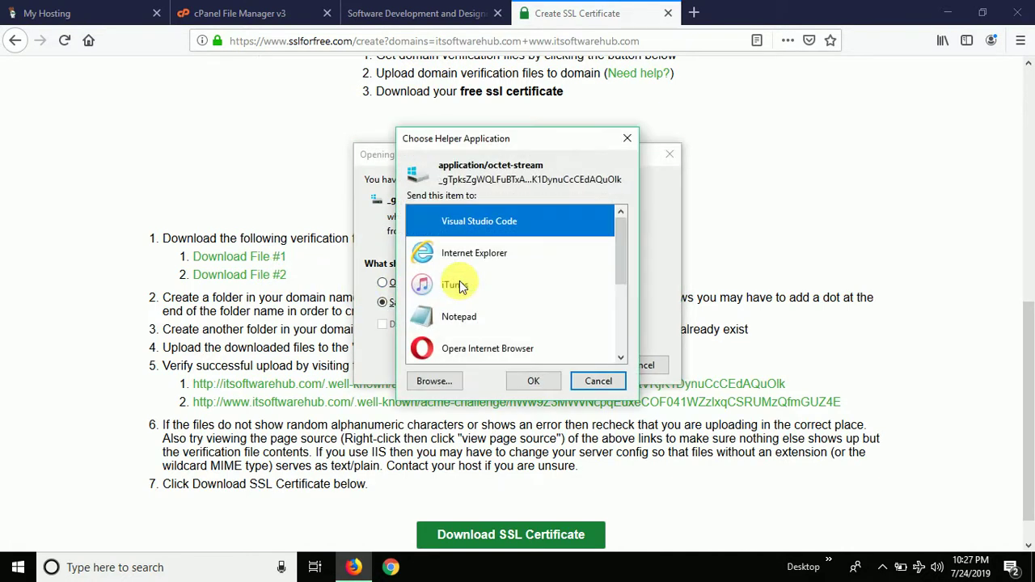
left_click(623, 300)
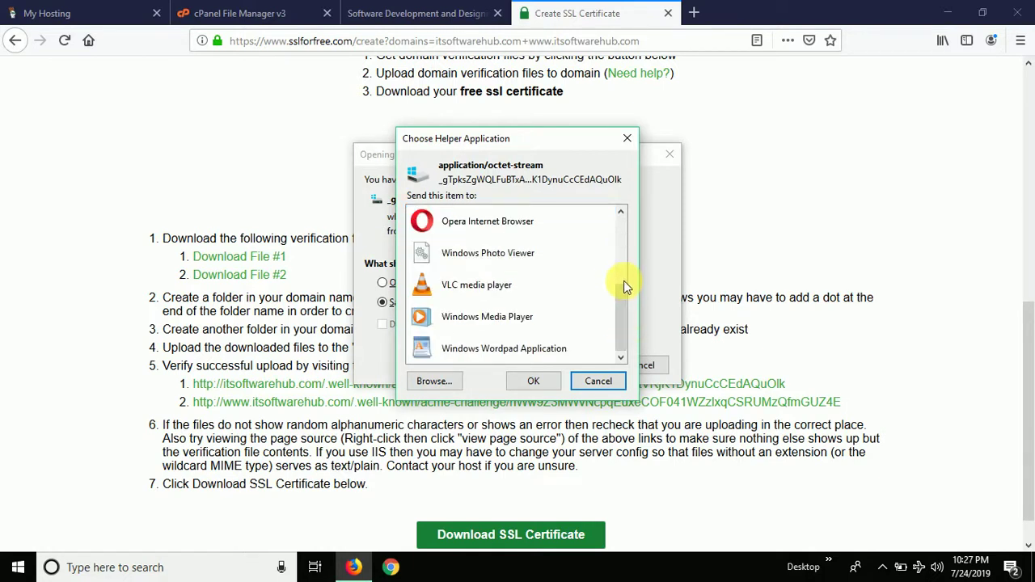
left_click(430, 384)
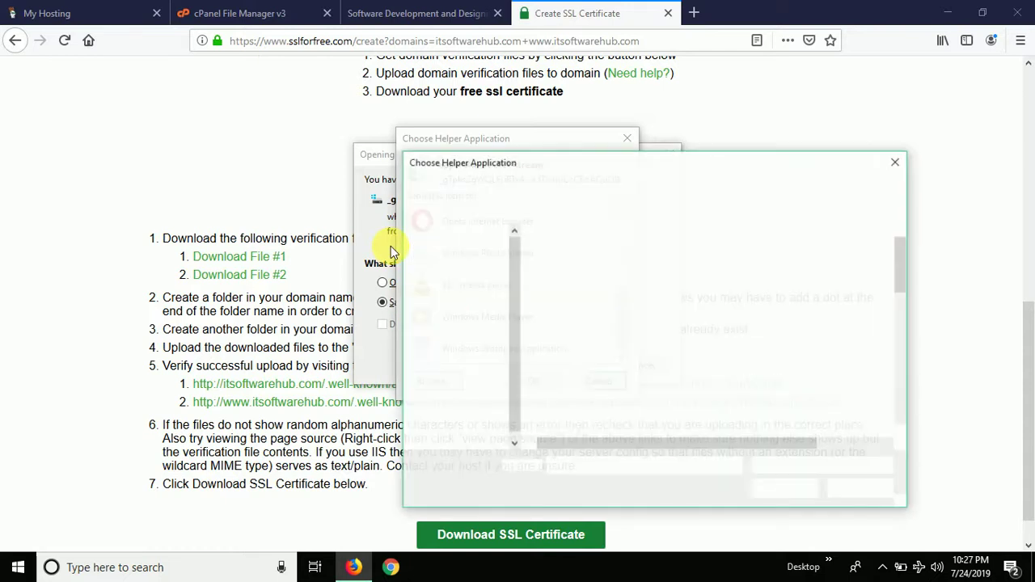
scroll(495, 335, "down", 3)
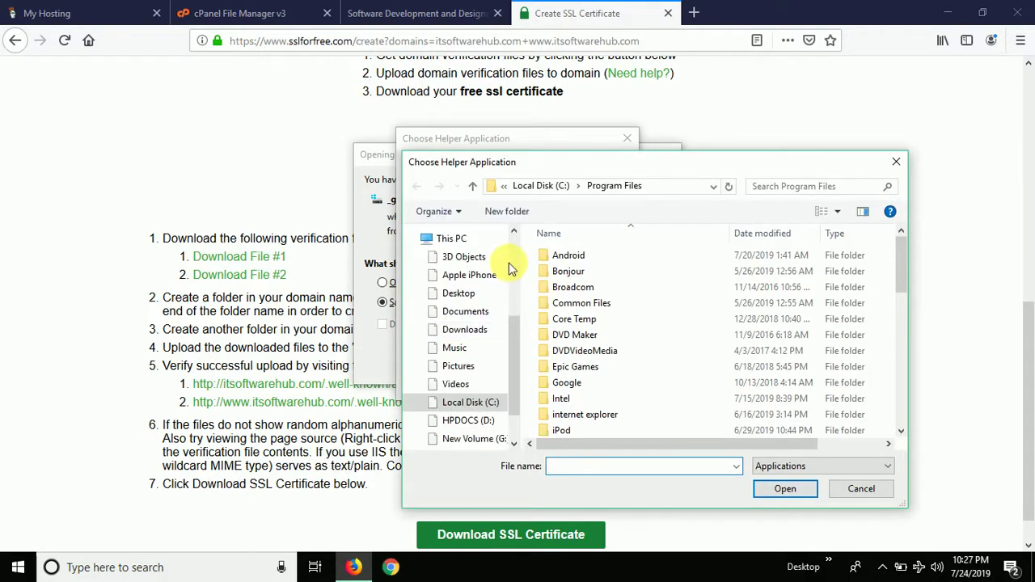
left_click(460, 294)
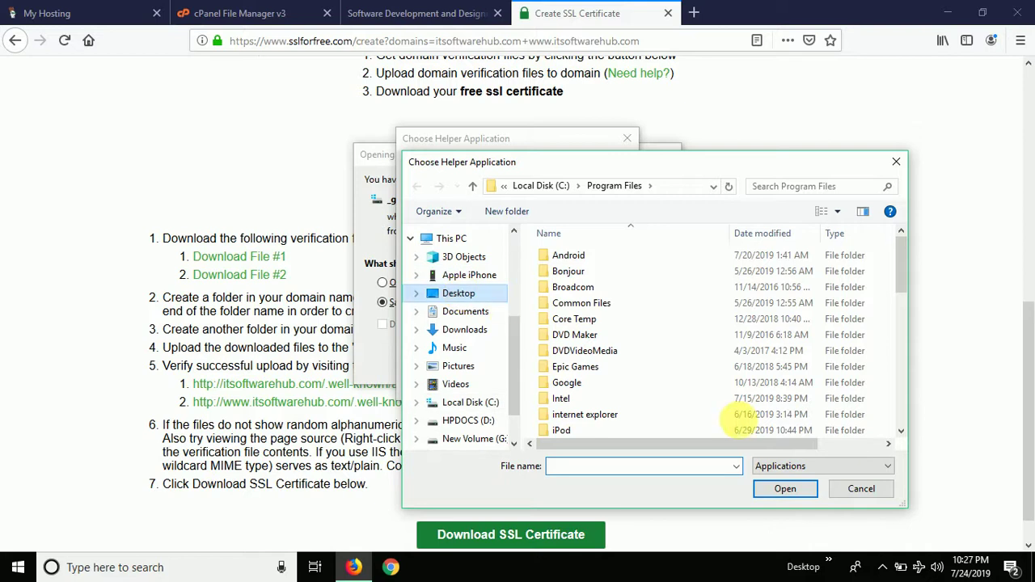
left_click(784, 490)
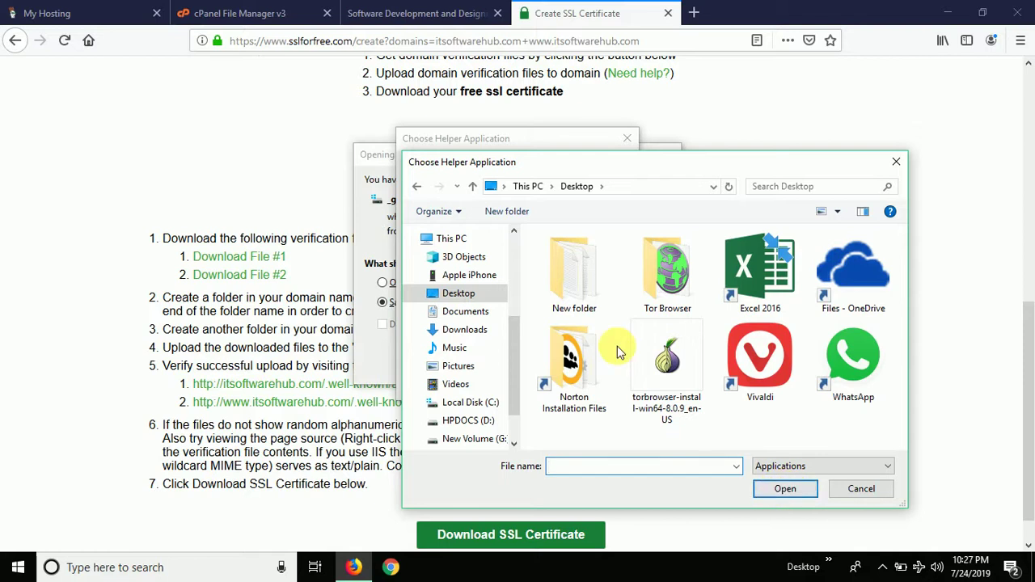
left_click(896, 162)
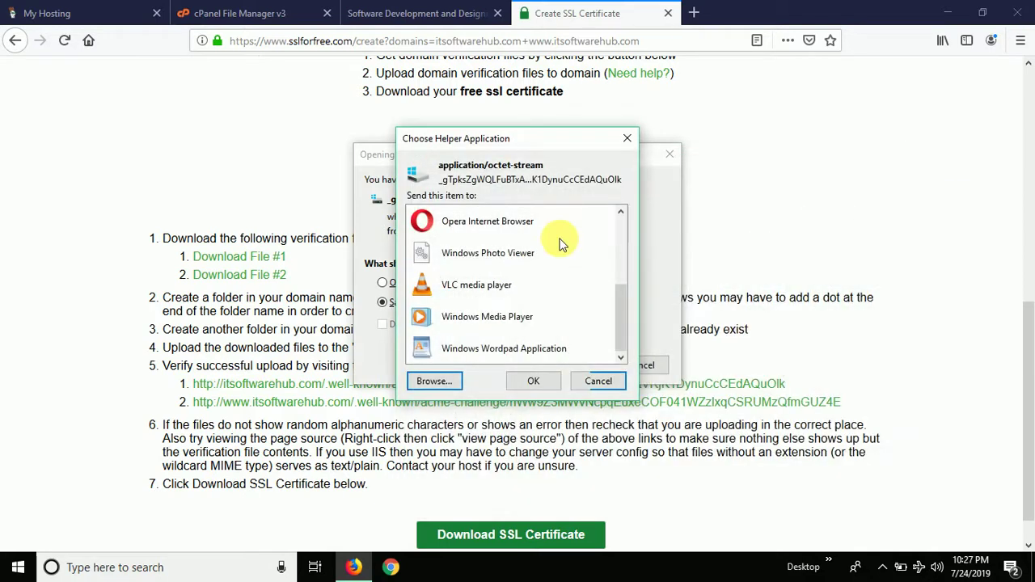
left_click(628, 141)
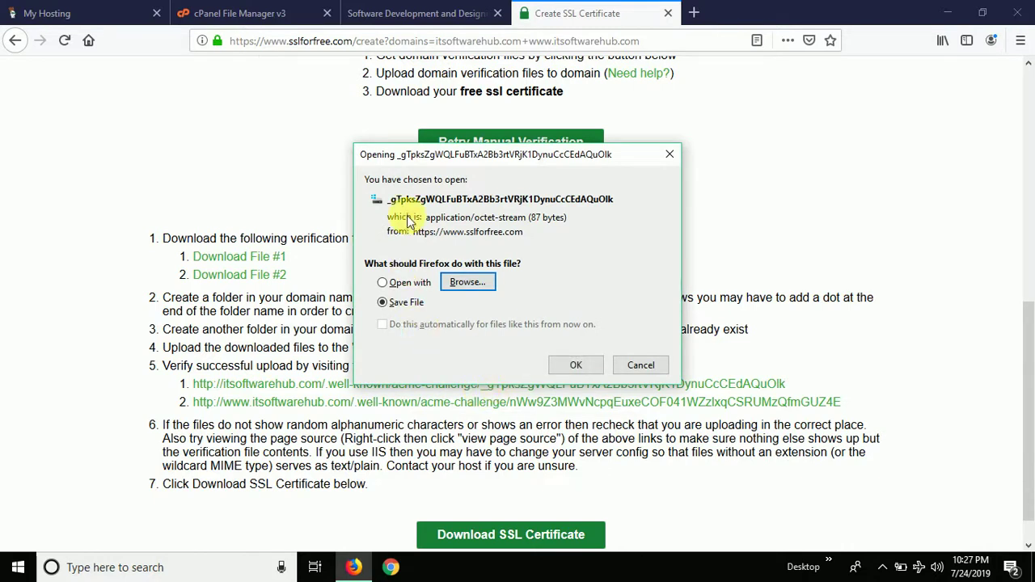
Step: Save verification files #1 and #2 and check the downloads list
left_click(576, 367)
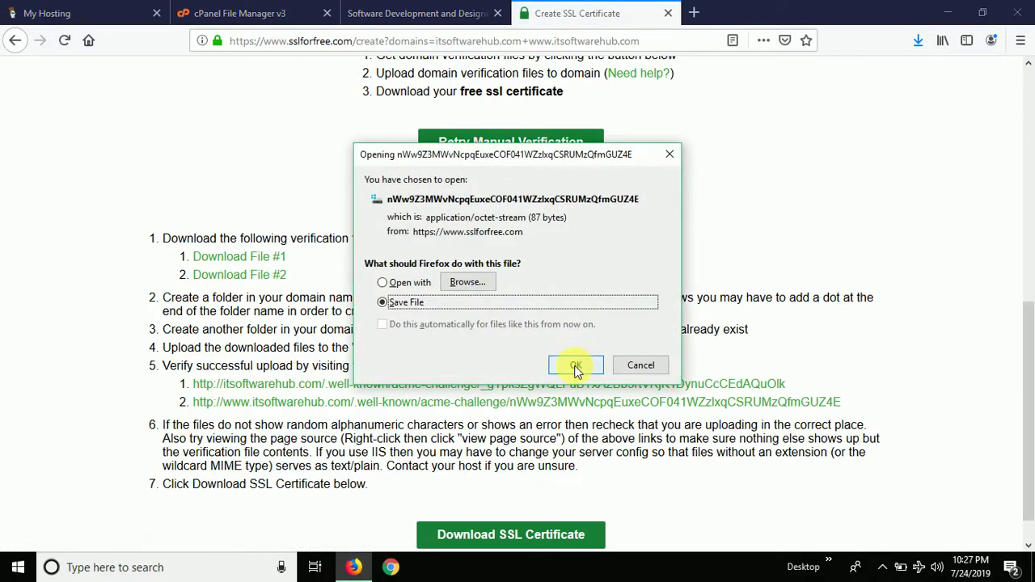
left_click(576, 366)
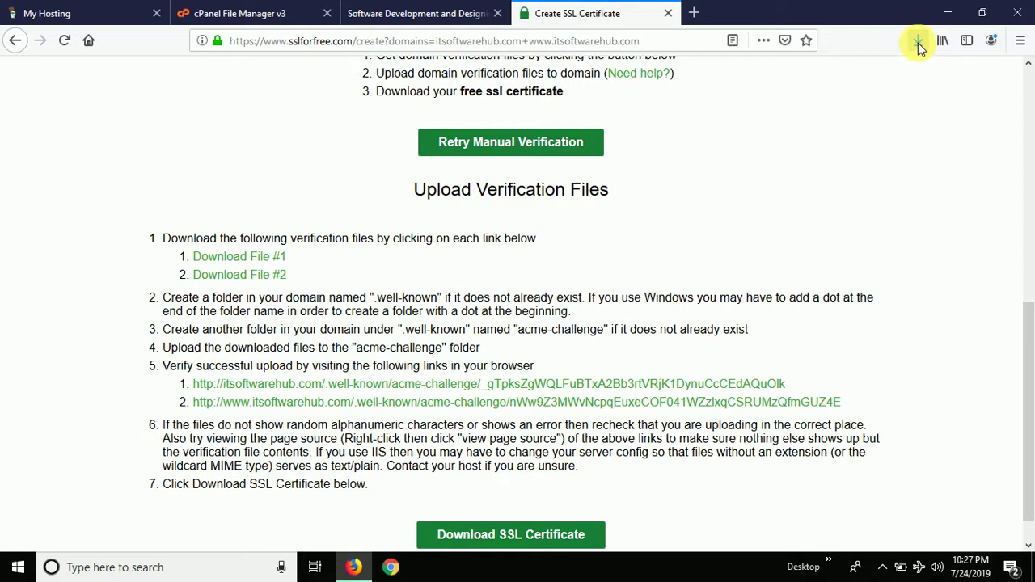
left_click(918, 45)
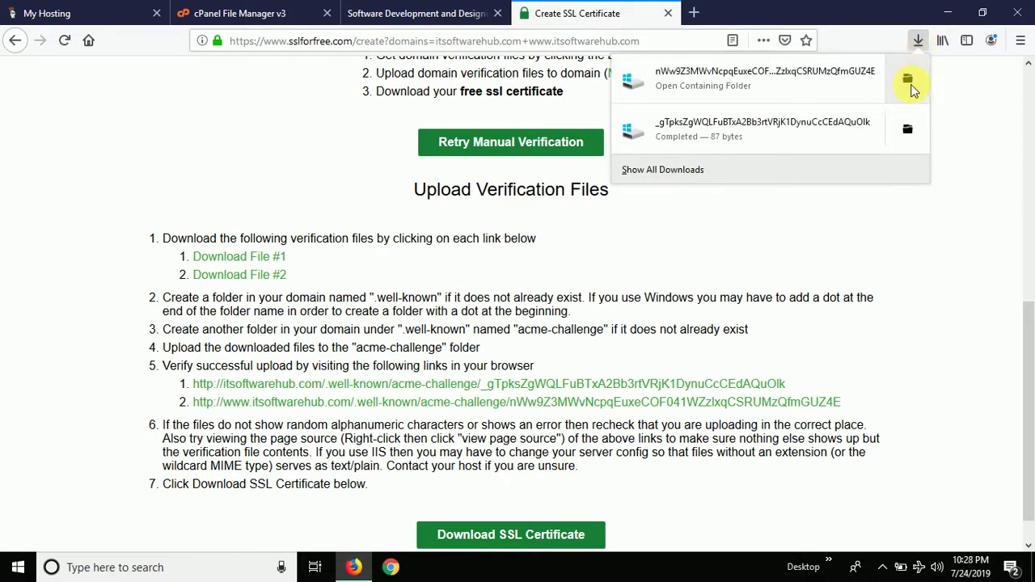
Step: Cut both 87-byte verification files from Downloads and paste them onto the Desktop
left_click(907, 76)
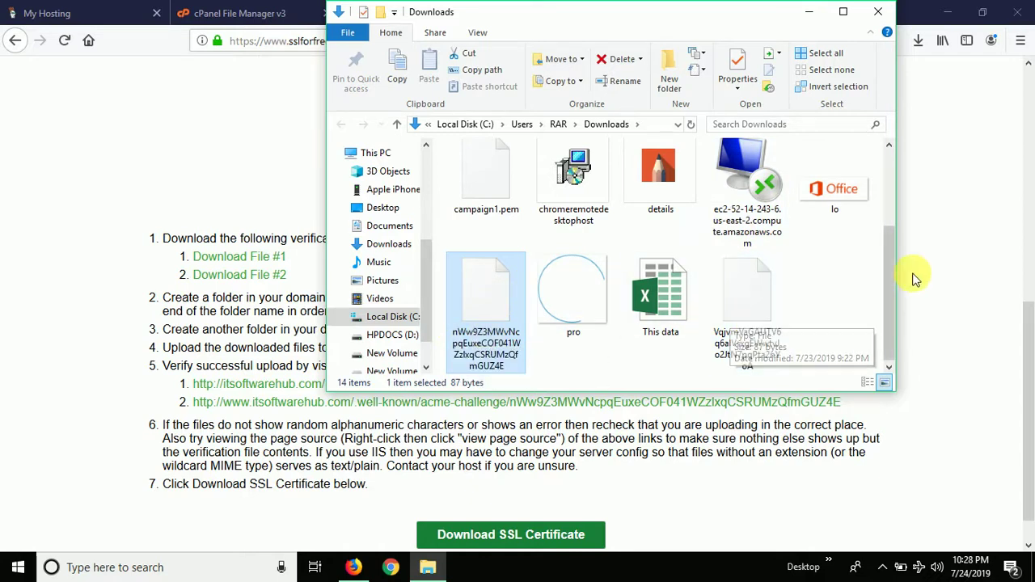
mouse_move(890, 260)
left_mouse_down()
mouse_move(890, 186)
mouse_move(890, 277)
left_mouse_up()
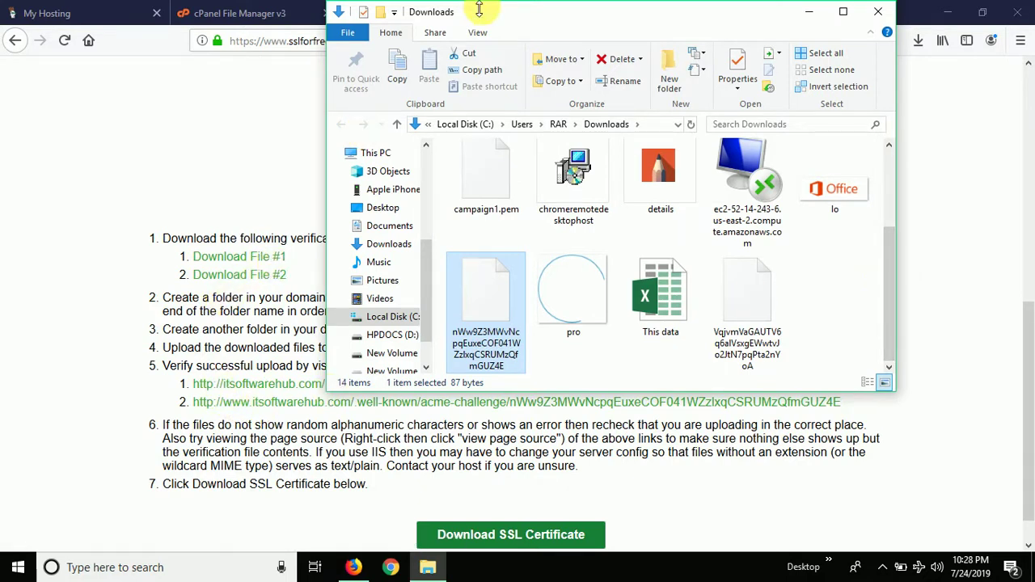
left_click(916, 40)
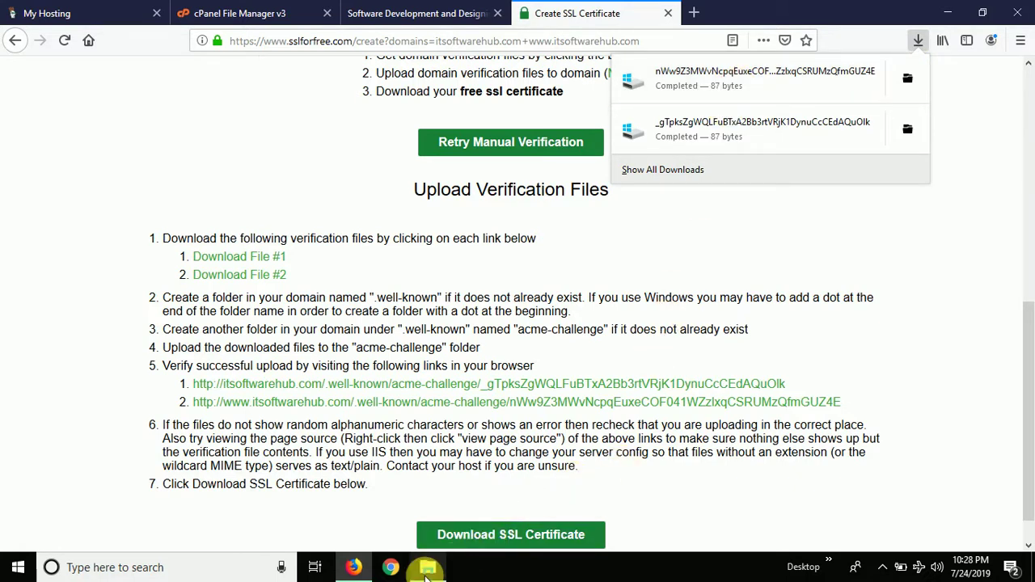
left_click(454, 496)
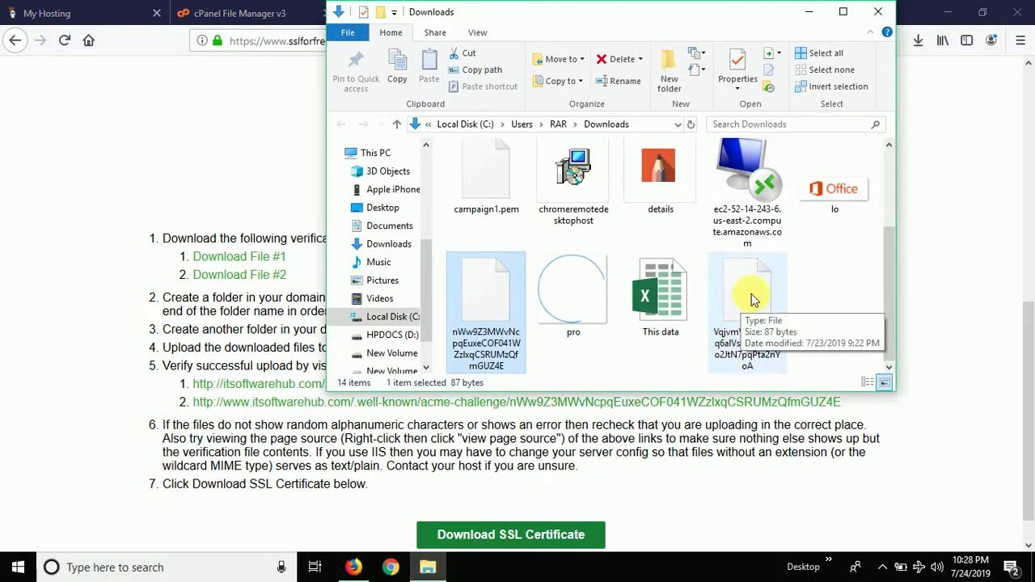
left_click_drag(886, 300, 888, 245)
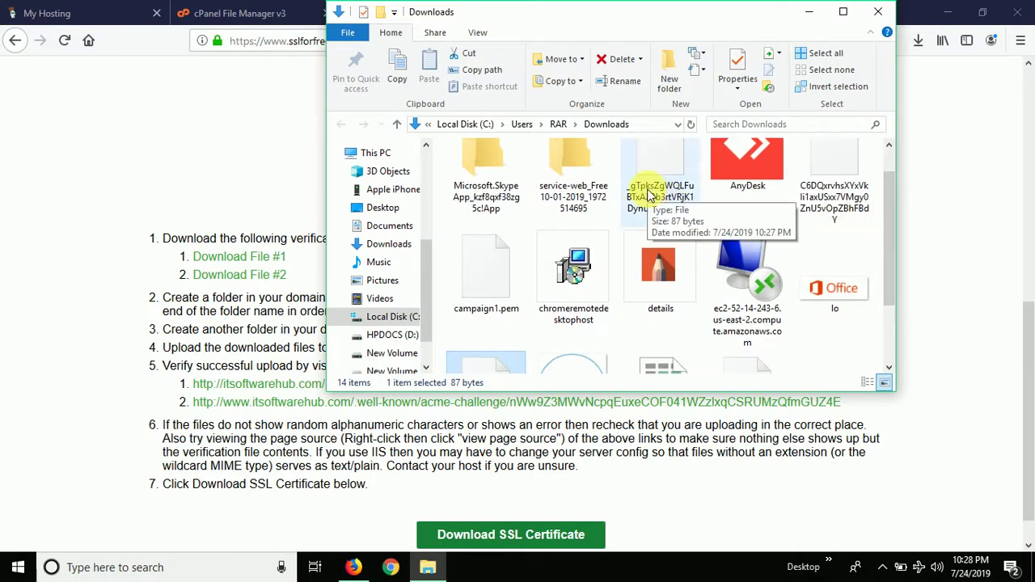
left_click(647, 194, "ctrl")
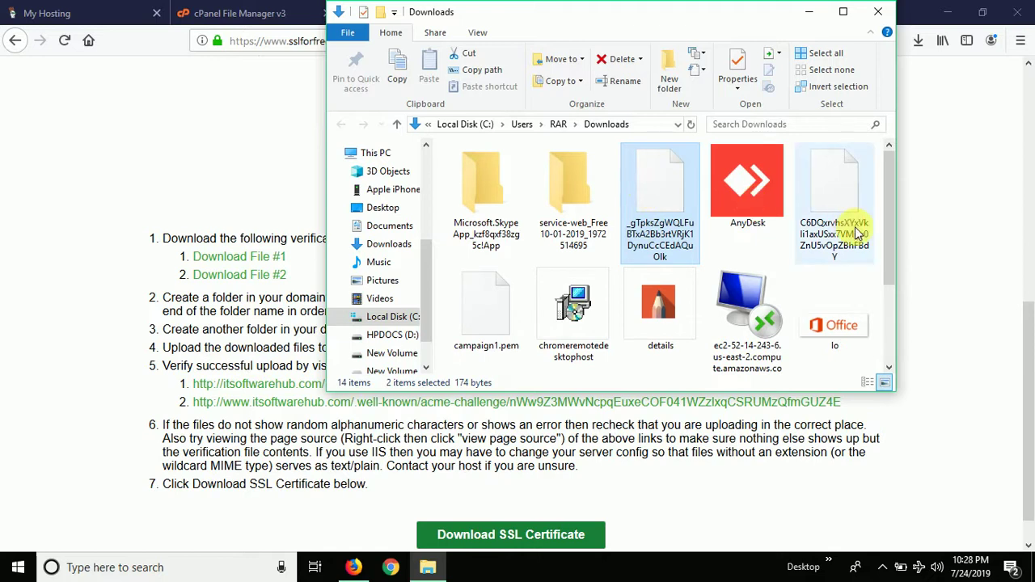
left_click_drag(889, 267, 890, 315)
left_click(880, 18)
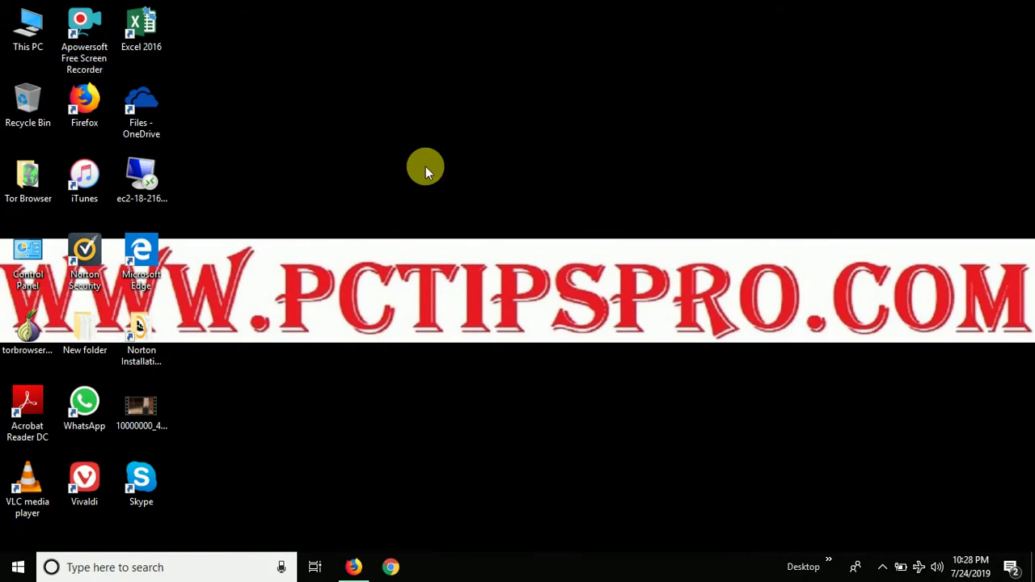
key("ctrl+v")
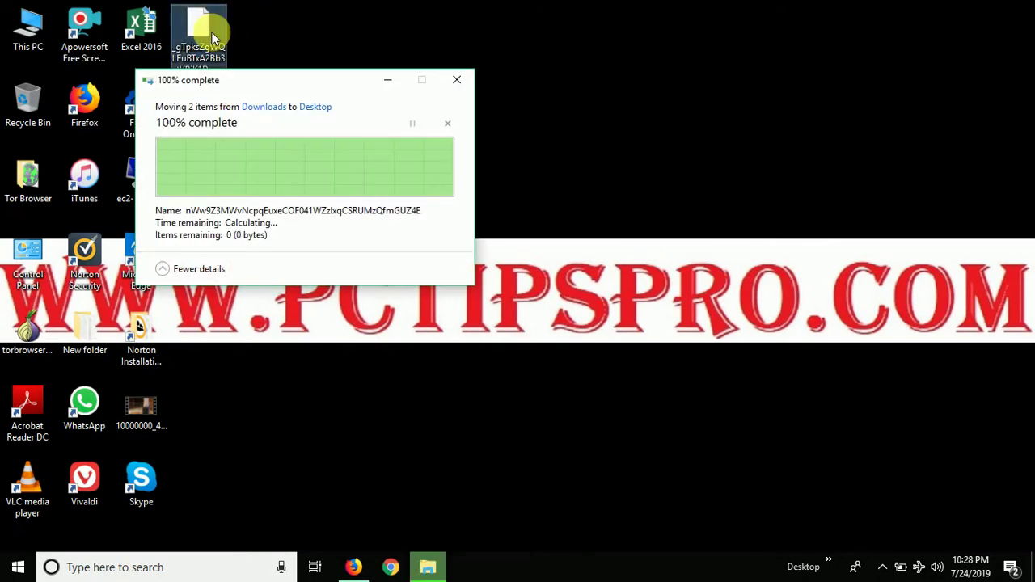
Step: Copy the '.well-known' folder name from step 2 of the upload instructions
left_click(356, 566)
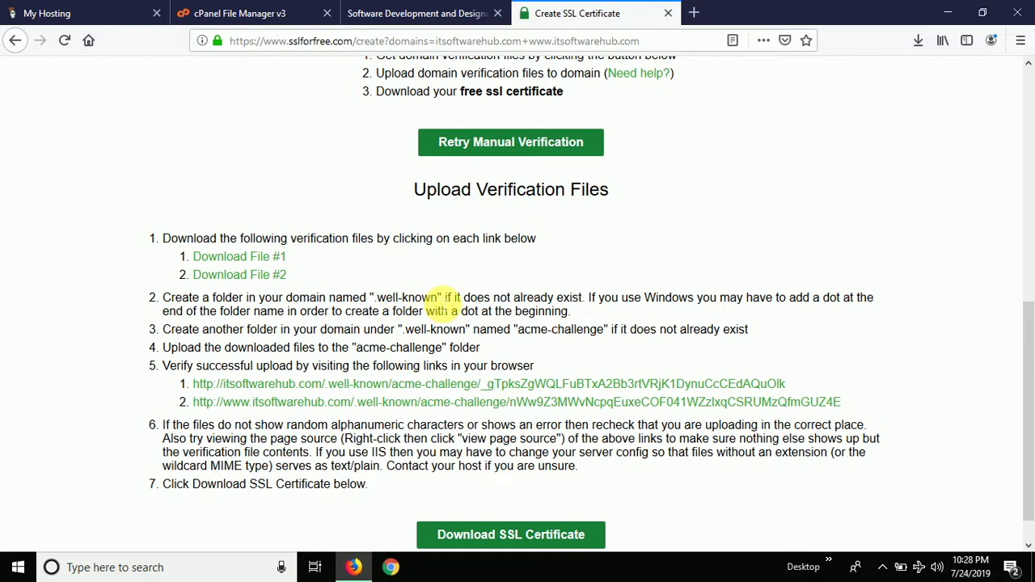
left_click_drag(439, 297, 386, 303)
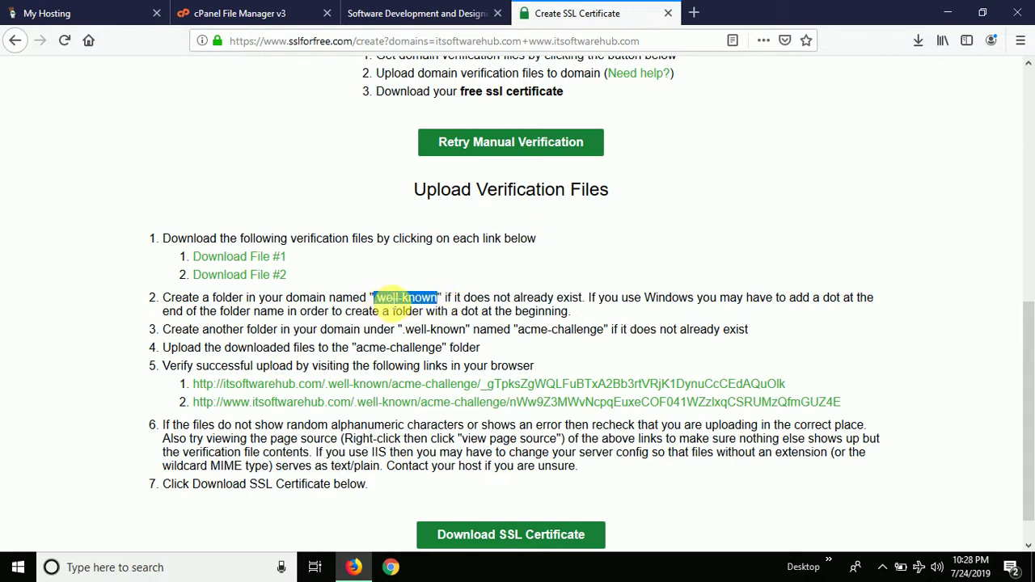
right_click(386, 301)
left_click(414, 304)
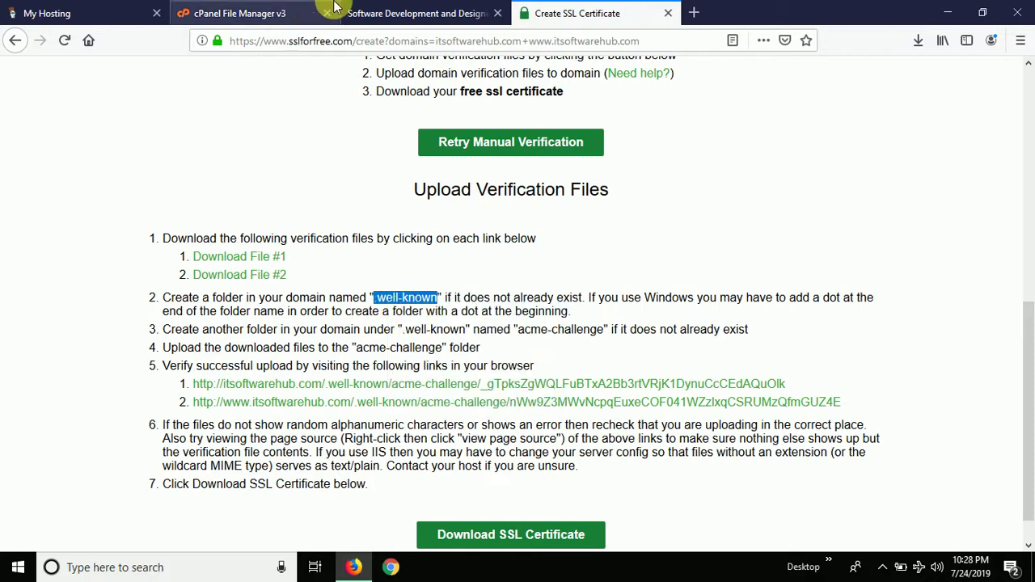
Step: Create a .well-known folder inside public_html/itsoftwarehub.com, then return to SSL For Free
left_click(245, 12)
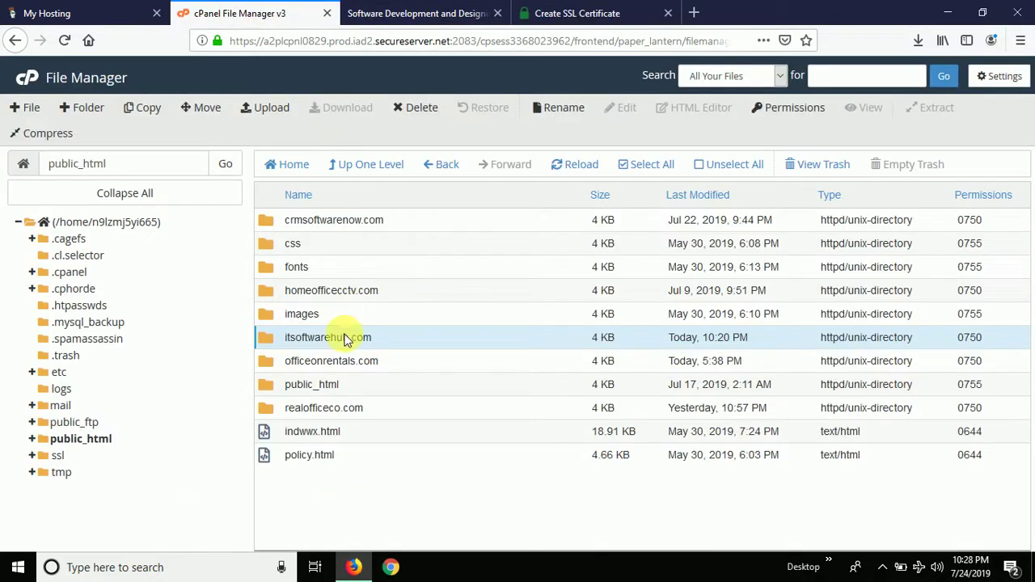
double_click(453, 341)
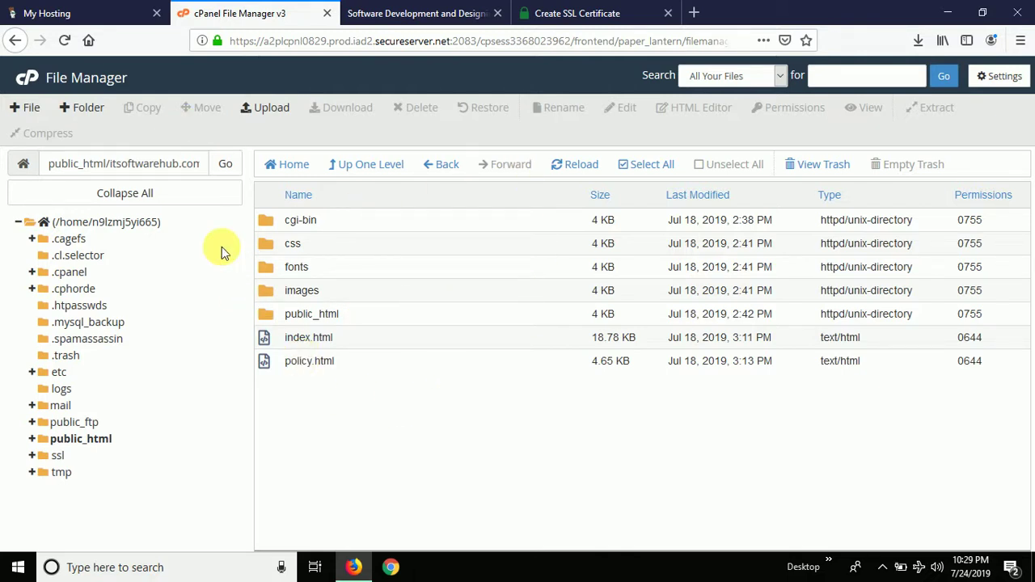
left_click(77, 116)
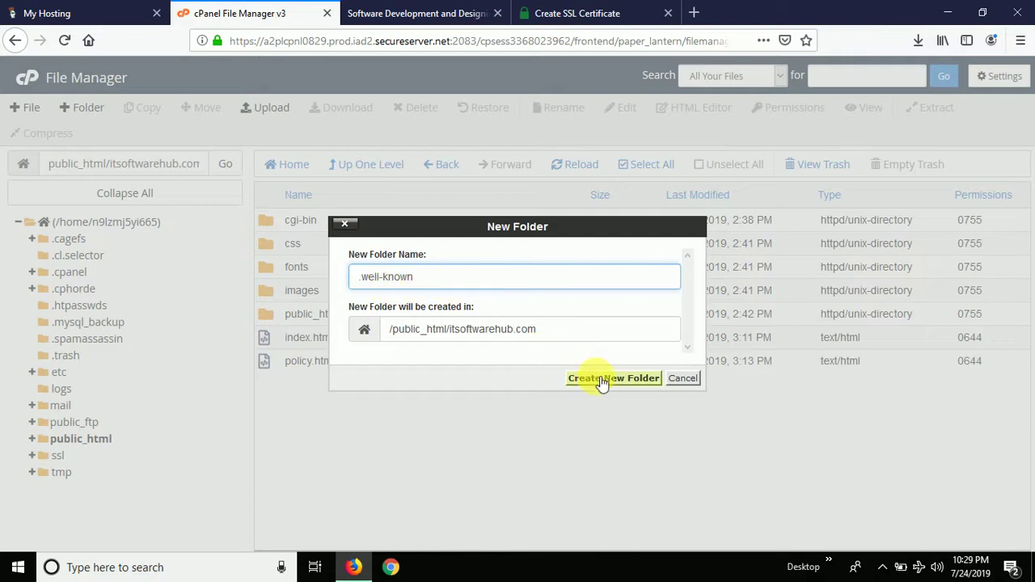
left_click(603, 380)
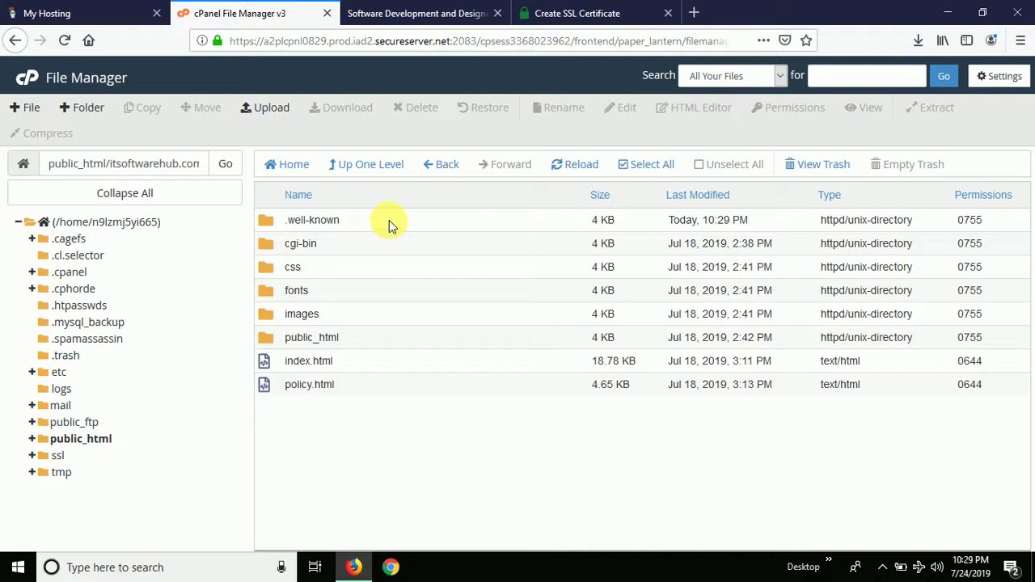
left_click(543, 12)
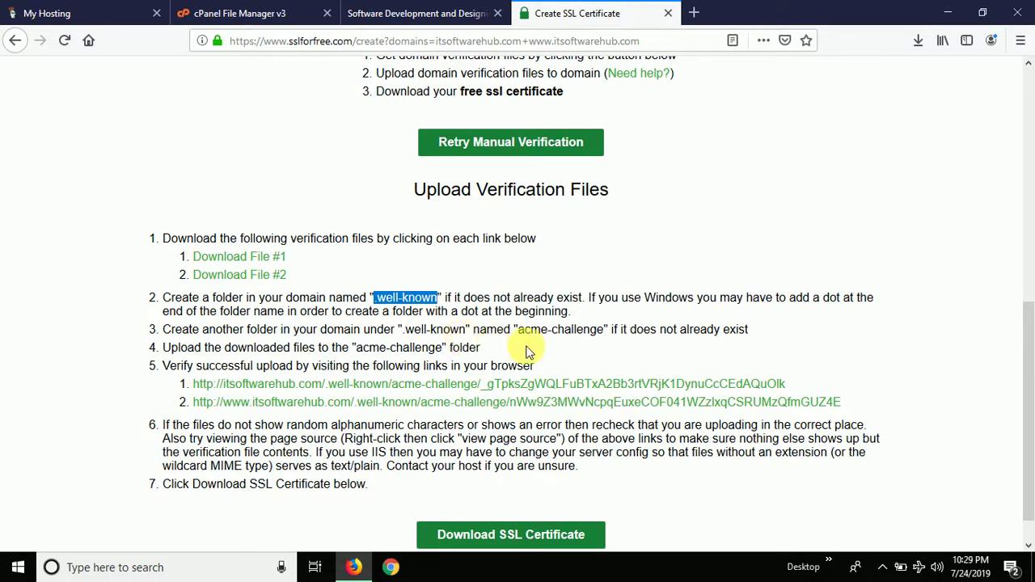
Step: Note the acme-challenge folder name in SSL For Free's step 3, then return to cPanel File Manager
left_click_drag(604, 331, 526, 332)
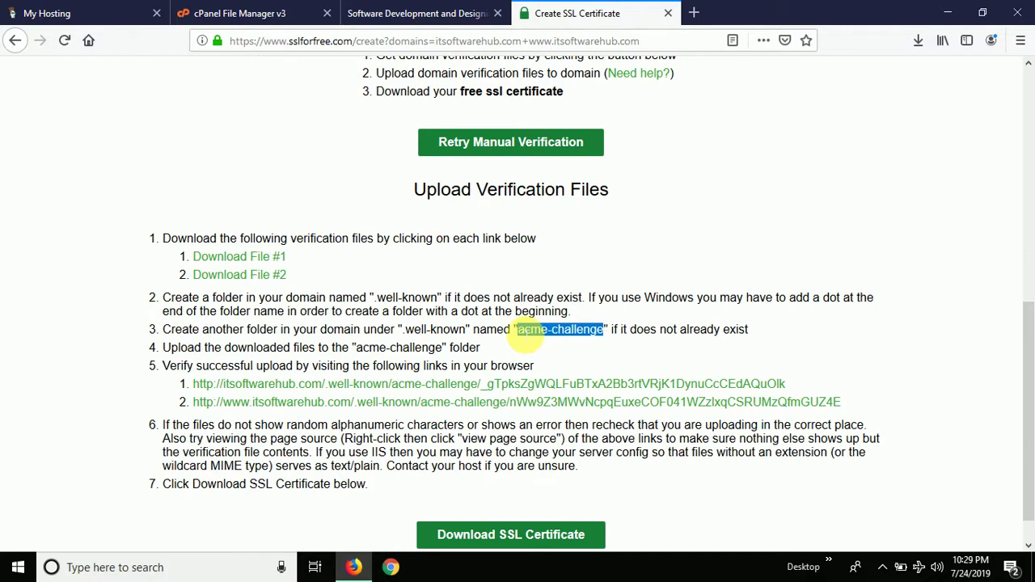
left_click(453, 13)
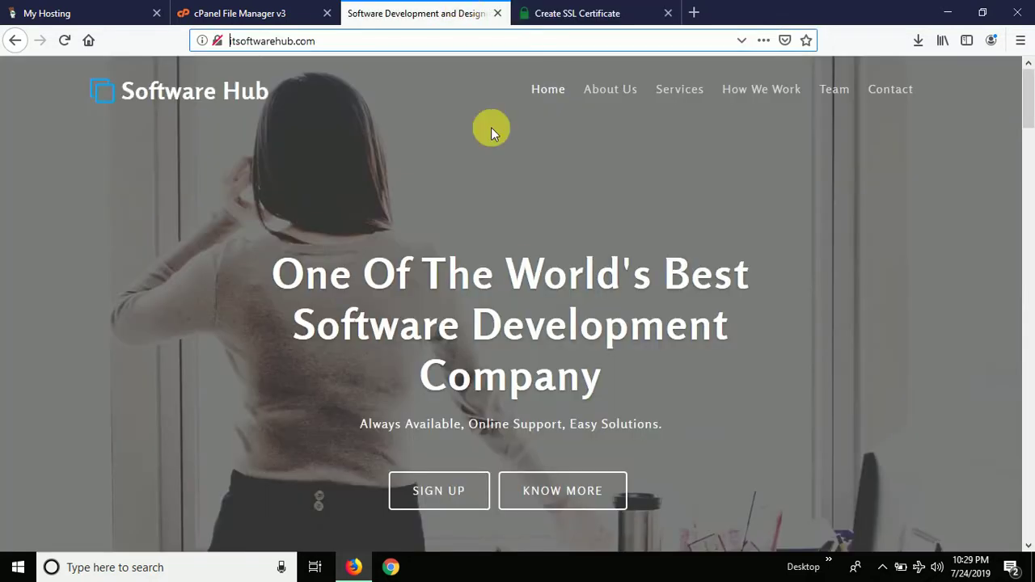
left_click(233, 8)
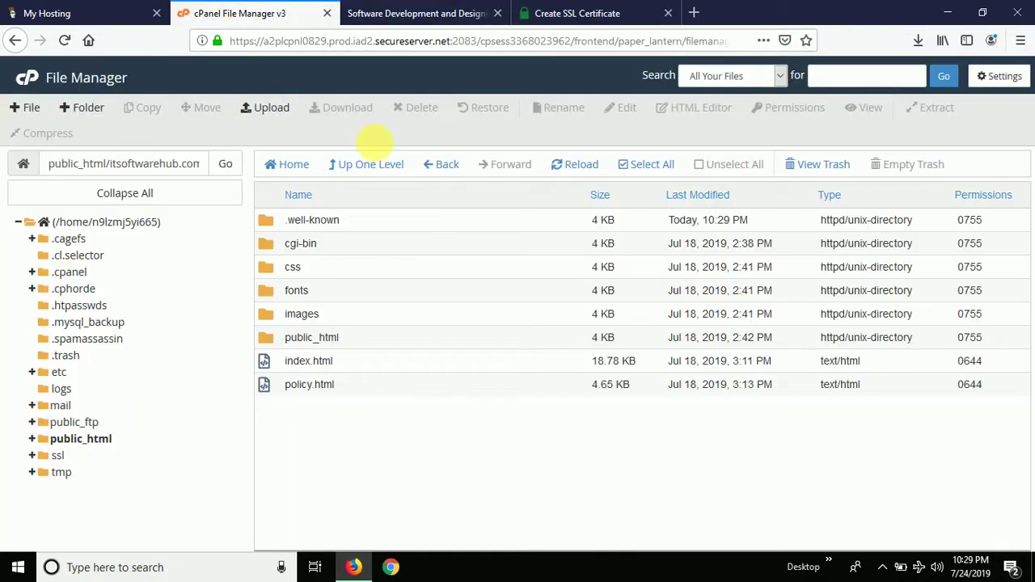
Step: Inside .well-known, make a new folder named acme-challenge and open it
double_click(399, 219)
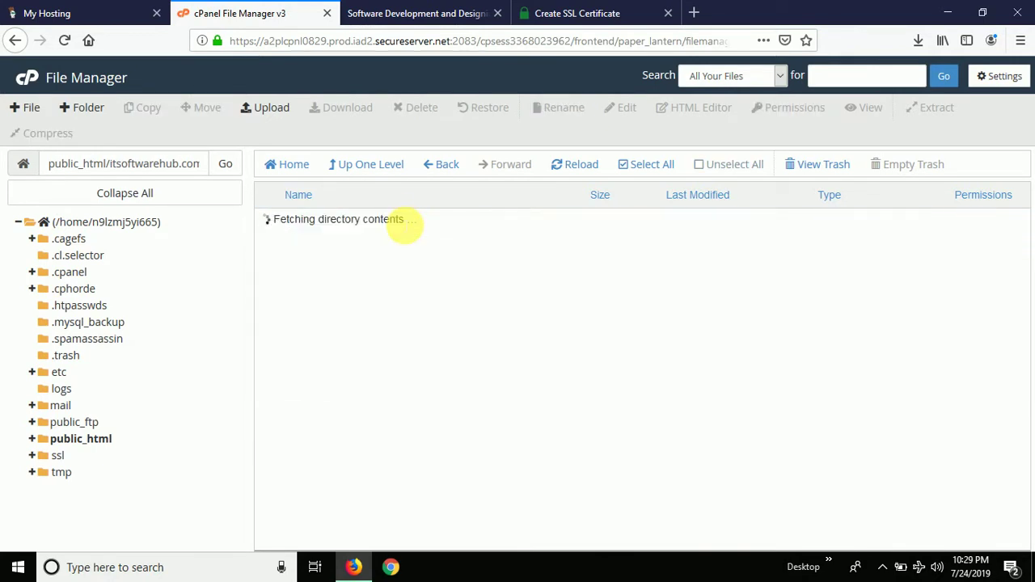
left_click(86, 107)
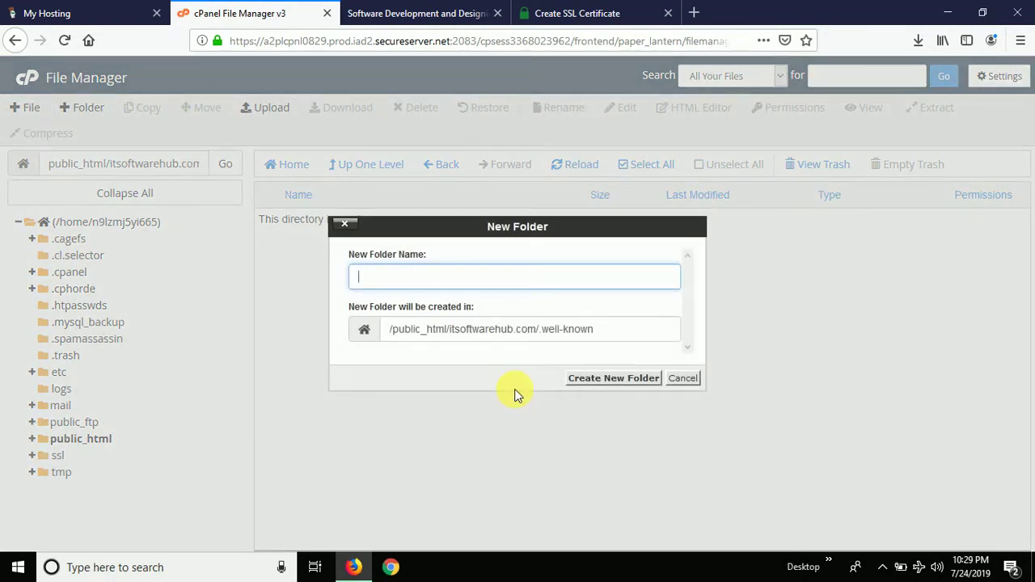
key("ctrl+v")
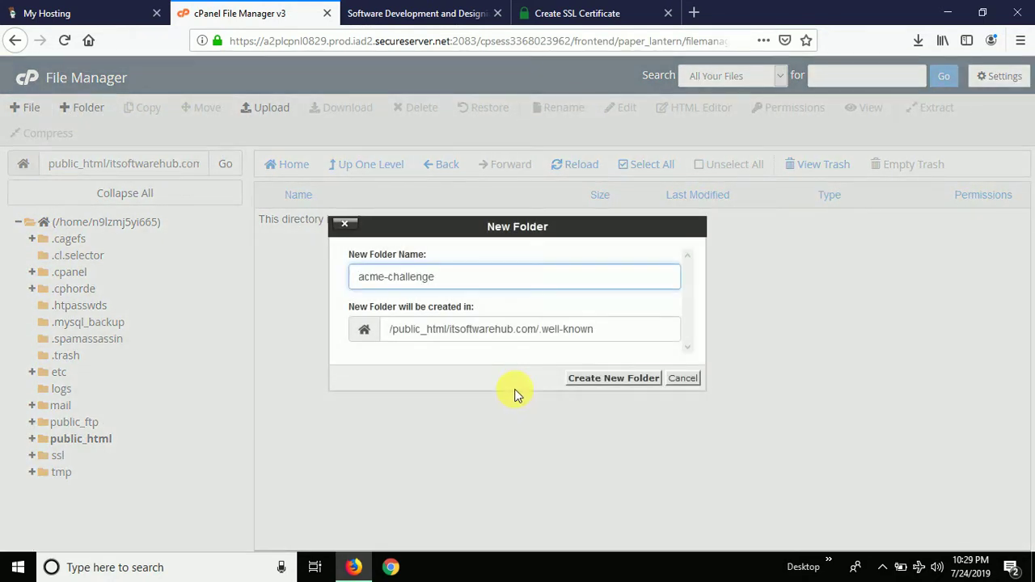
left_click(610, 379)
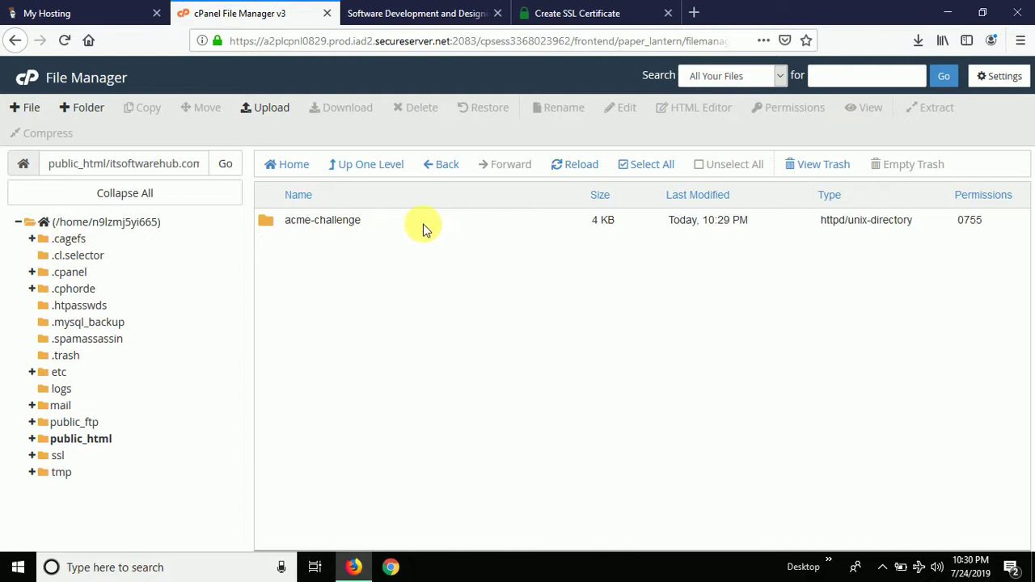
double_click(385, 226)
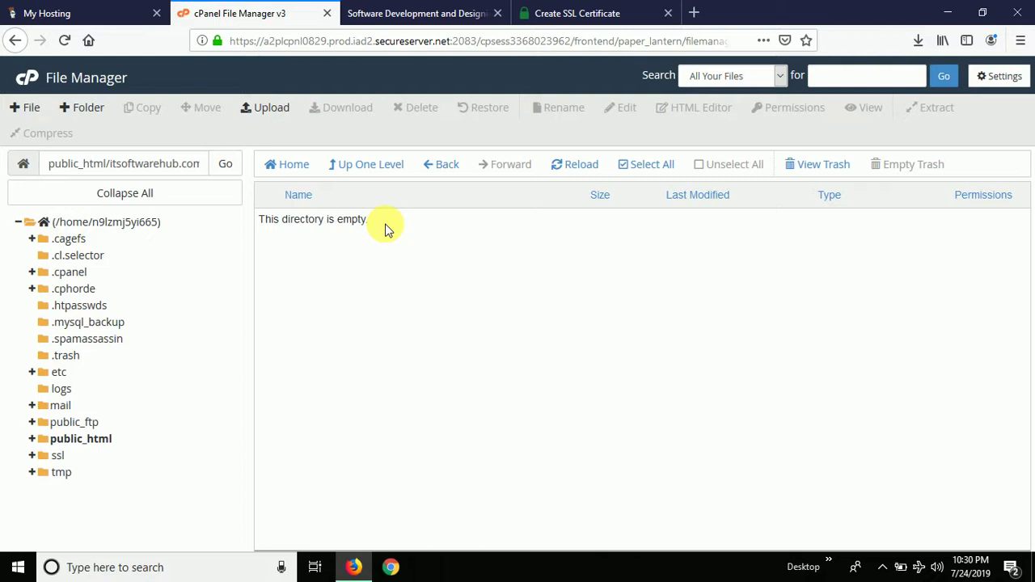
Step: Upload the first verification file from the Desktop into acme-challenge
left_click(271, 113)
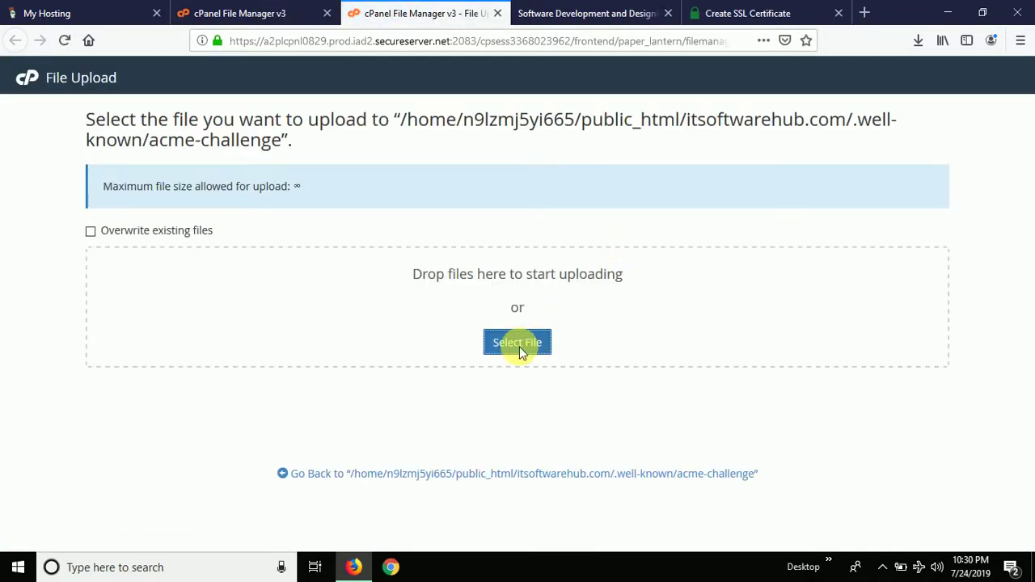
left_click(519, 346)
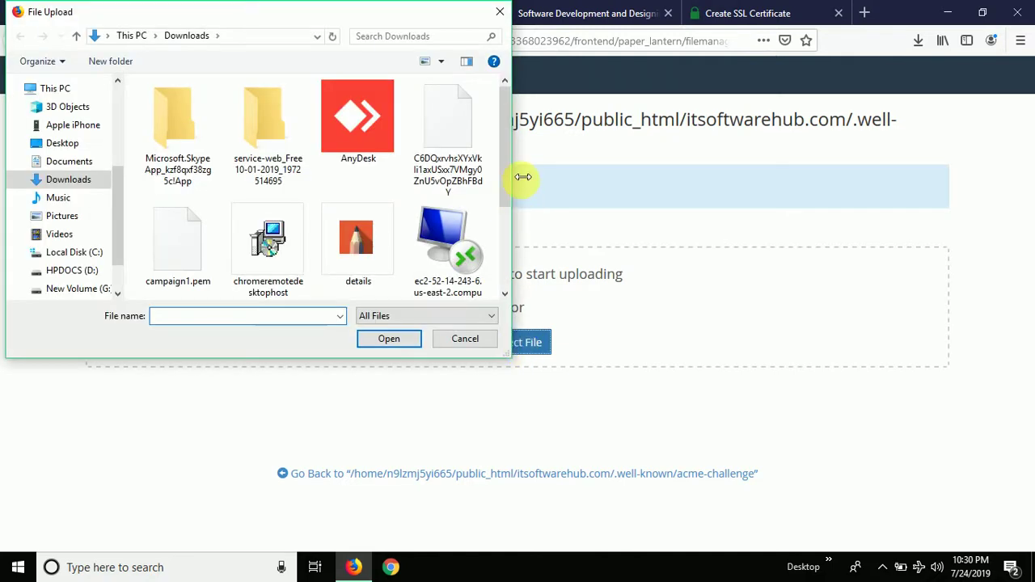
left_click(81, 148)
left_click(365, 143)
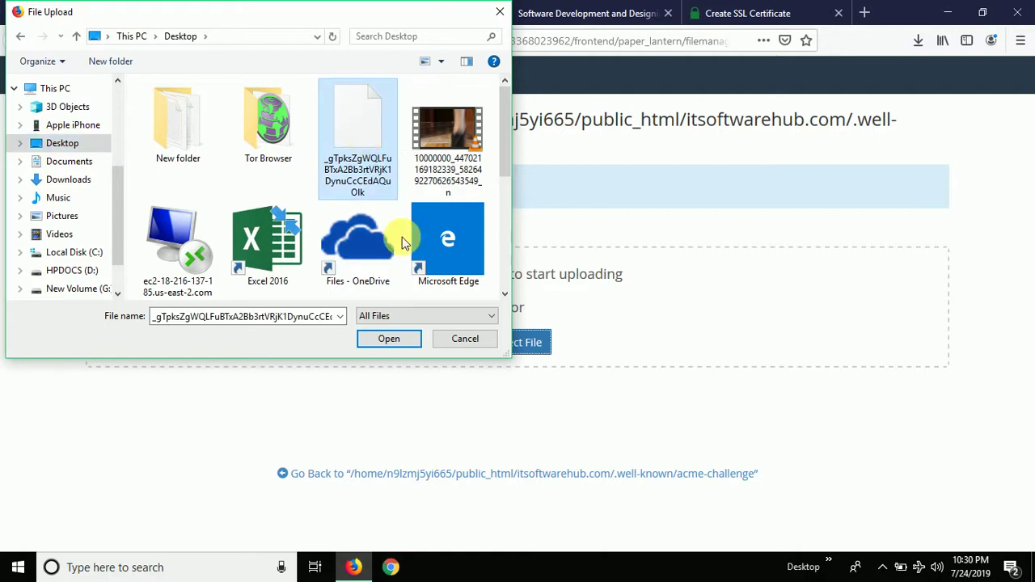
left_click(390, 338)
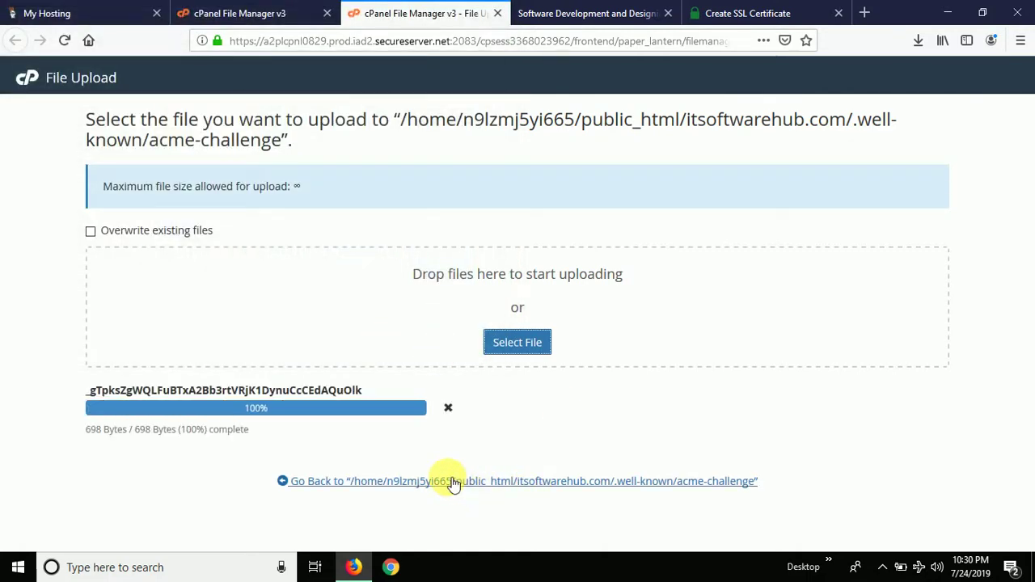
left_click(531, 483)
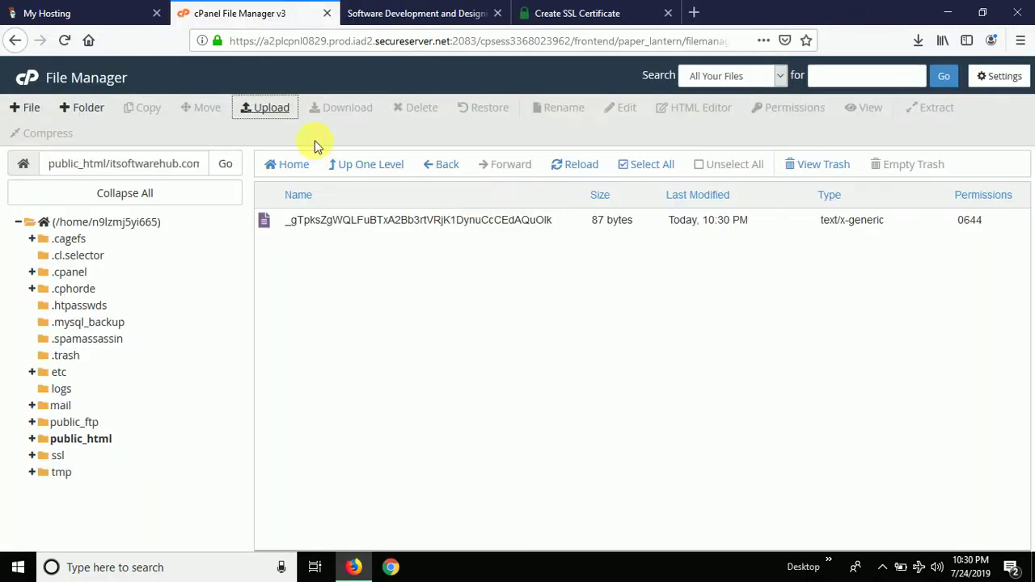
Step: Upload the second verification file from the Desktop and return to the acme-challenge listing
left_click(272, 113)
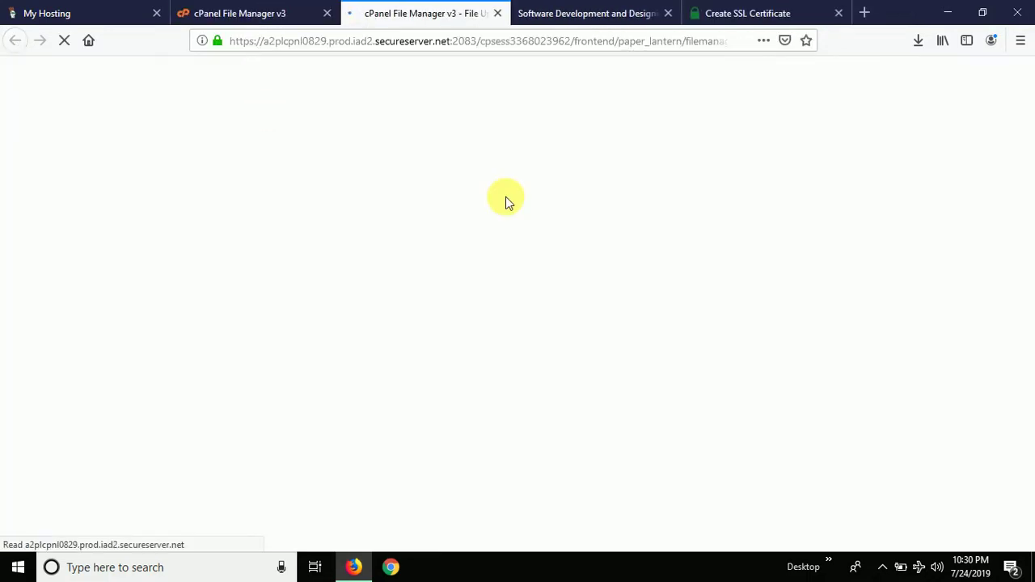
left_click(517, 342)
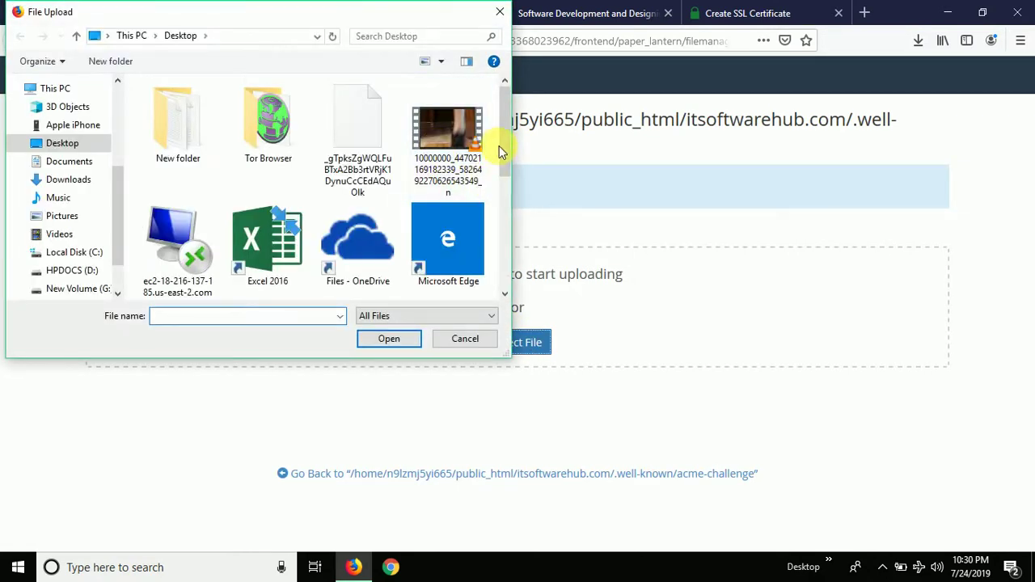
left_click_drag(504, 122, 504, 254)
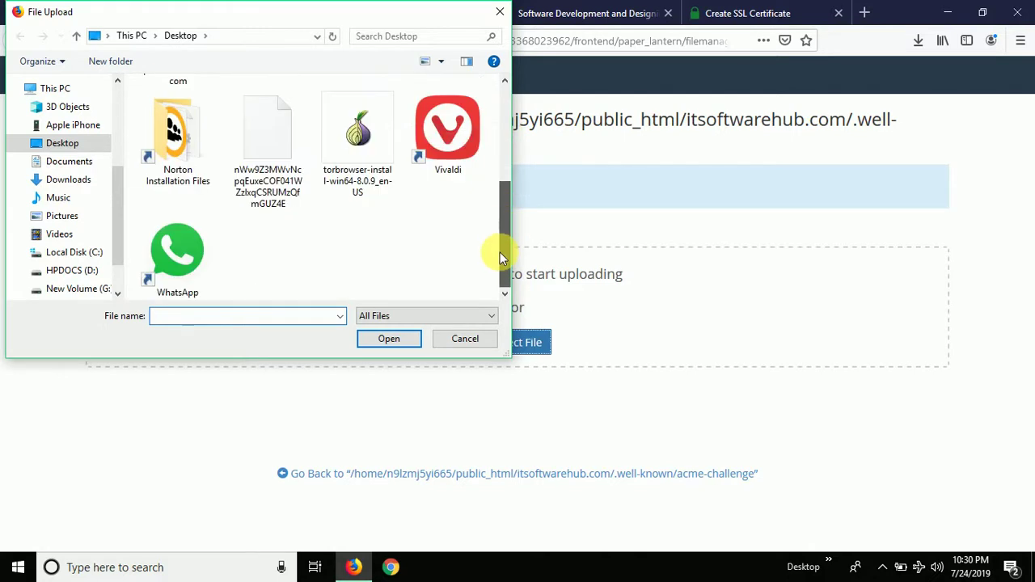
left_click(243, 154)
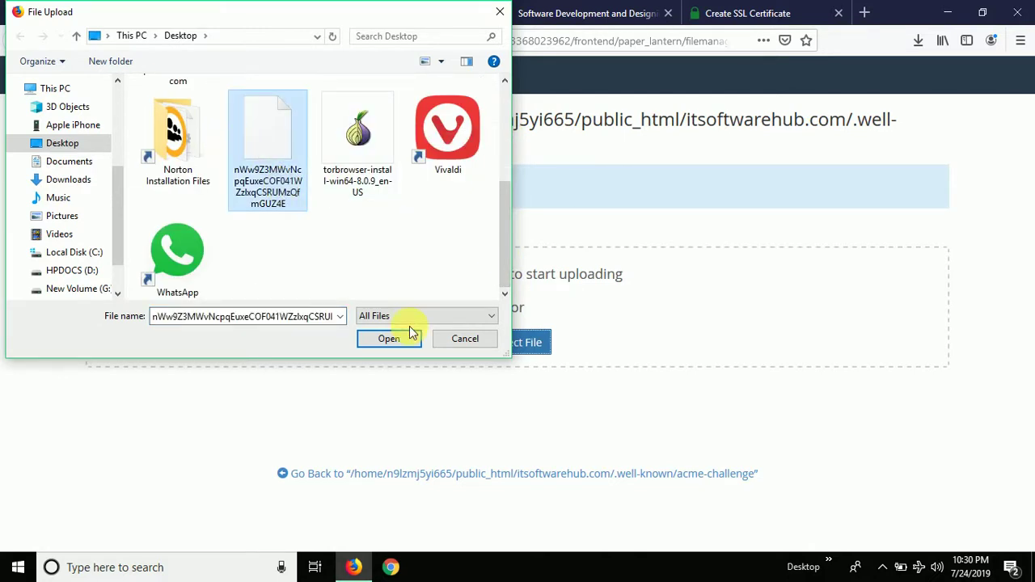
left_click(388, 338)
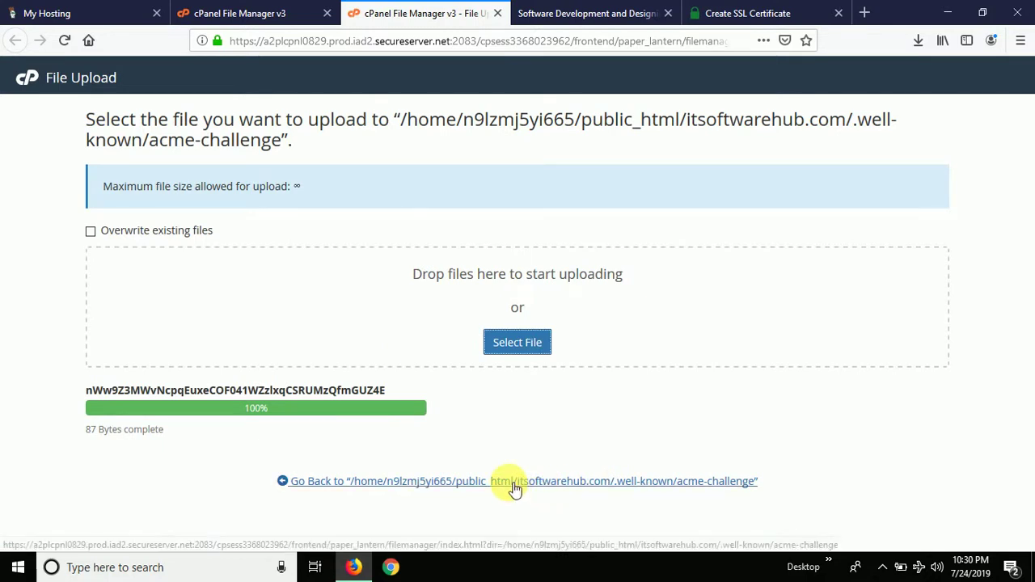
left_click(513, 483)
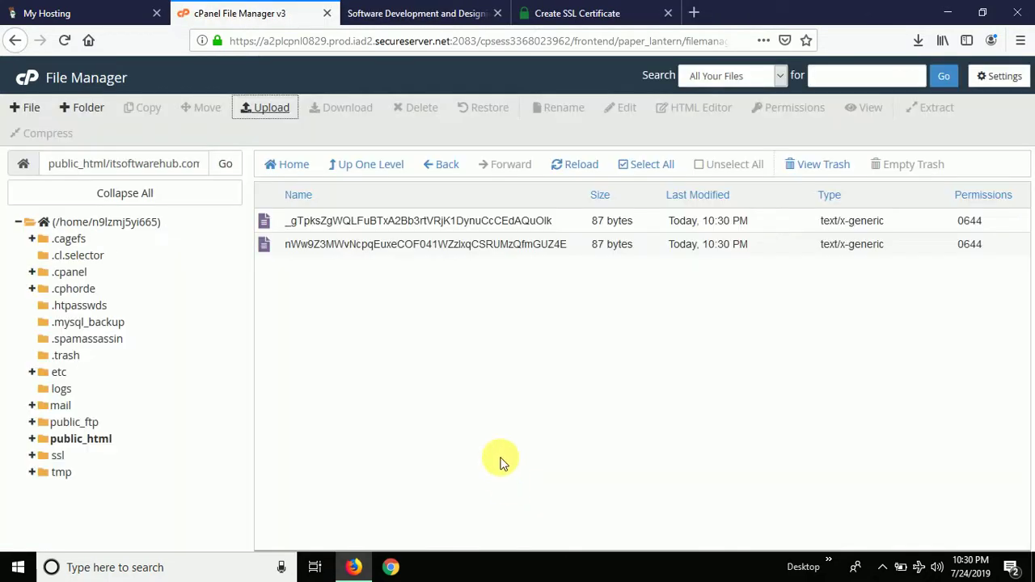
Step: Open the first verification file's URL and confirm itsoftwarehub.com serves its token
left_click(629, 15)
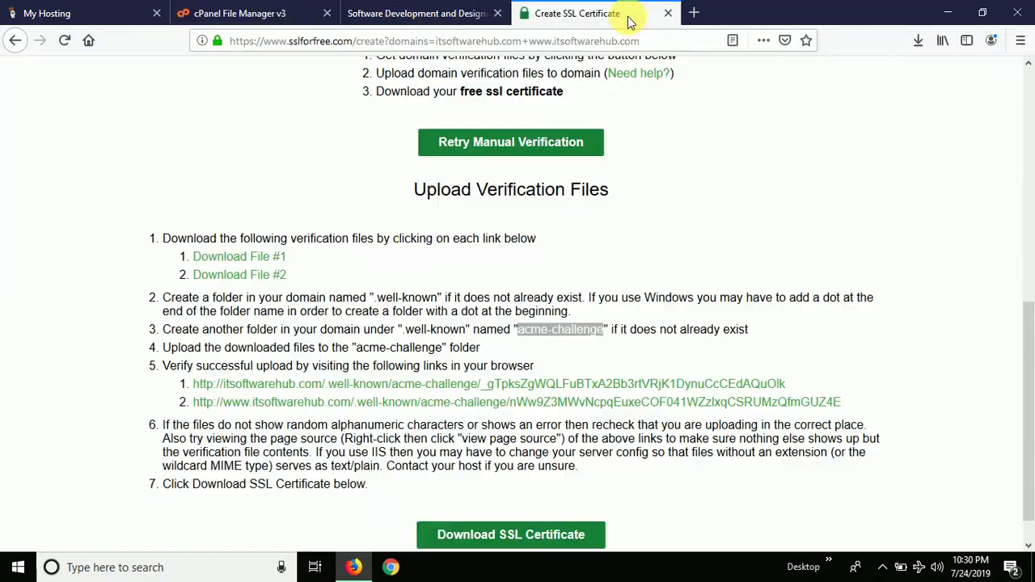
left_click(173, 326)
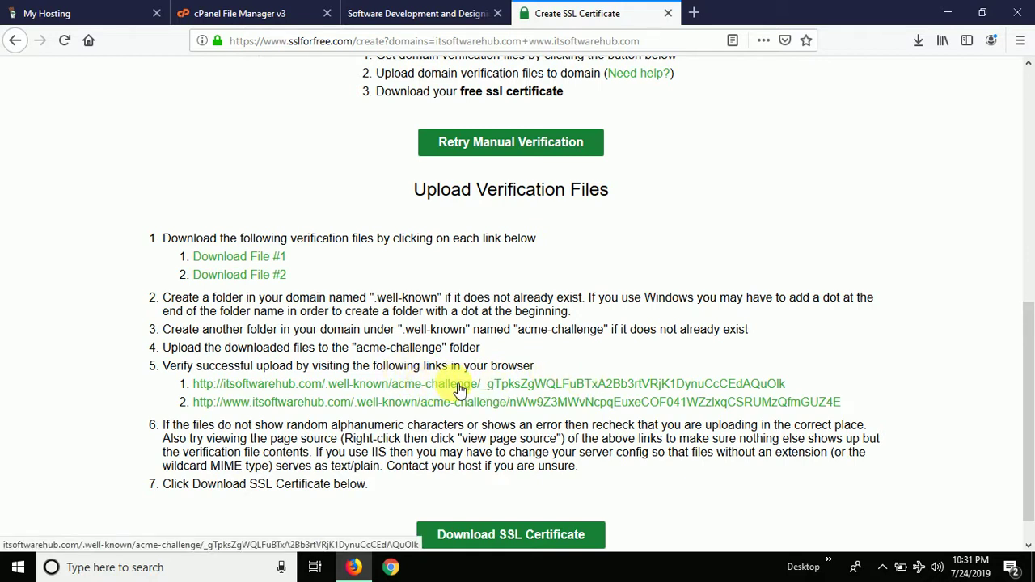
left_click(515, 387)
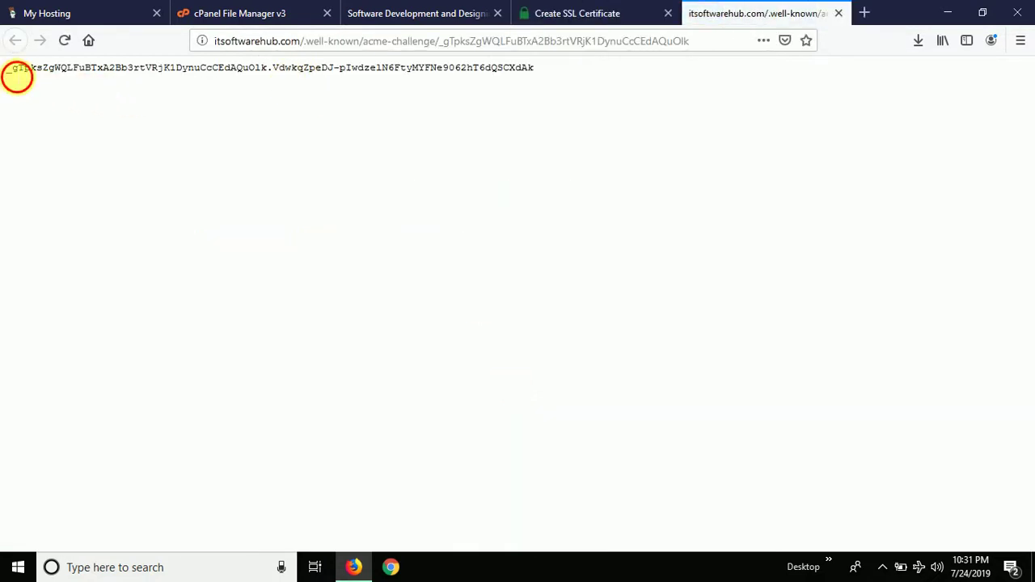
left_click_drag(17, 77, 500, 162)
left_click(521, 166)
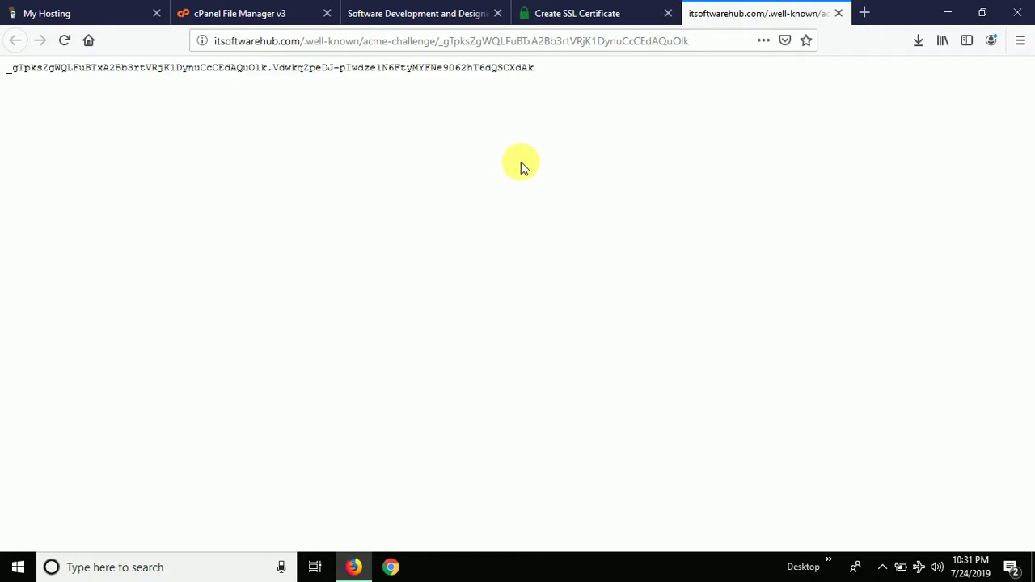
left_click(558, 13)
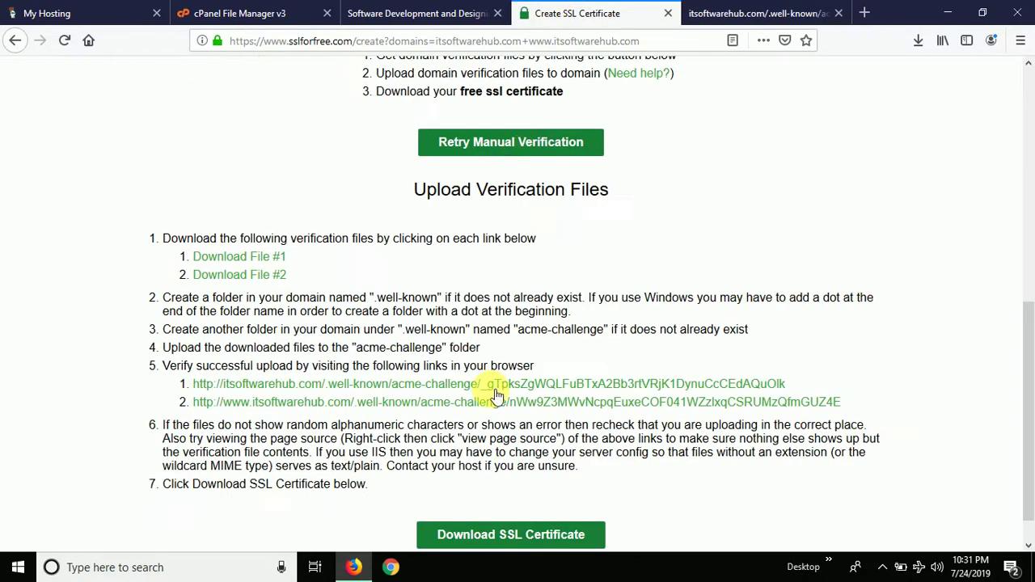
Step: Load the second verification file's URL, confirm its token, and close that page
left_click(439, 401)
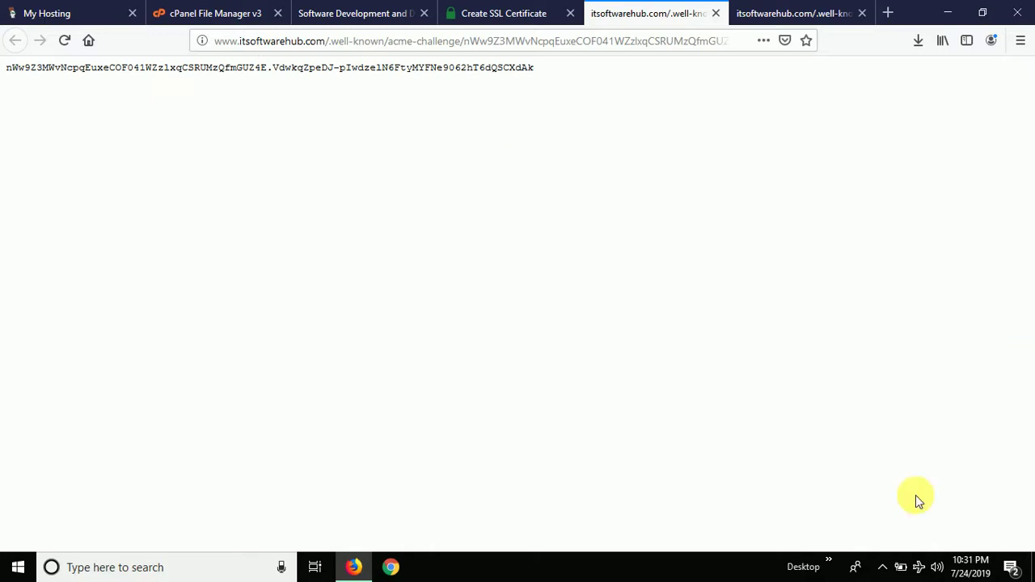
left_click(882, 568)
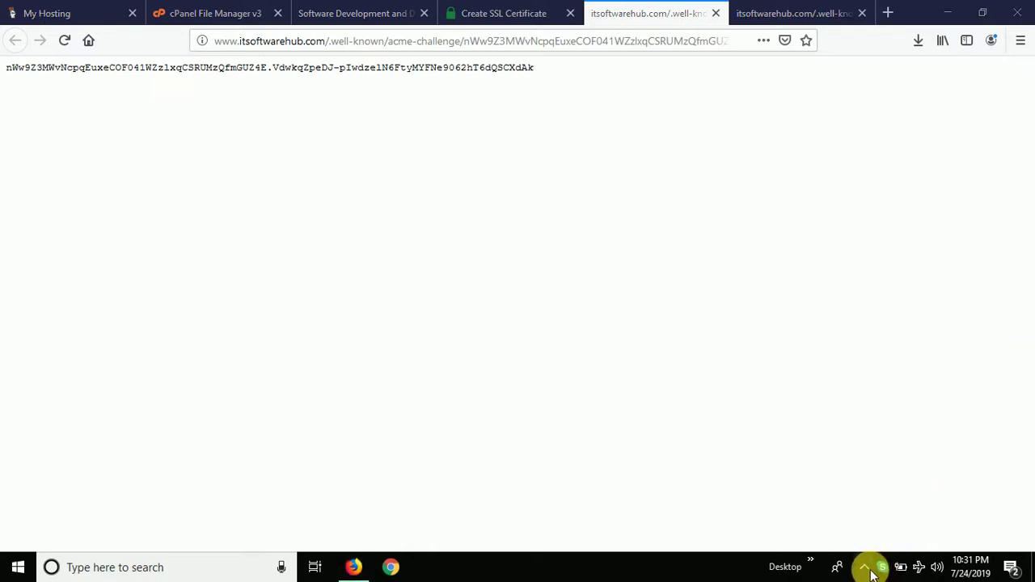
left_click(864, 569)
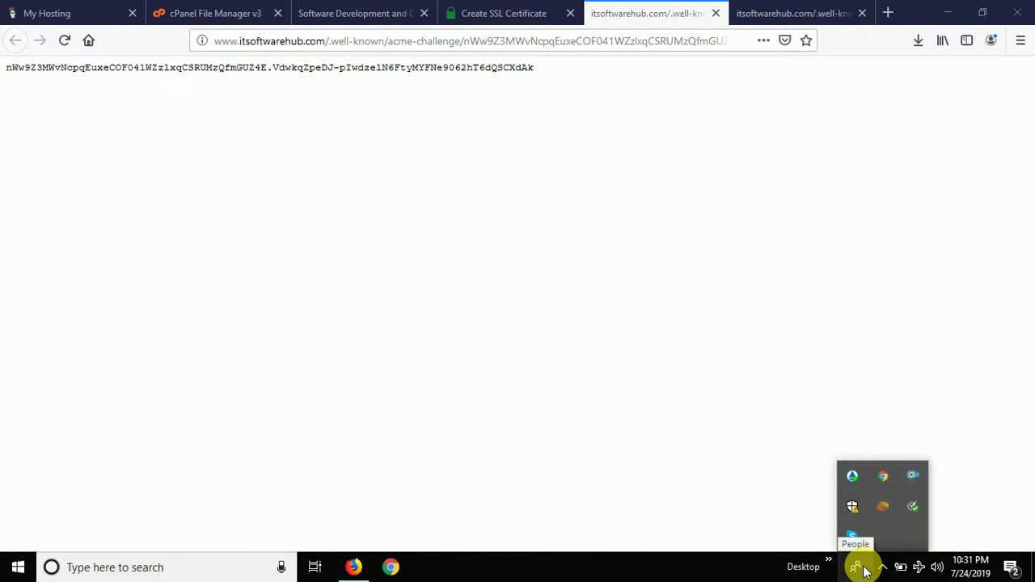
left_click(778, 358)
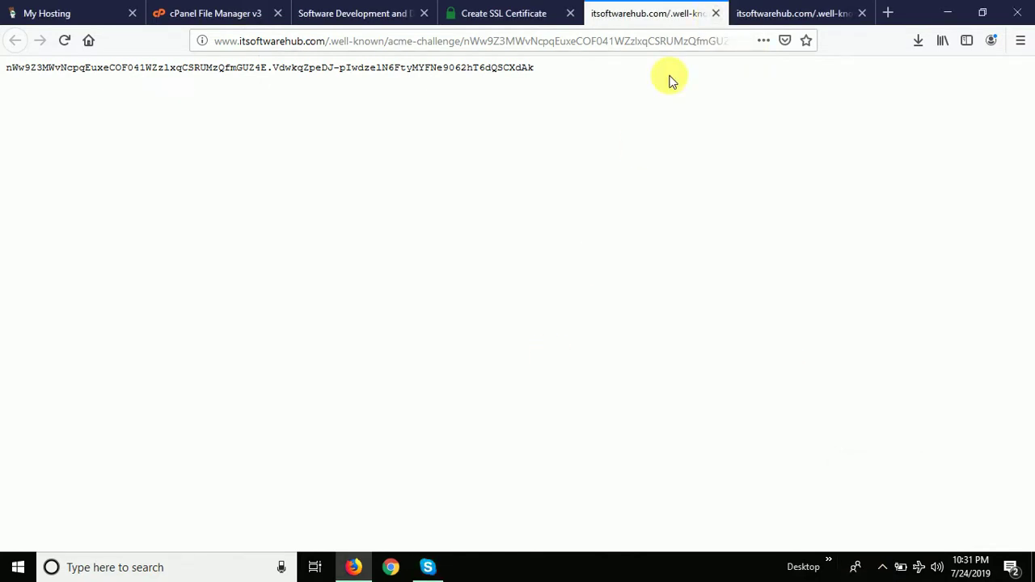
left_click(715, 14)
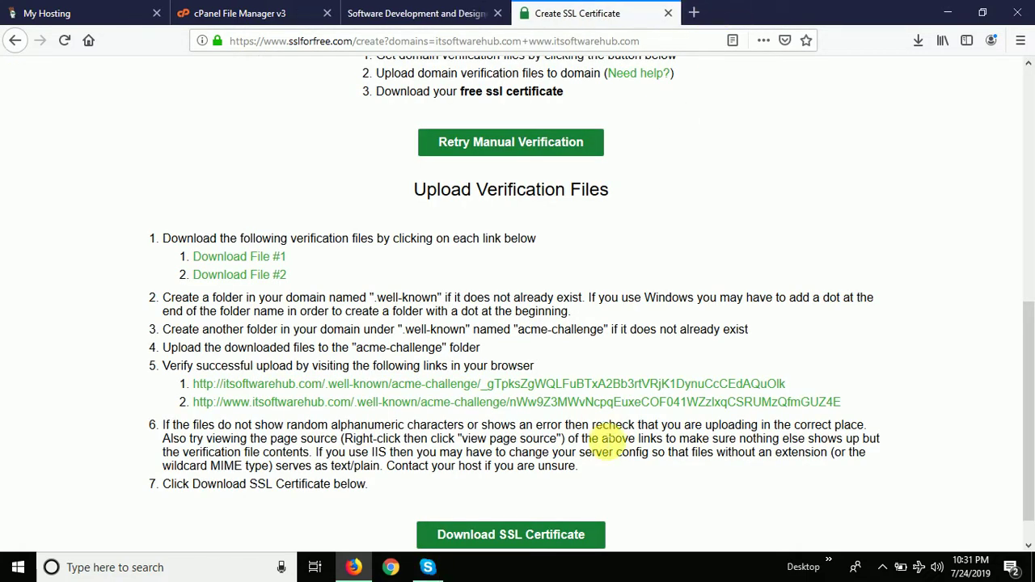
Step: Generate the certificate, close Skype, and sign in for expiry notifications to reach Certificate Files
left_click(509, 537)
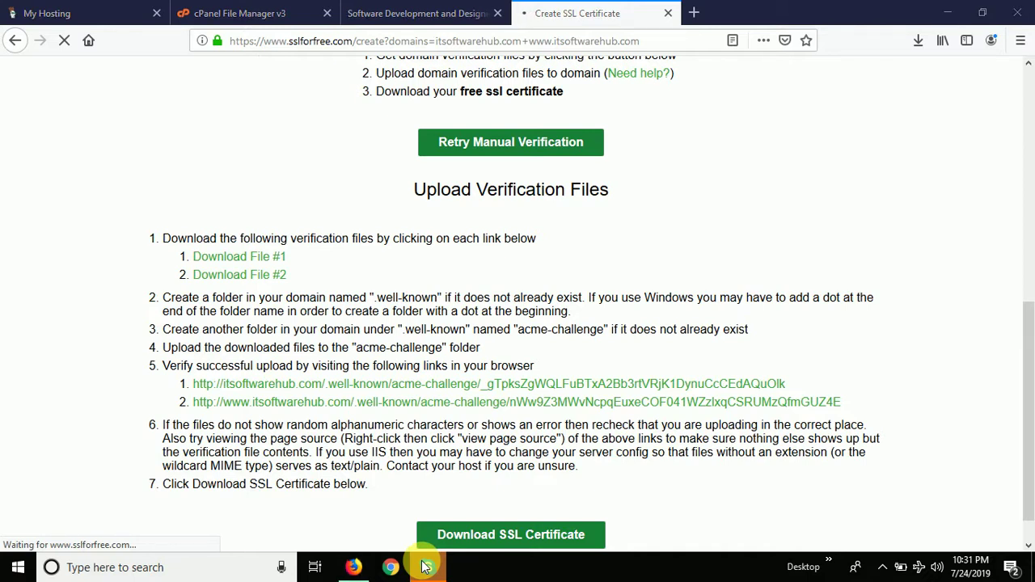
right_click(426, 567)
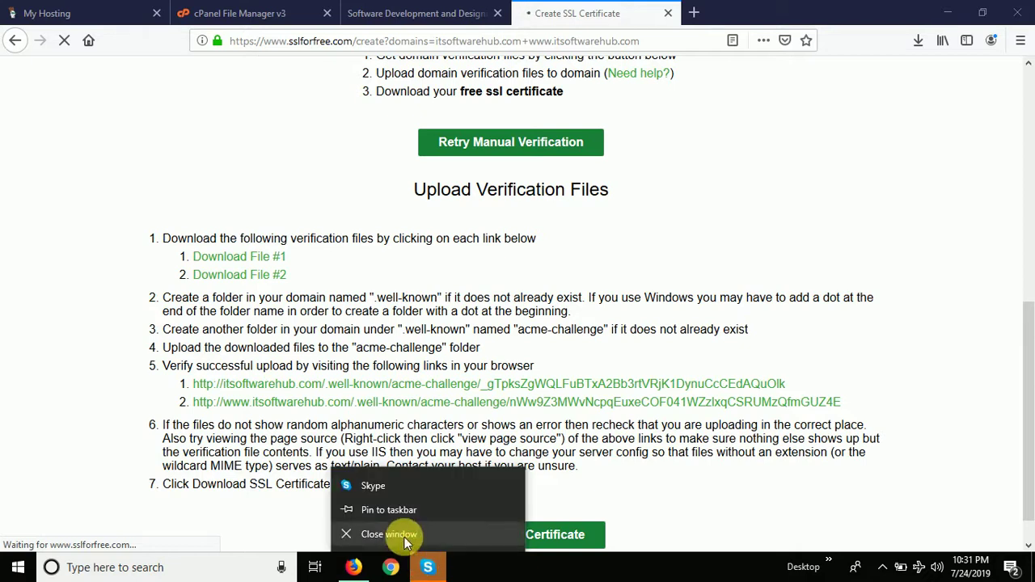
left_click(396, 530)
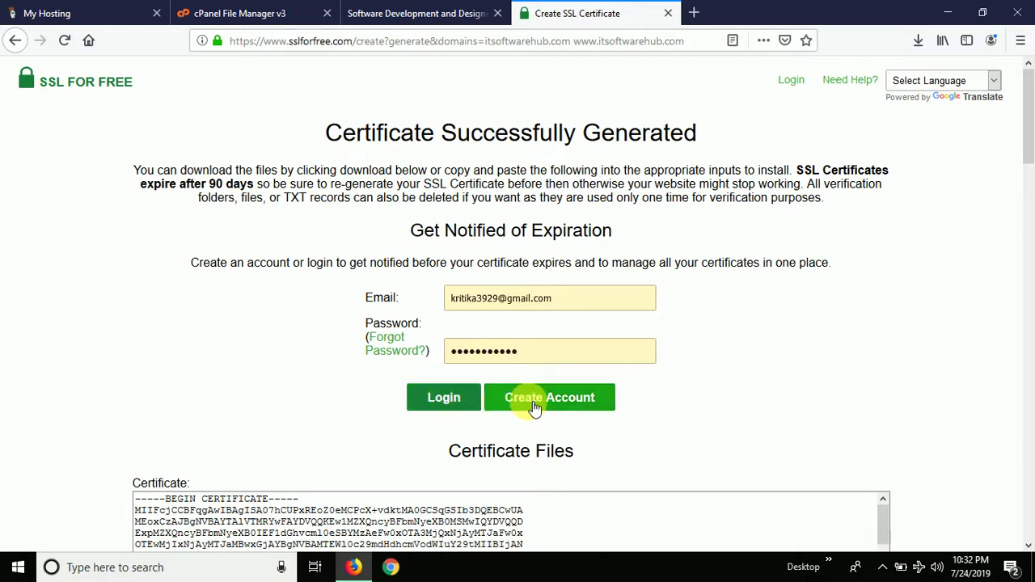
left_click(465, 399)
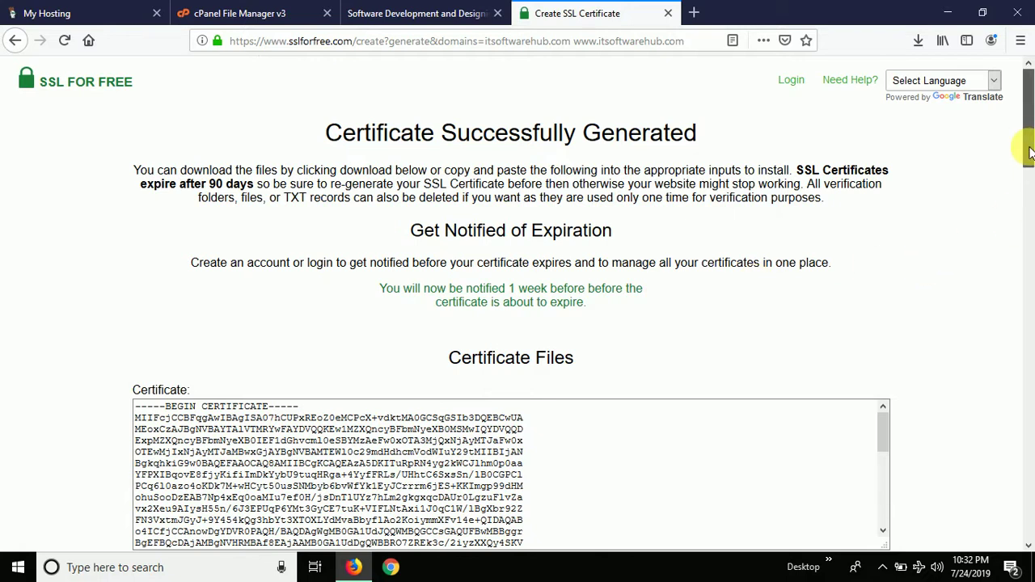
left_click_drag(1027, 144, 1020, 202)
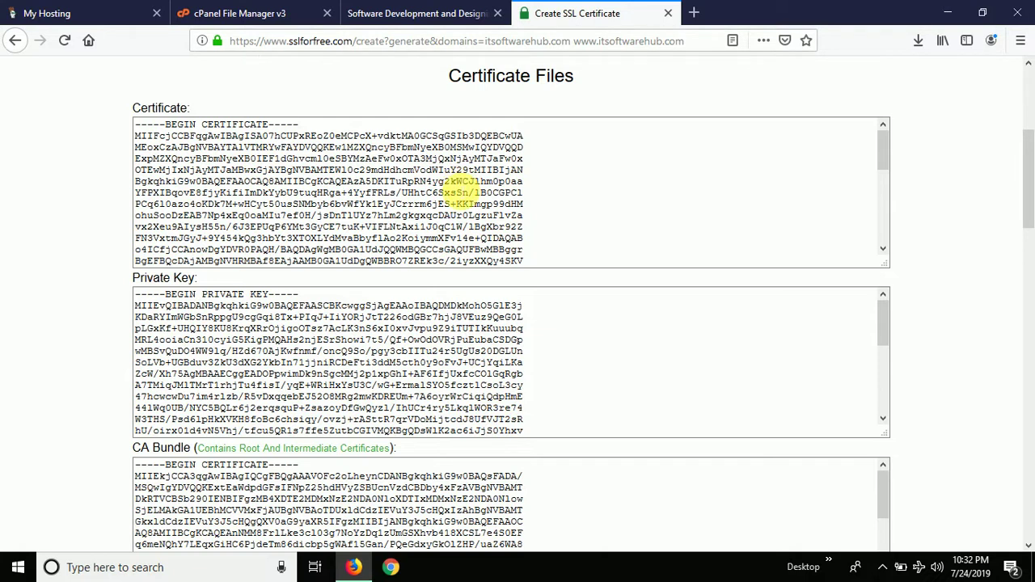
Step: Open the cPanel admin area from the My Hosting dashboard
left_click(419, 14)
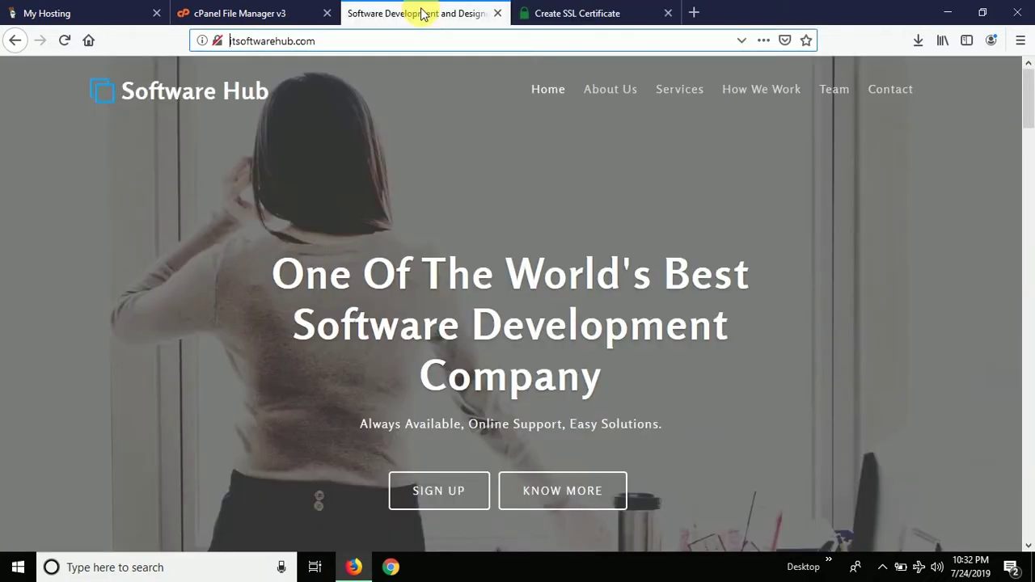
left_click(230, 14)
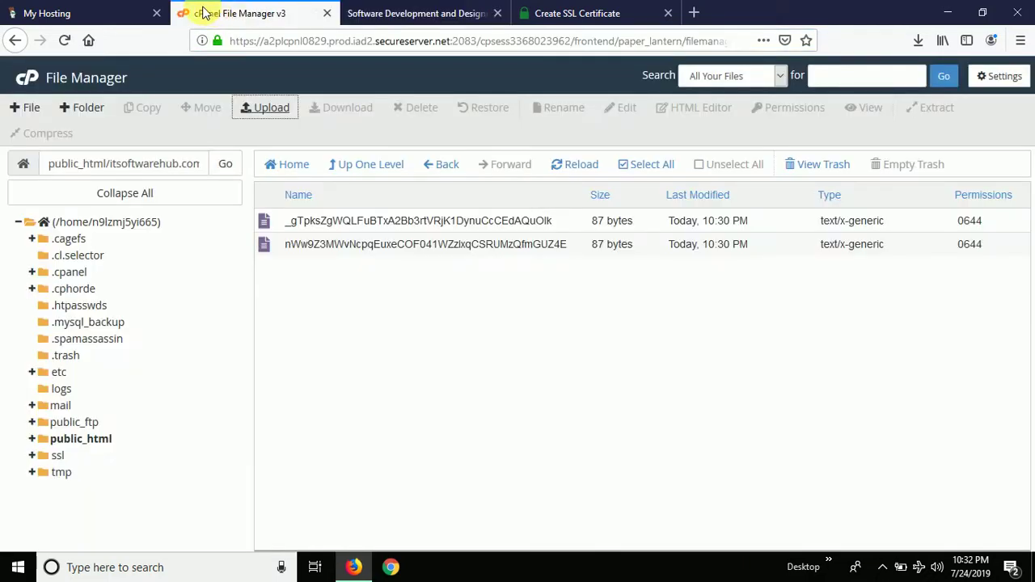
left_click(93, 16)
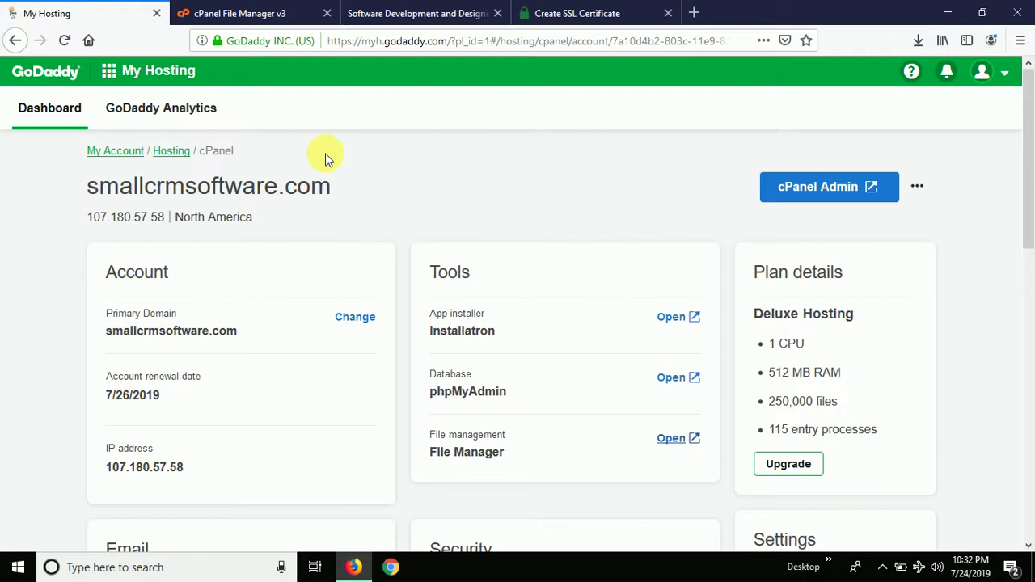
left_click(817, 188)
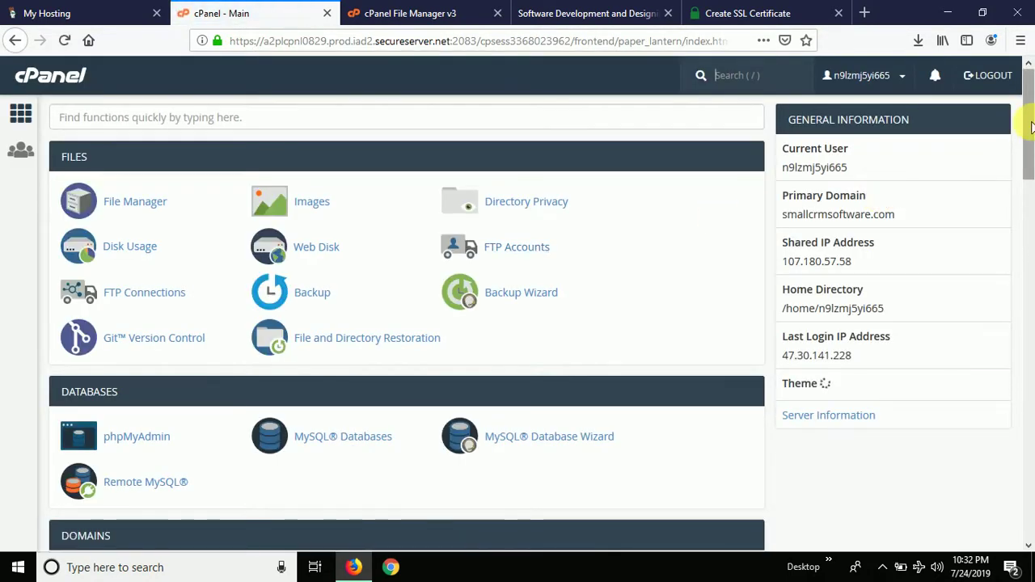
left_click_drag(1031, 130, 1032, 307)
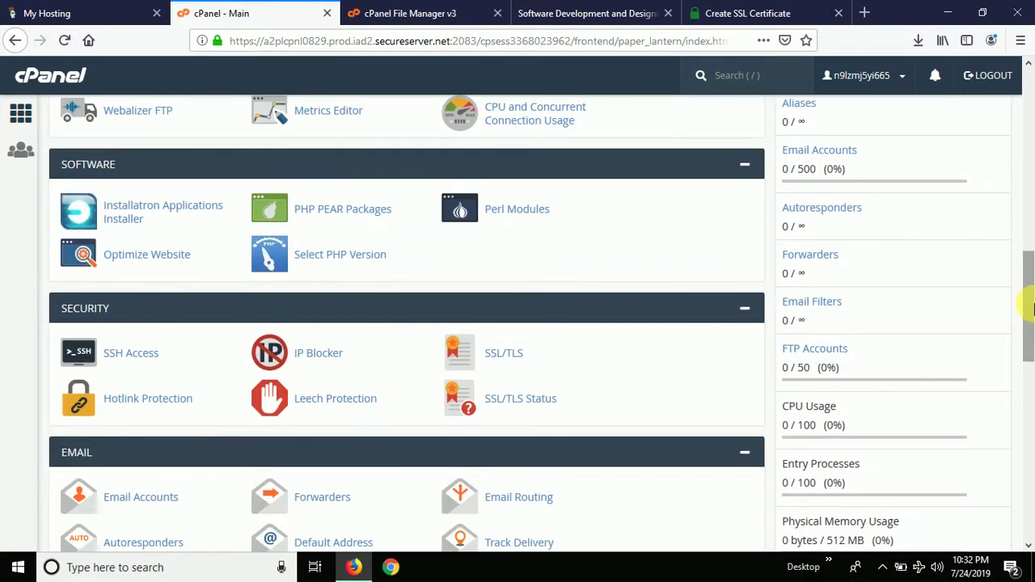
Step: Go to SSL/TLS Manage SSL sites and find the itsoftwarehub.com row
left_click(500, 356)
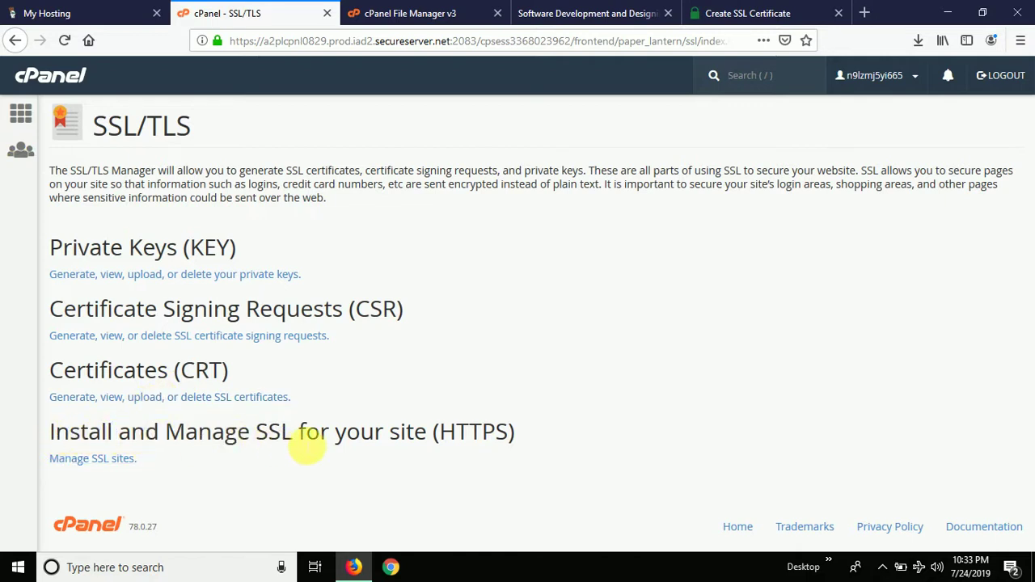
left_click(103, 464)
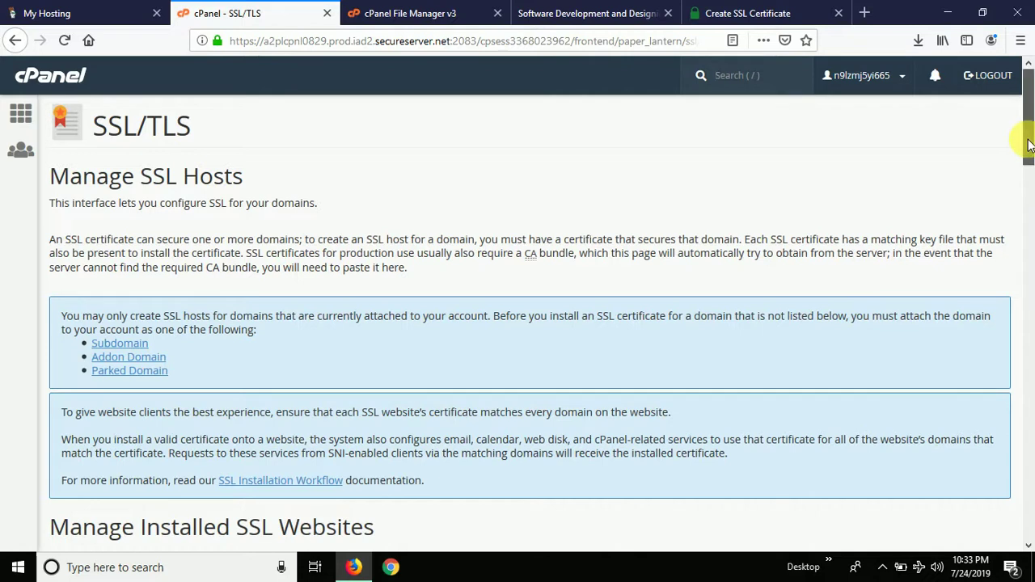
left_click_drag(1029, 143, 1028, 272)
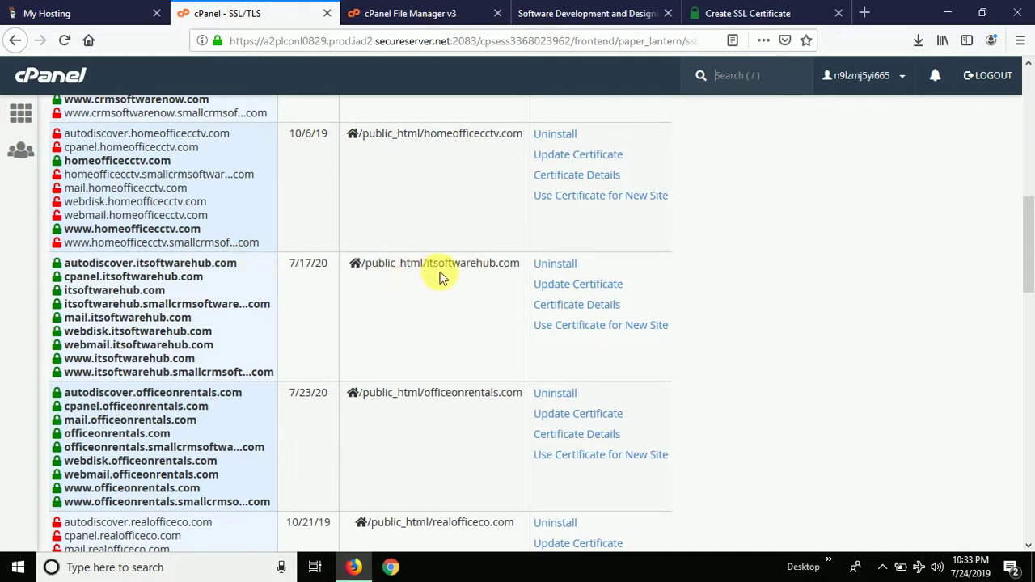
left_click_drag(519, 274, 359, 273)
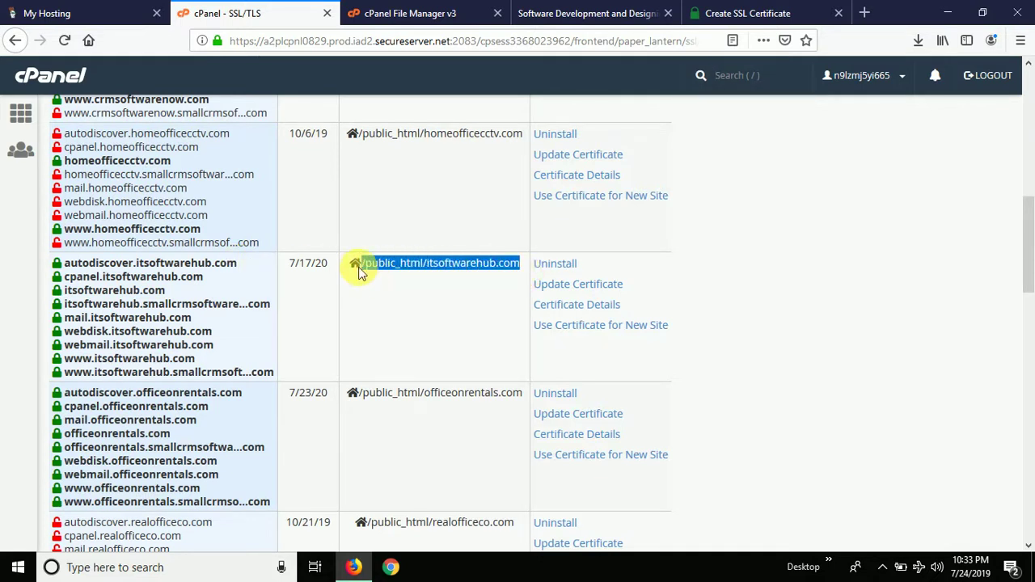
left_click(433, 313)
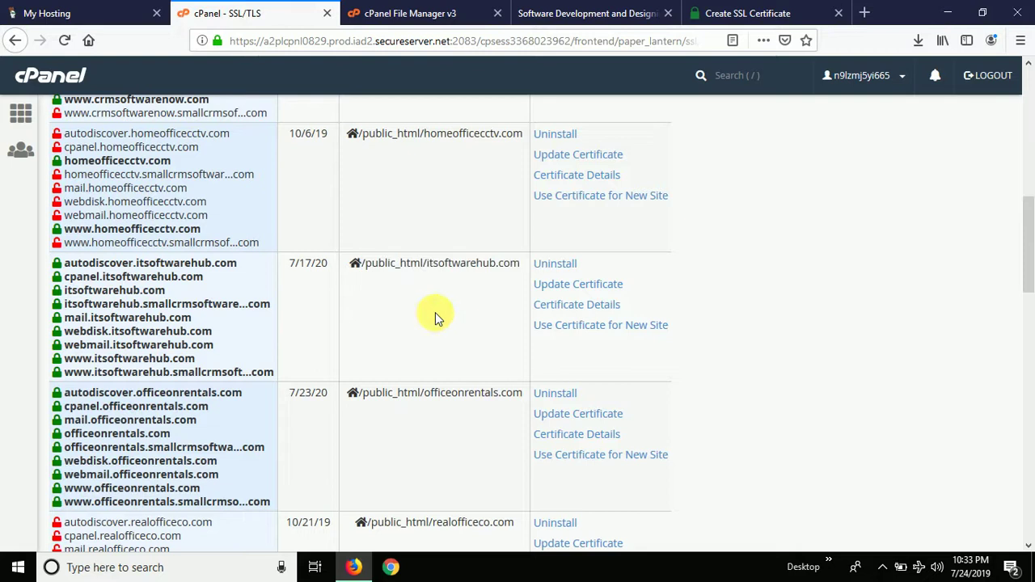
Step: Copy the generated certificate from SSL For Free into itsoftwarehub.com's Certificate (CRT) field
left_click(577, 285)
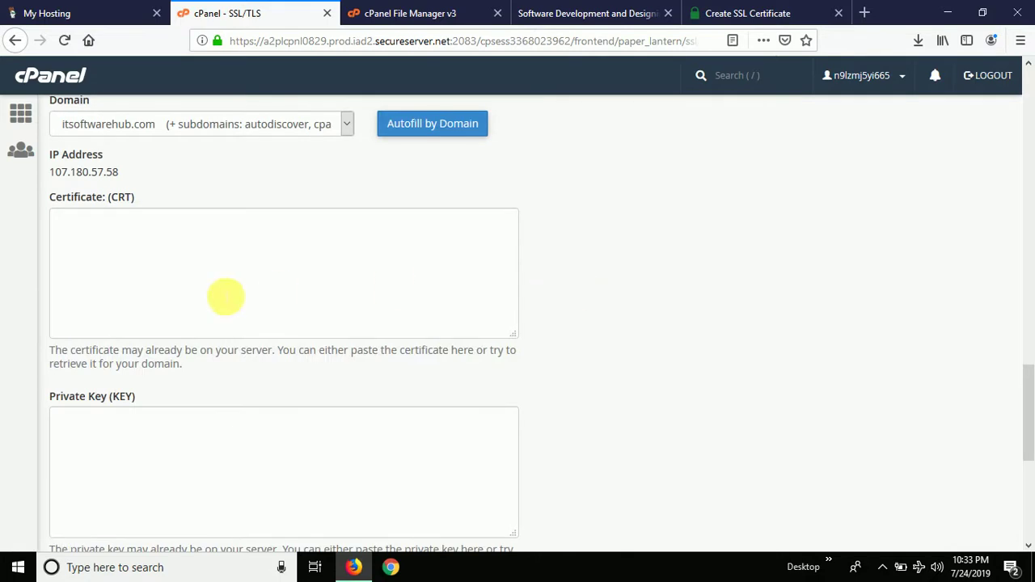
left_click(154, 259)
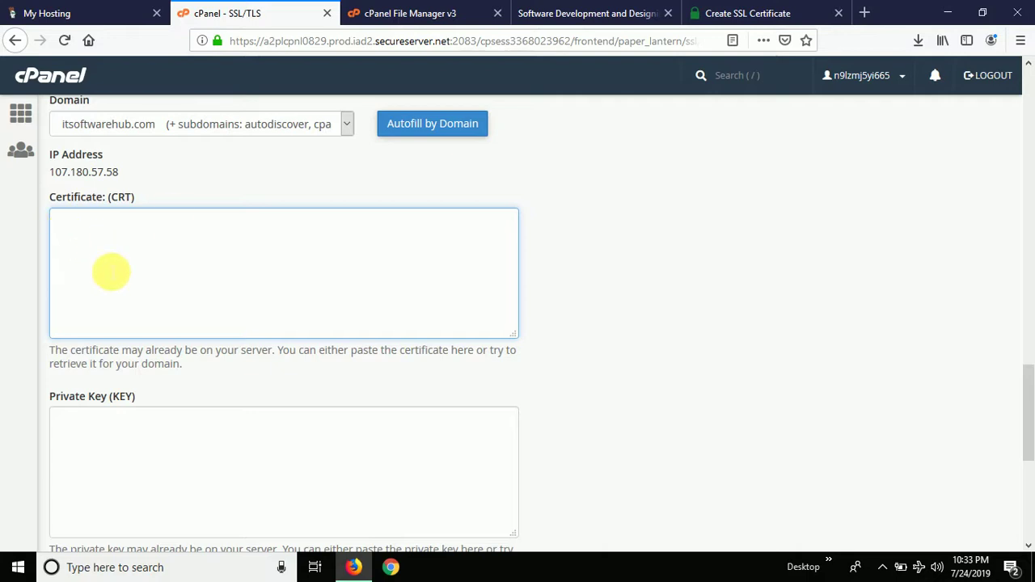
left_click(689, 12)
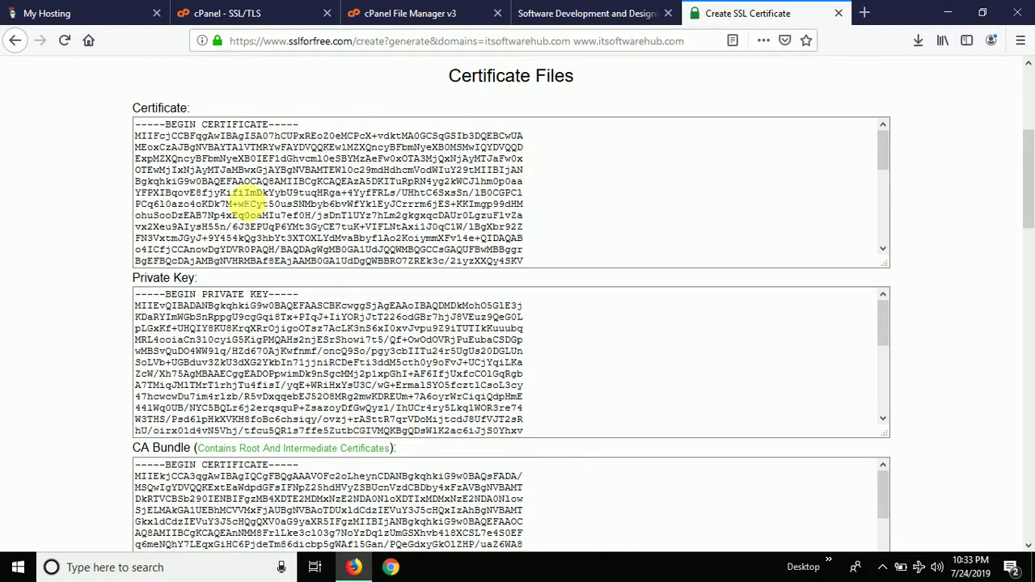
left_click(182, 158)
key("ctrl+a")
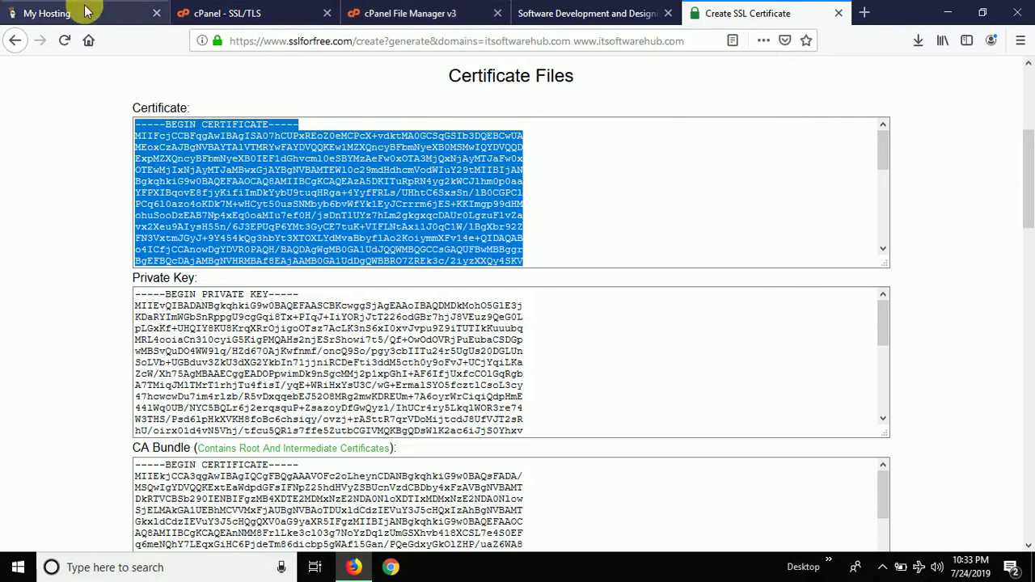
left_click(227, 13)
left_click(263, 240)
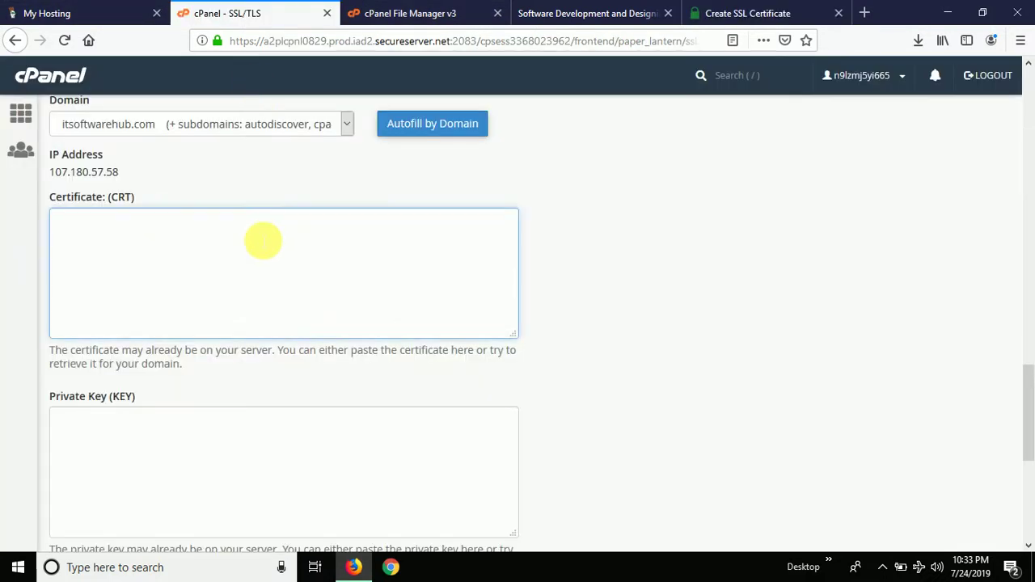
key("ctrl+v")
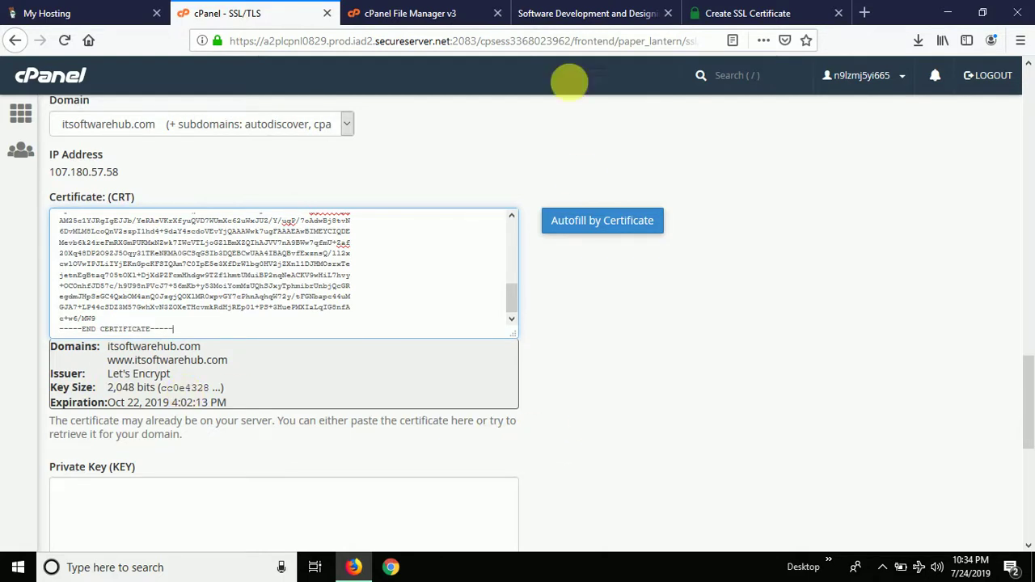
Step: Copy the private key from SSL For Free into the form's KEY box
left_click(716, 12)
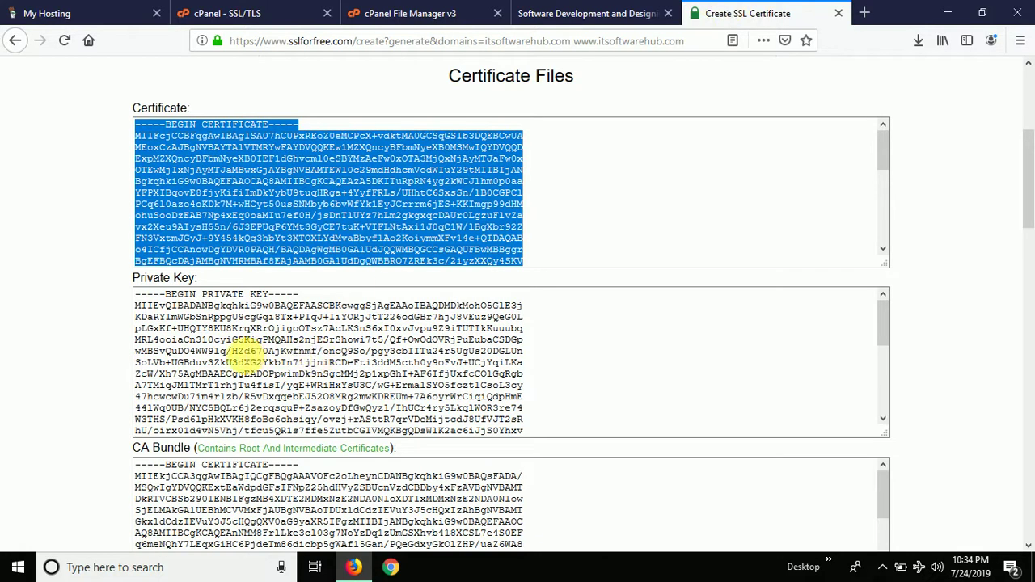
left_click(202, 344)
key("ctrl+a")
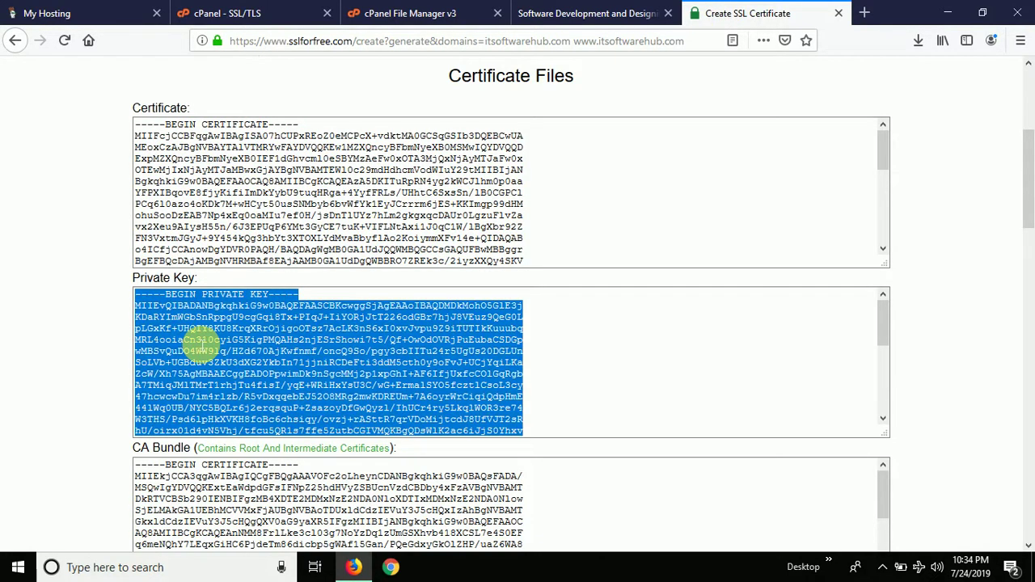
left_click(240, 13)
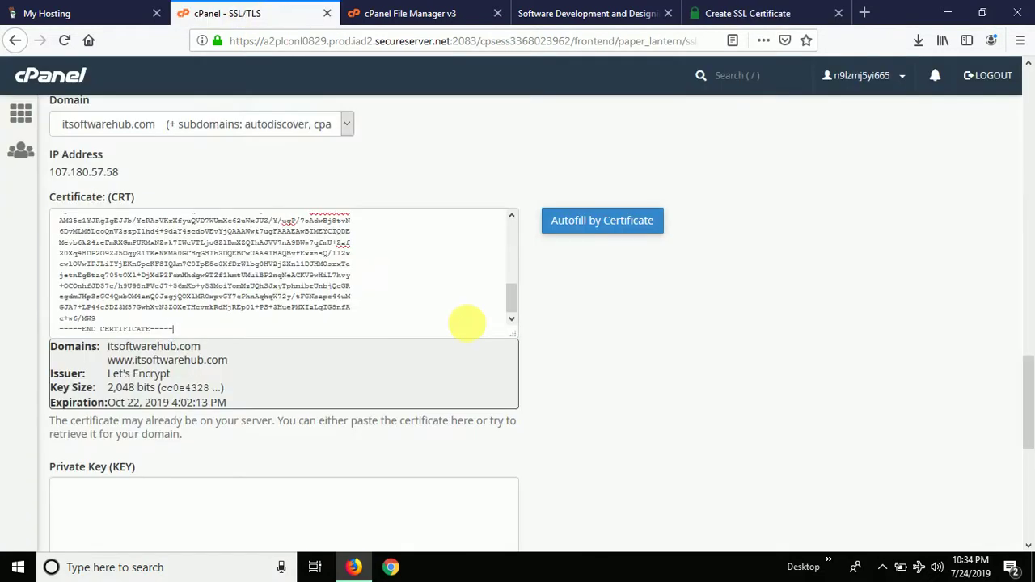
left_click(467, 324)
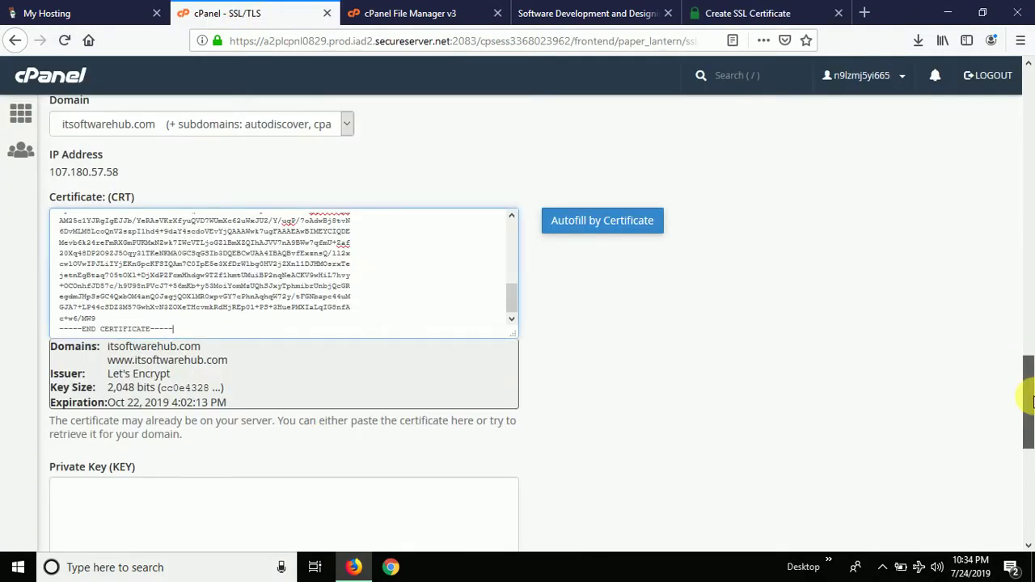
left_click_drag(1031, 402, 1032, 457)
left_click(189, 266)
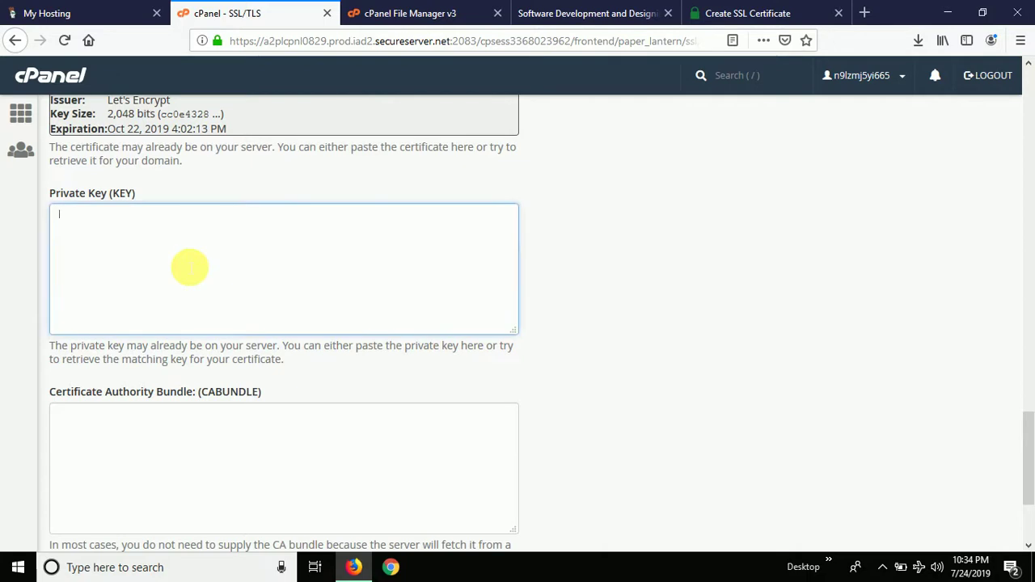
key("ctrl+v")
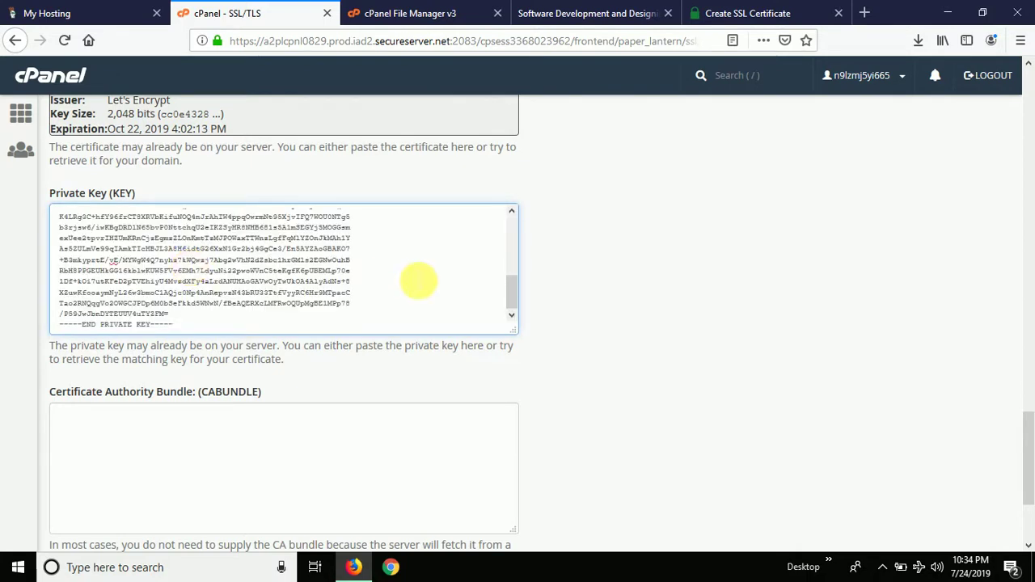
left_click(619, 324)
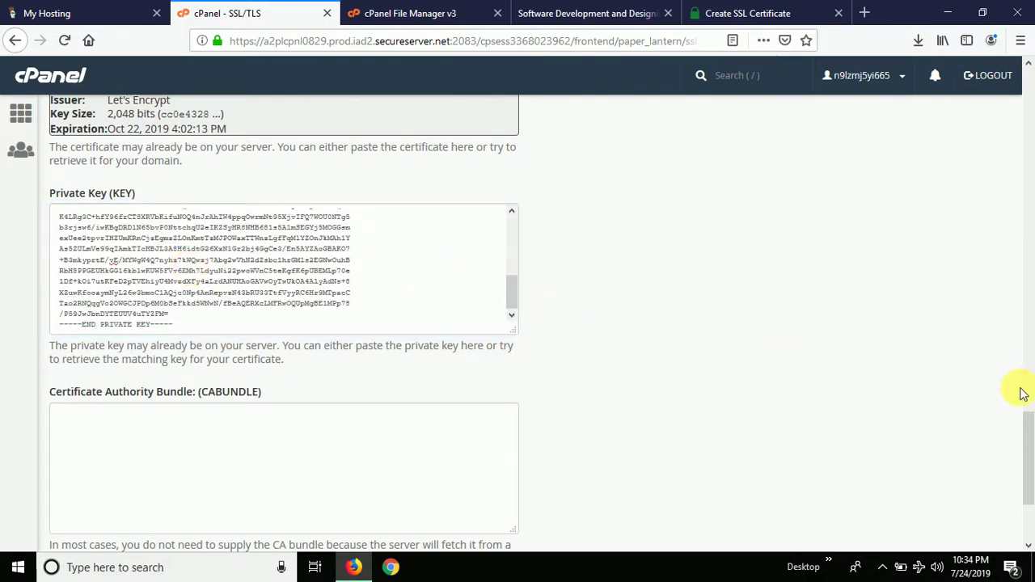
scroll(1019, 485, "down", 3)
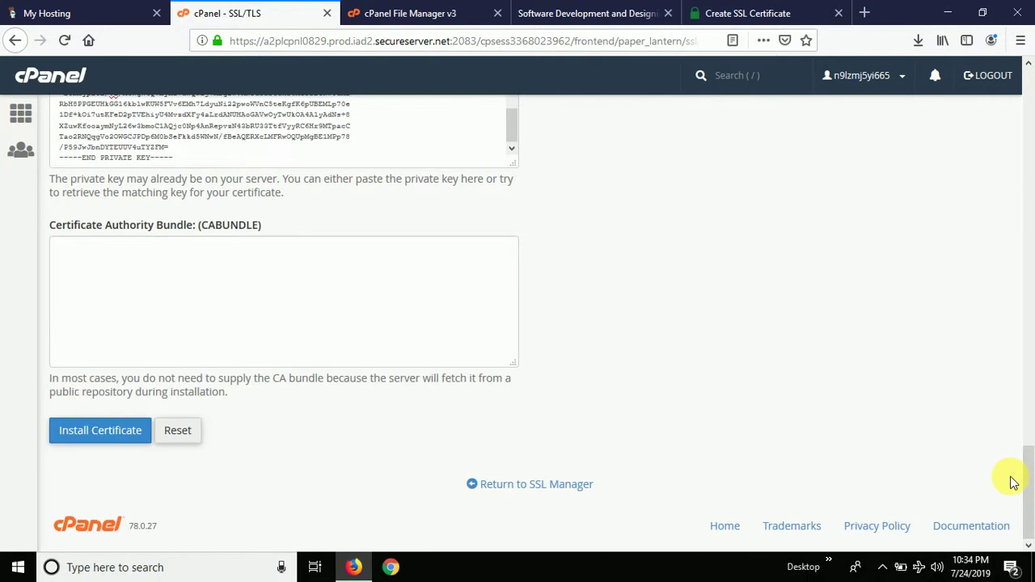
Step: Copy the CA bundle from SSL For Free into the CABUNDLE box
left_click(709, 14)
left_click(623, 307)
left_click_drag(1030, 207, 1029, 253)
left_click(259, 342)
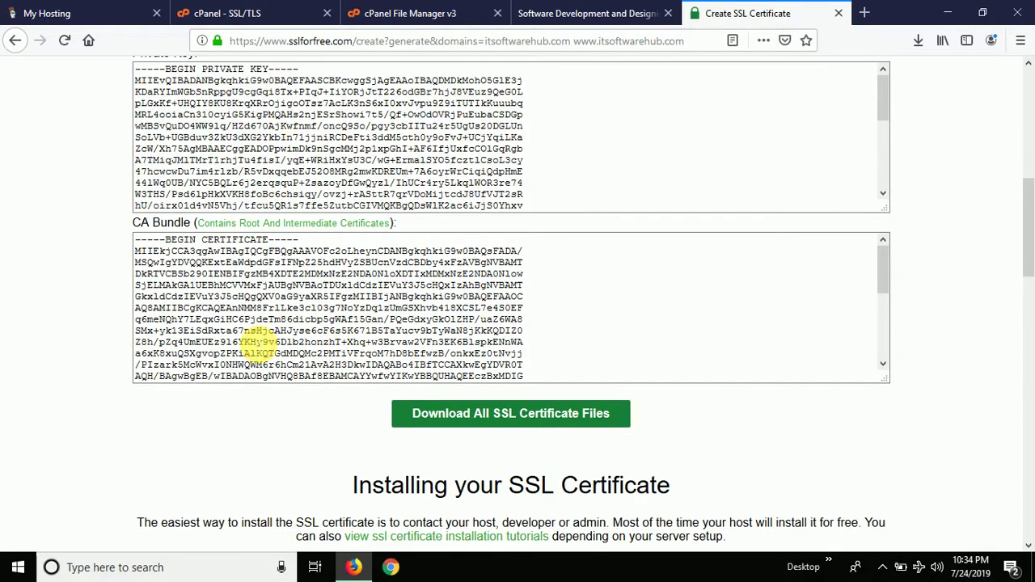
left_click(259, 342)
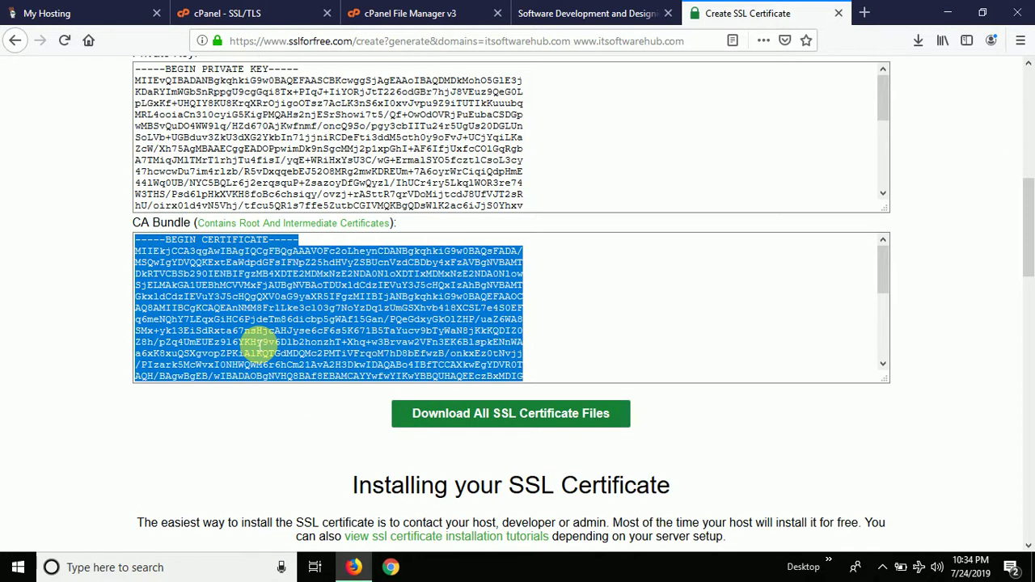
left_click(209, 10)
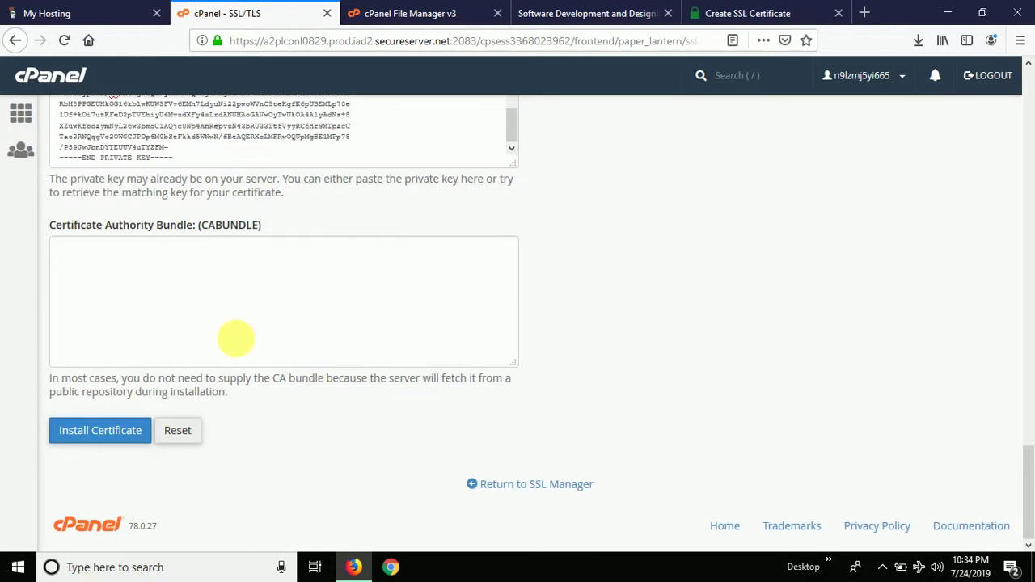
left_click(210, 315)
key("ctrl+v")
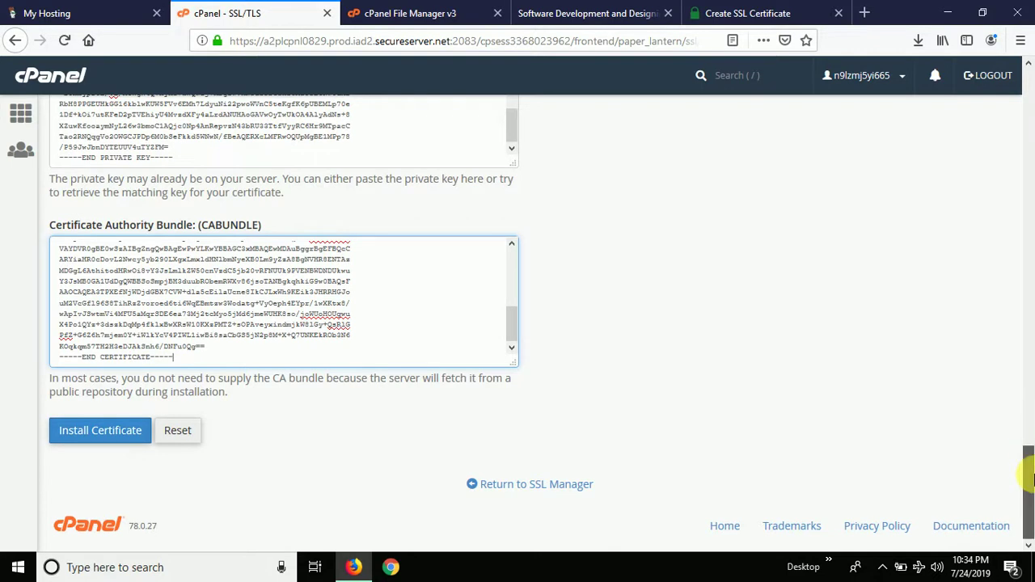
mouse_move(1025, 479)
left_mouse_down()
mouse_move(1026, 369)
mouse_move(1028, 484)
left_mouse_up()
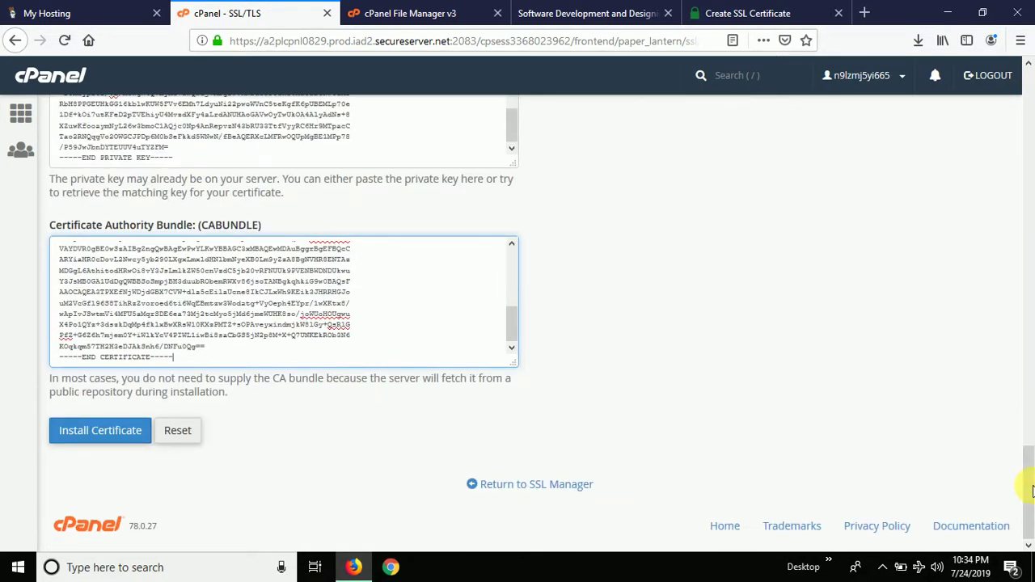
Step: Install the certificate for itsoftwarehub.com, reload the live site twice, then return to File Manager
left_click(92, 428)
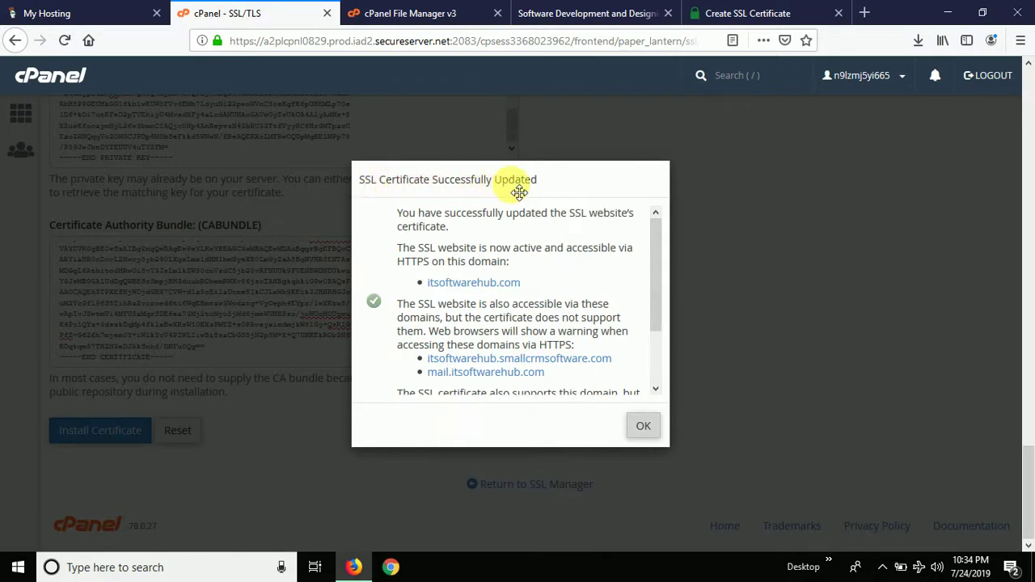
left_click(652, 435)
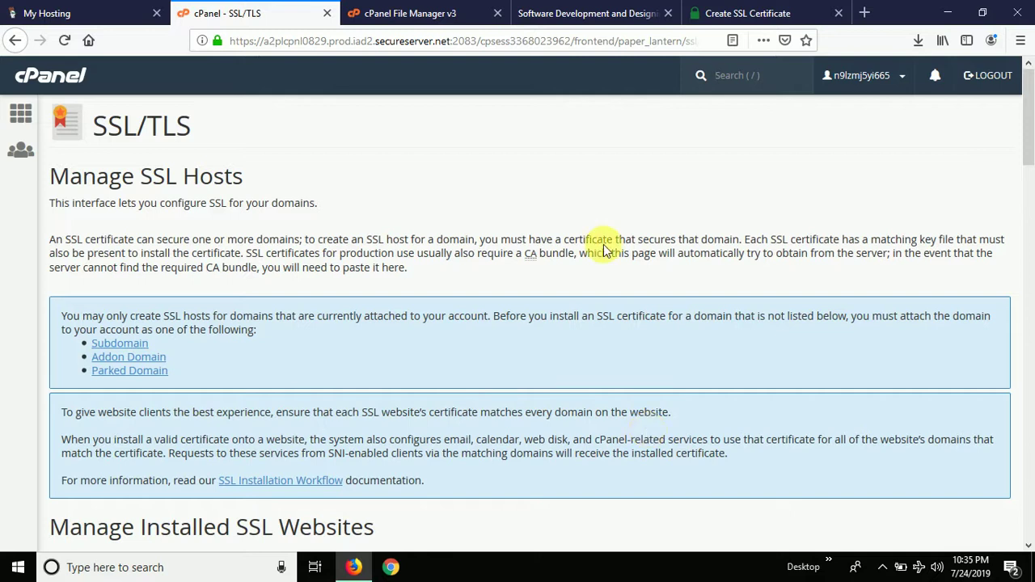
left_click(535, 13)
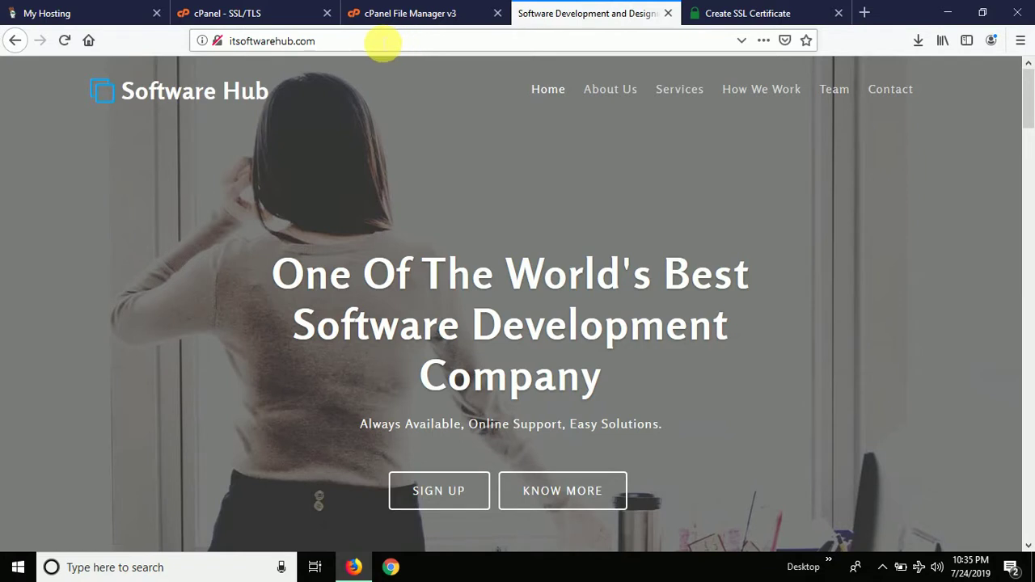
left_click(382, 44)
key("Return")
left_click(368, 44)
key("Return")
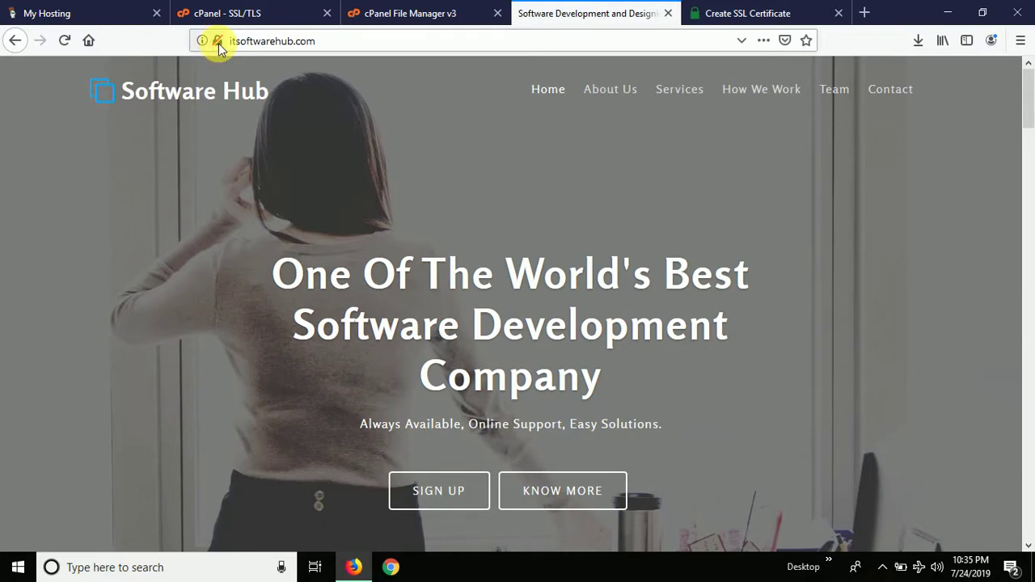
left_click(395, 10)
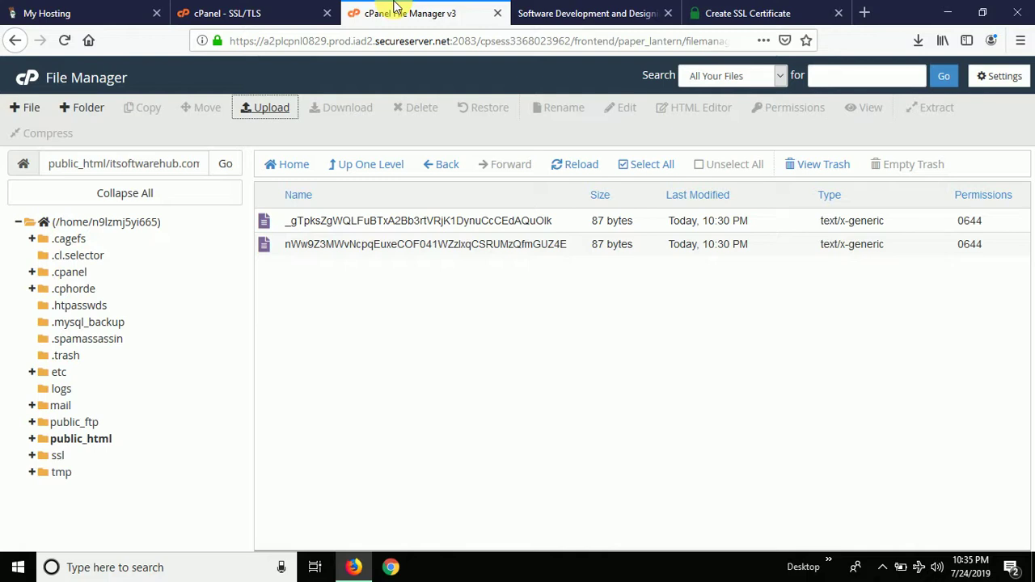
Step: Go up to public_html, open realofficeco.com and select its .htaccess file
left_click(356, 166)
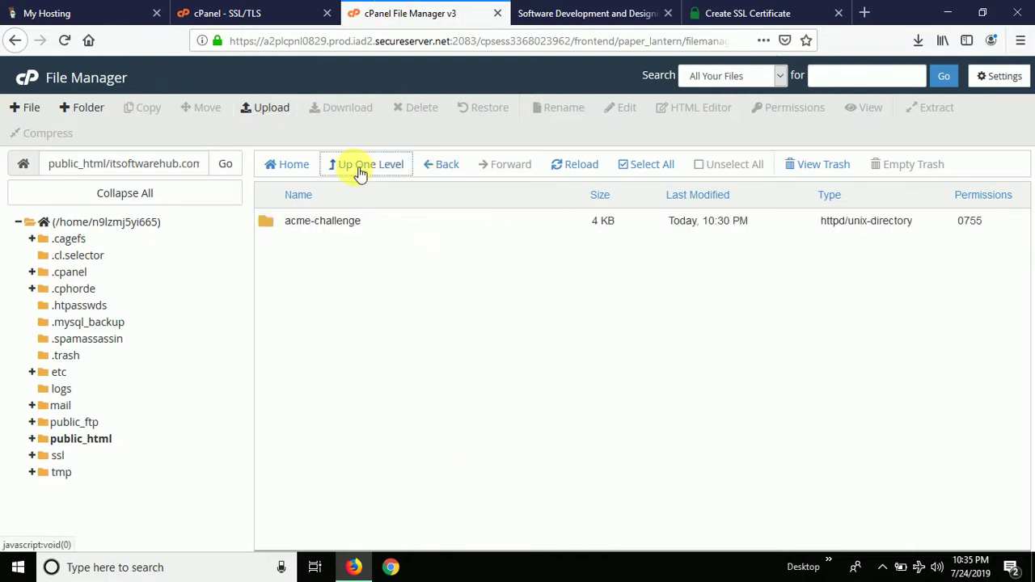
left_click(360, 170)
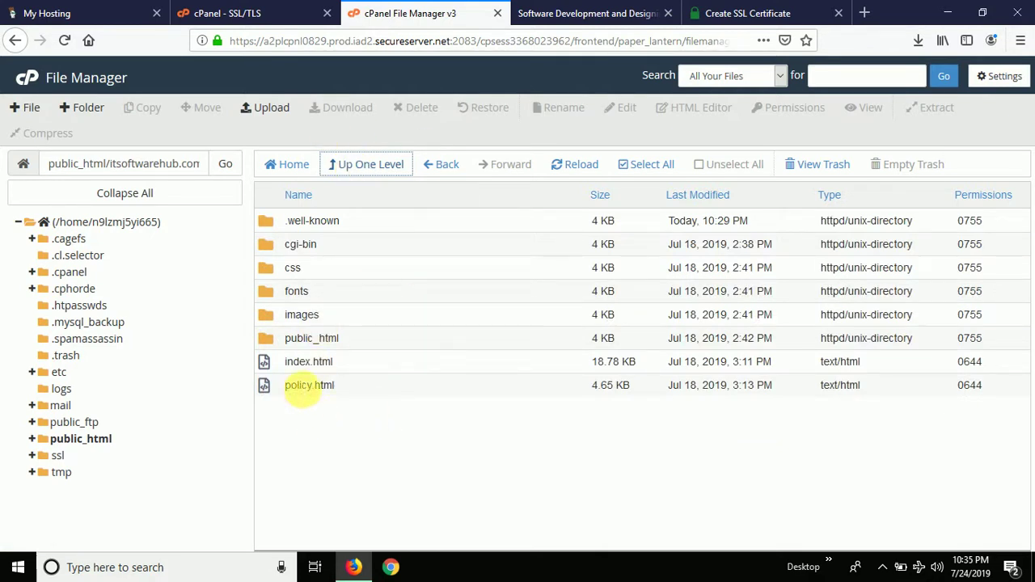
left_click(360, 172)
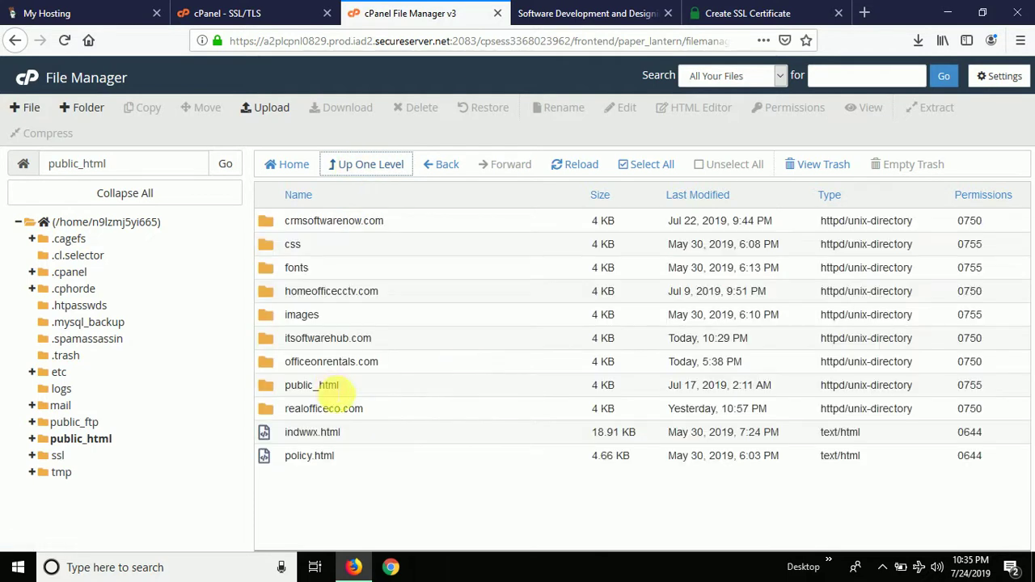
left_click(348, 413)
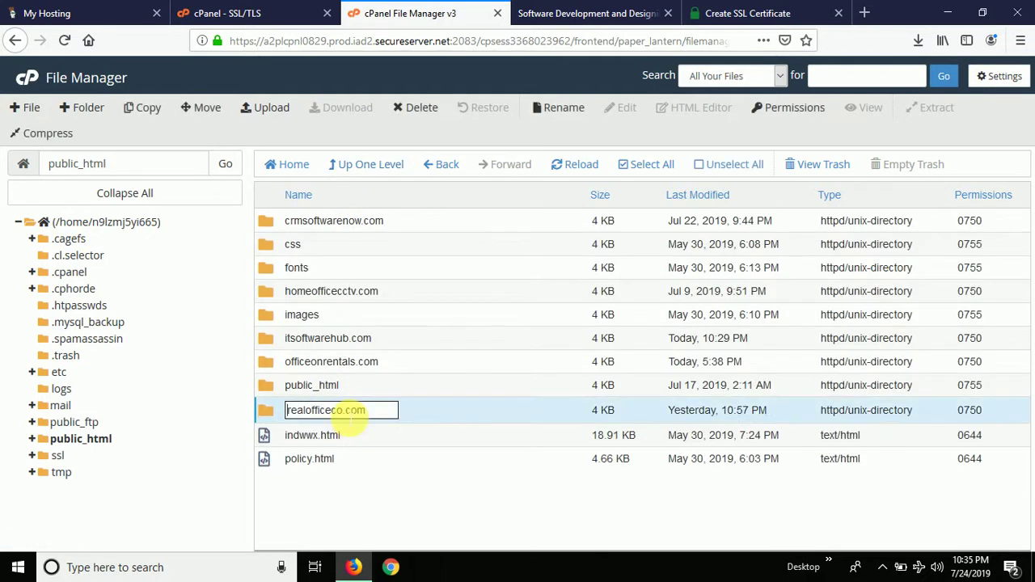
double_click(448, 410)
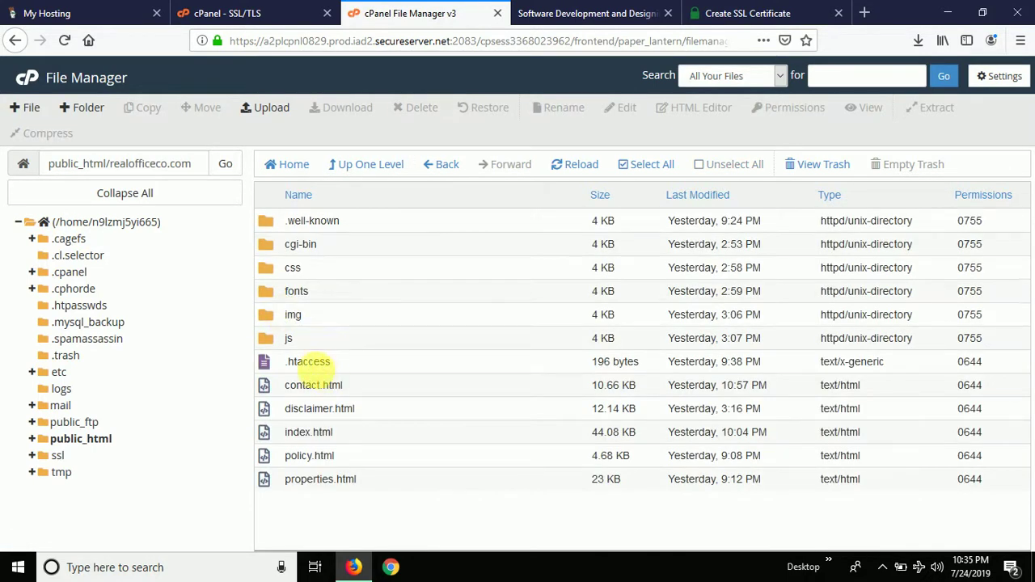
left_click(315, 364)
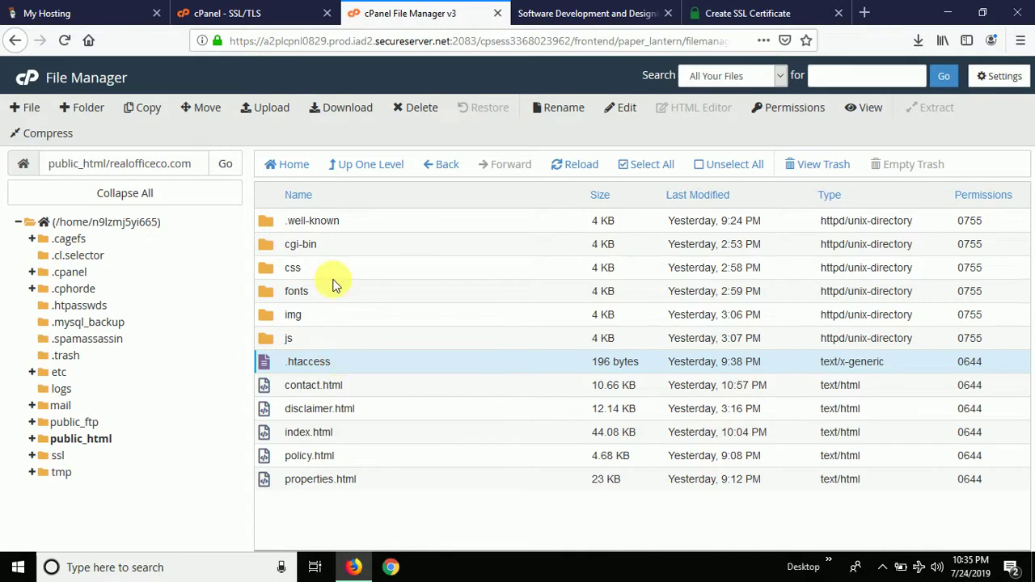
Step: Check the public_html/itsoftwarehub.com folder path, then reopen realofficeco.com
left_click(354, 166)
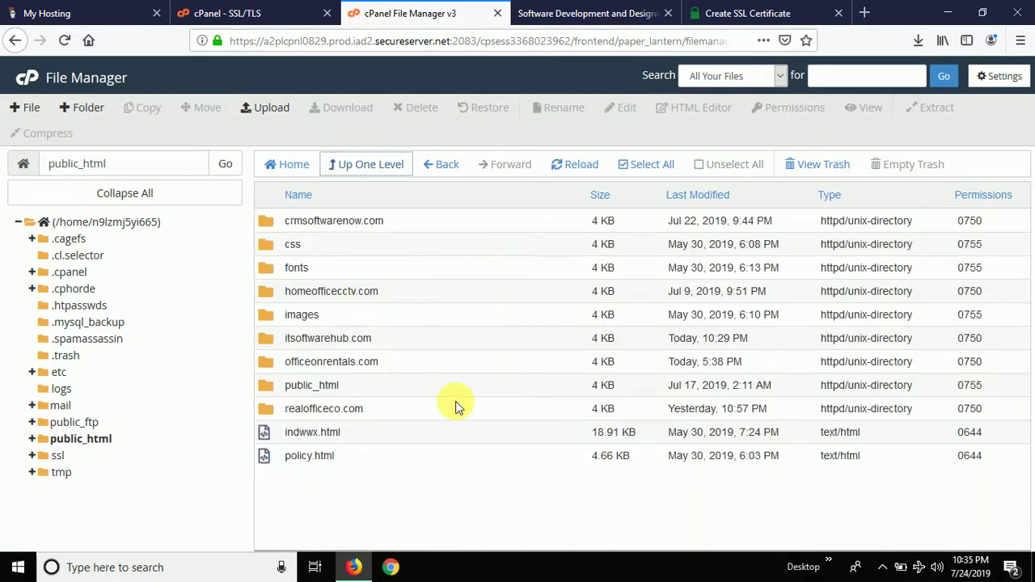
double_click(384, 341)
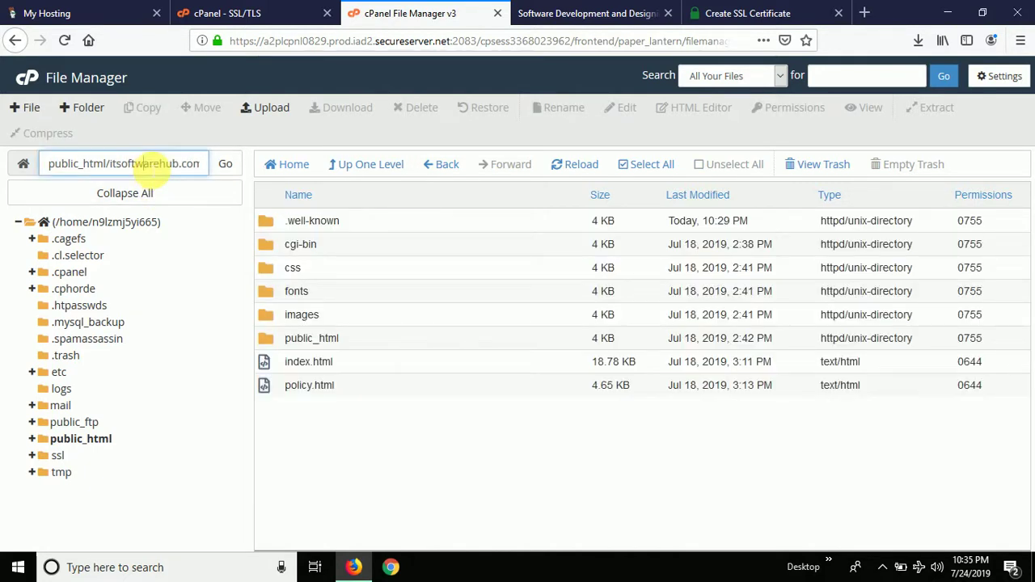
triple_click(152, 164)
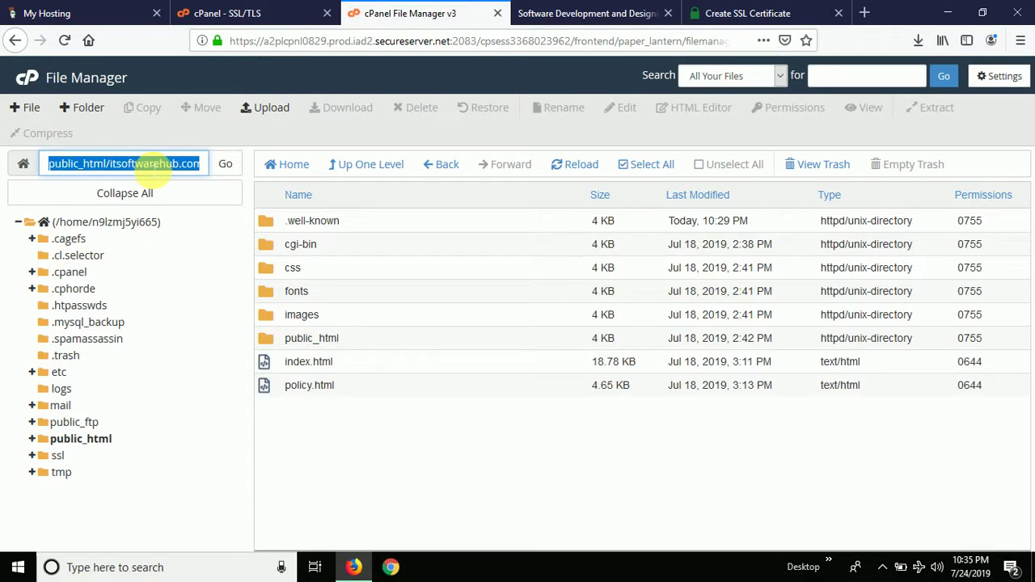
left_click(353, 167)
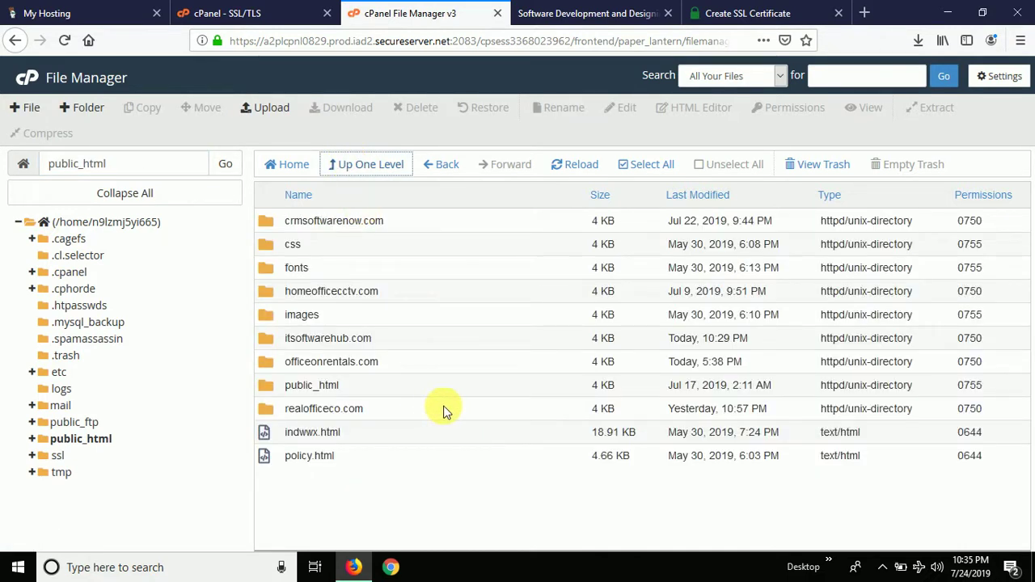
double_click(410, 411)
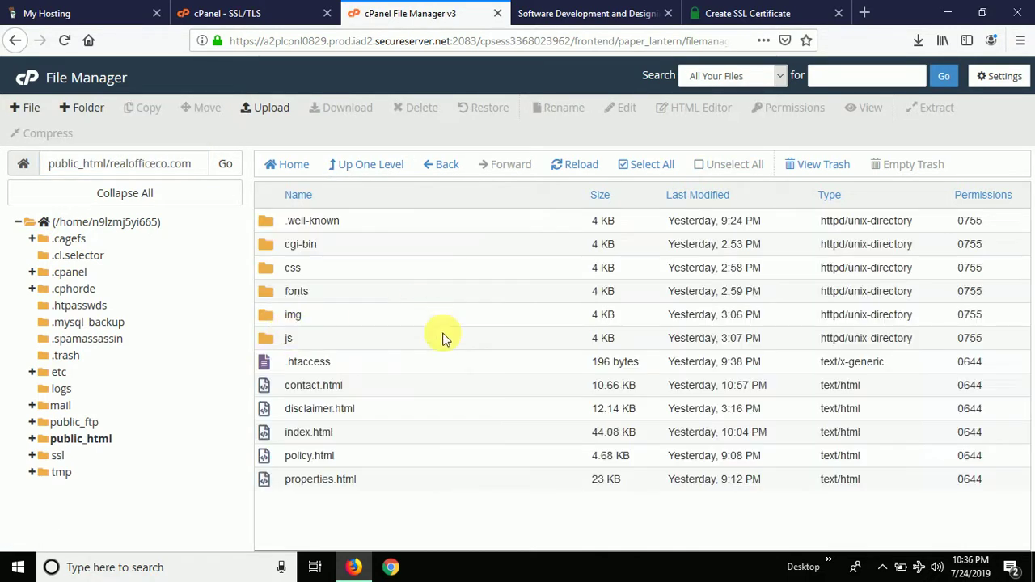
Step: Copy realofficeco.com's .htaccess to /public_html/itsoftwarehub.com and open that folder to verify it
left_click(372, 364)
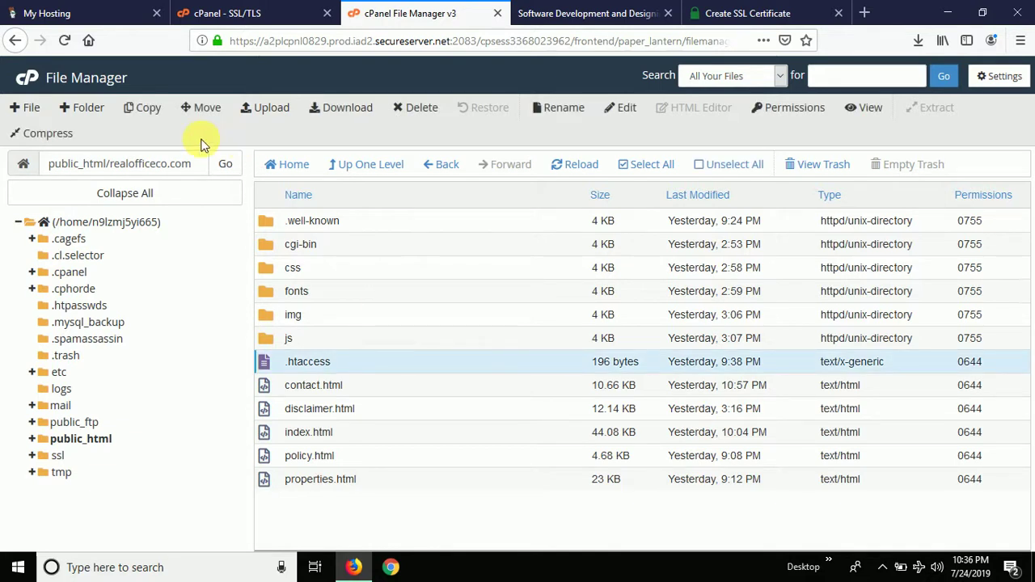
left_click(145, 109)
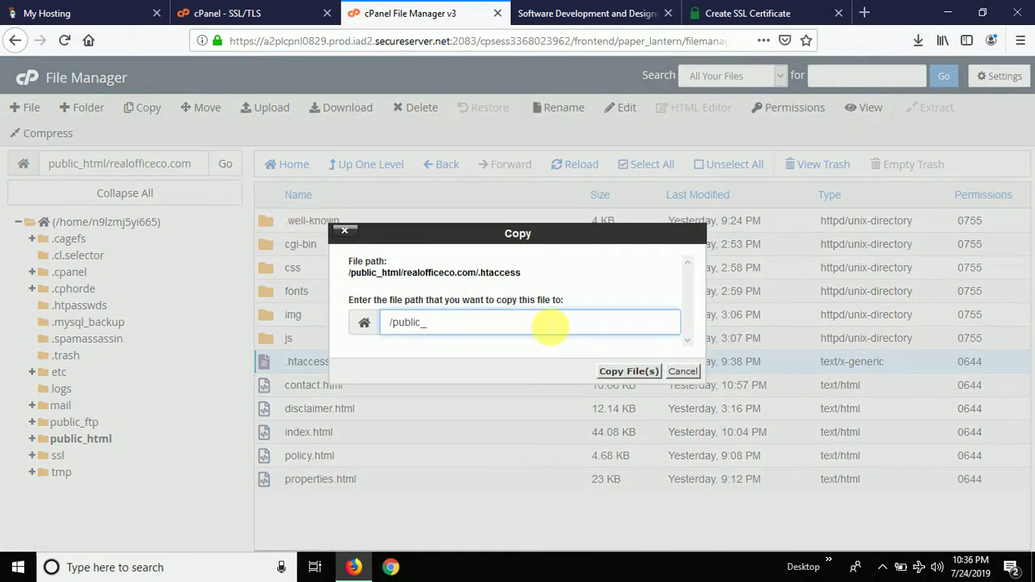
key("ctrl+v")
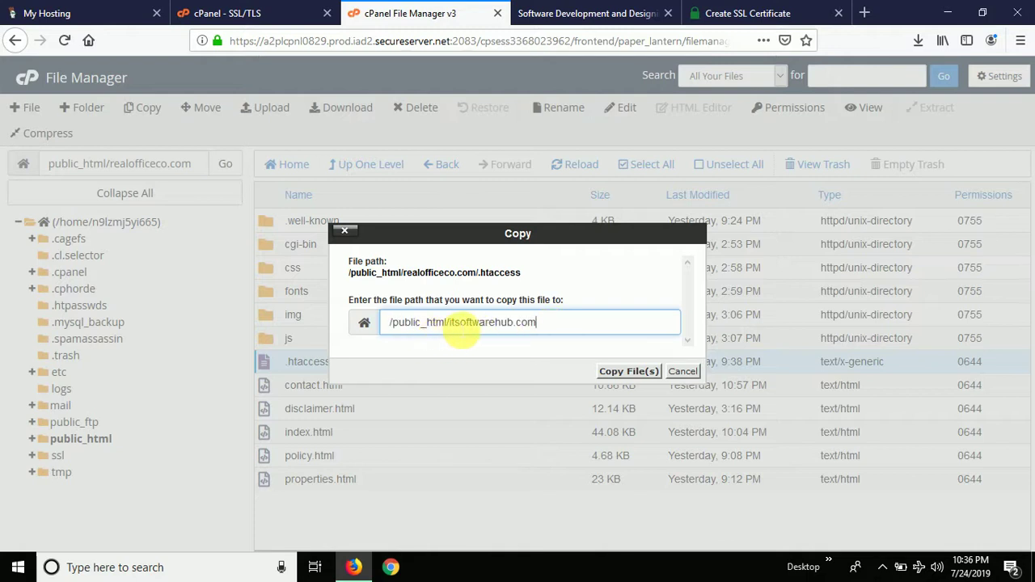
left_click(619, 371)
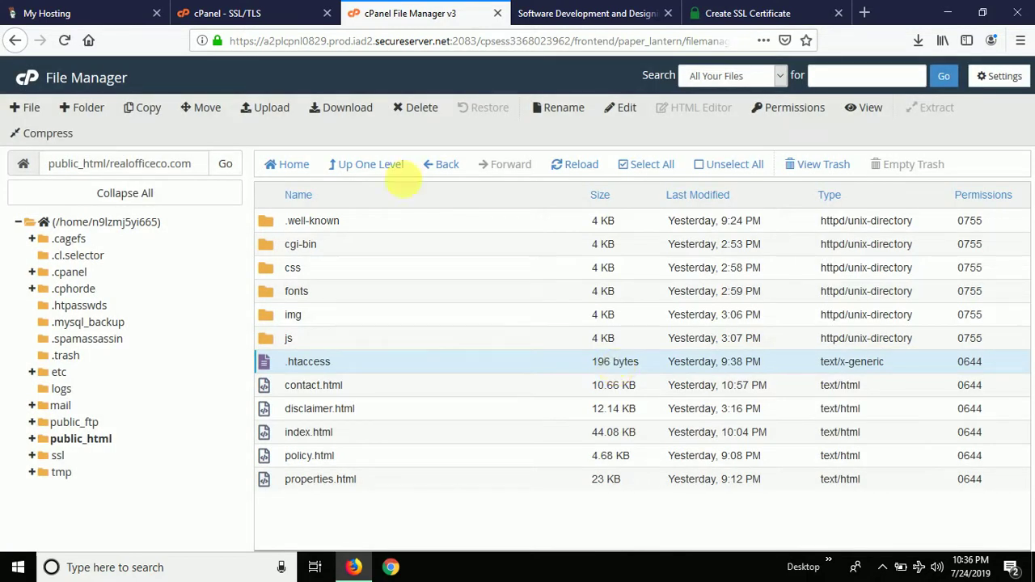
left_click(370, 166)
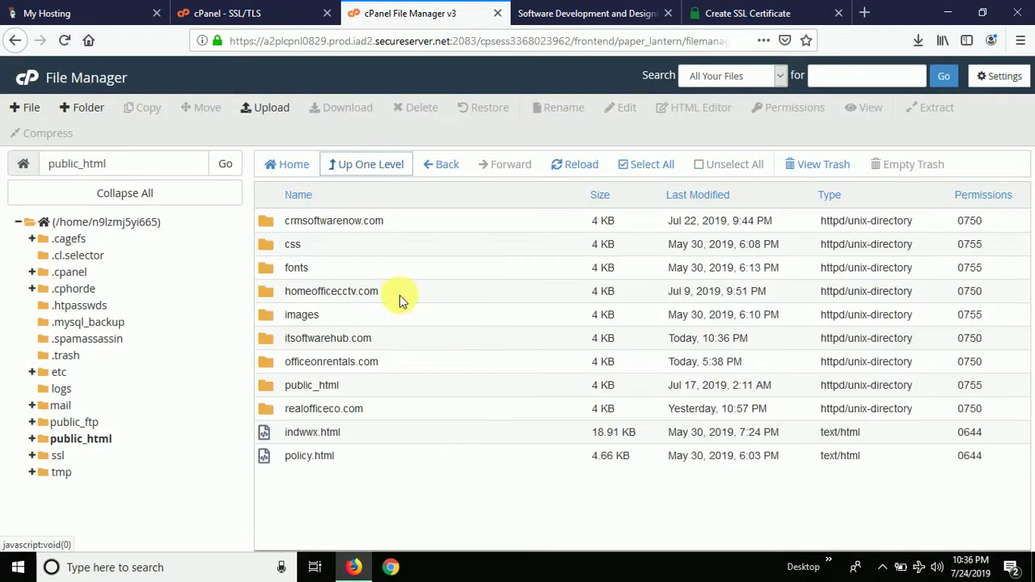
double_click(449, 339)
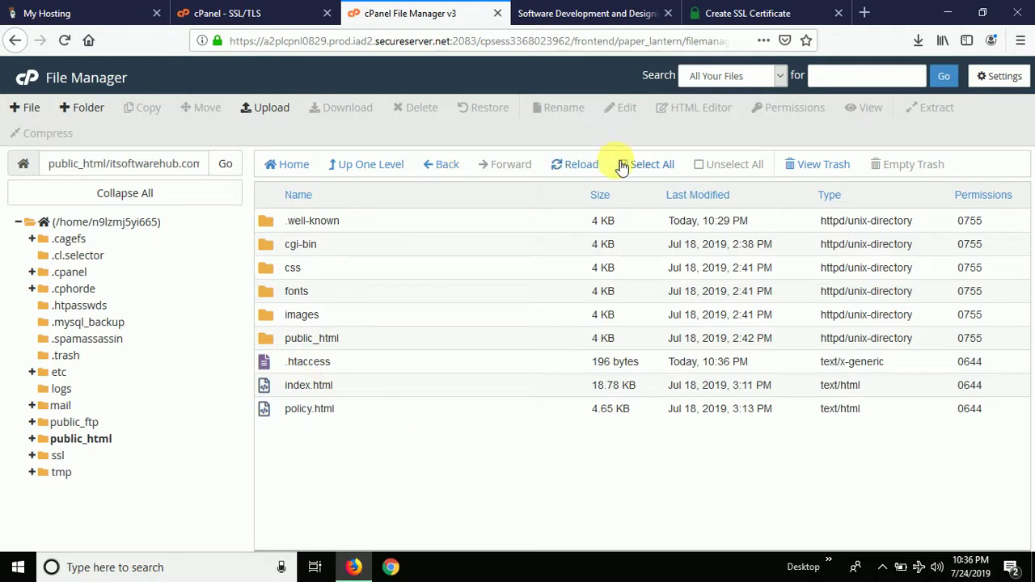
left_click(581, 168)
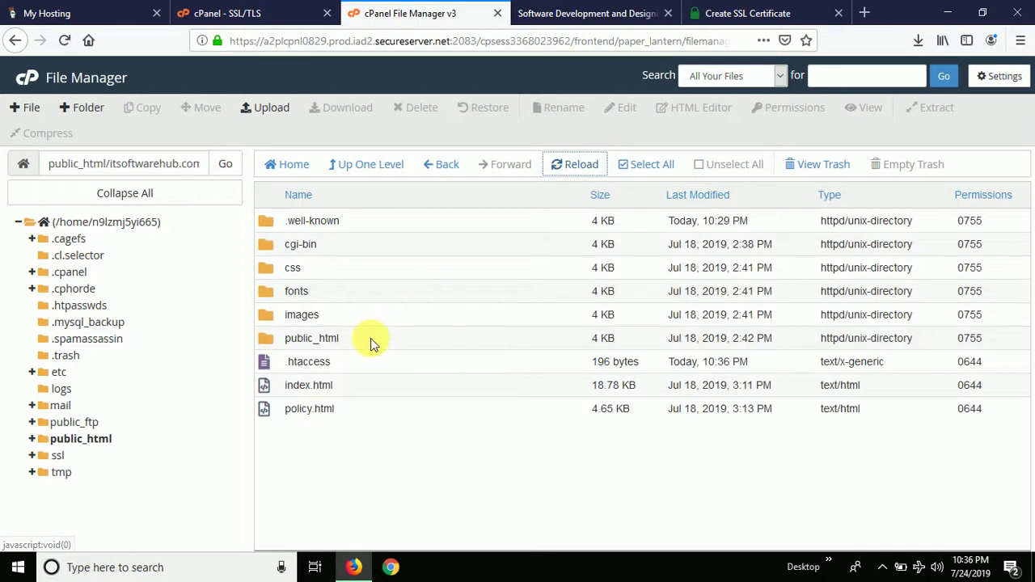
left_click(381, 365)
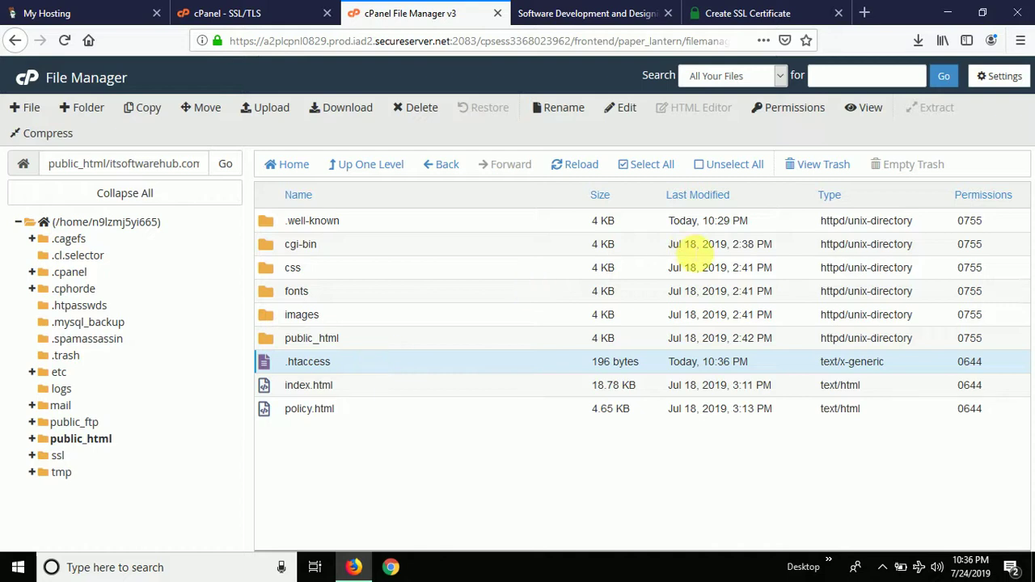
left_click(628, 111)
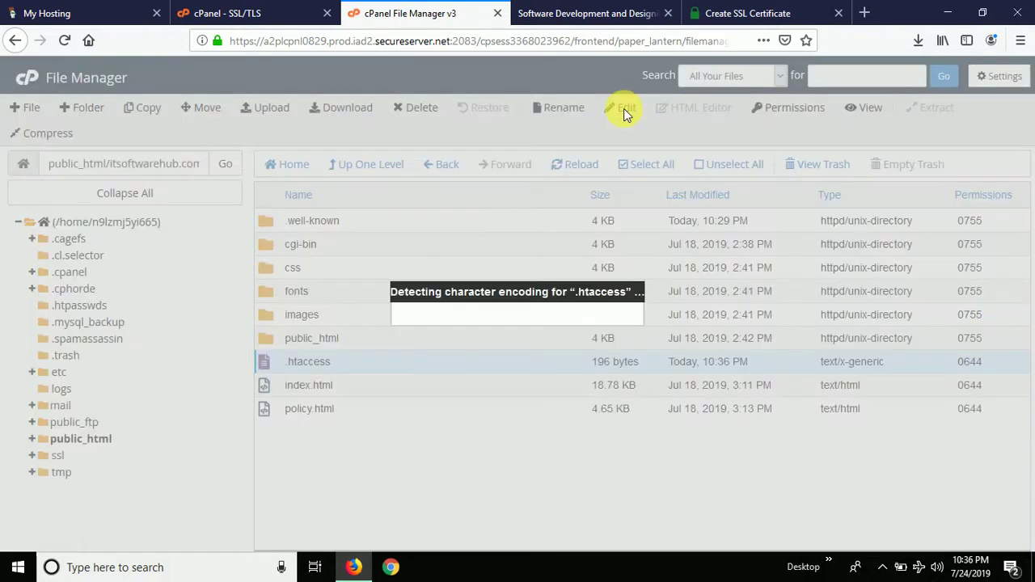
left_click(649, 420)
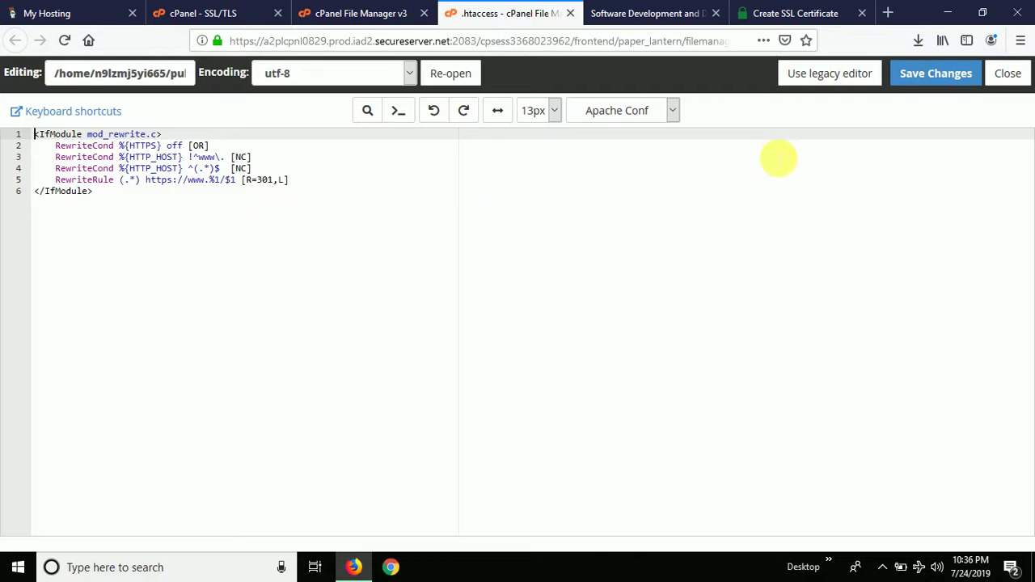
Step: Close the .htaccess editor and reload itsoftwarehub.com in Firefox
left_click(1007, 74)
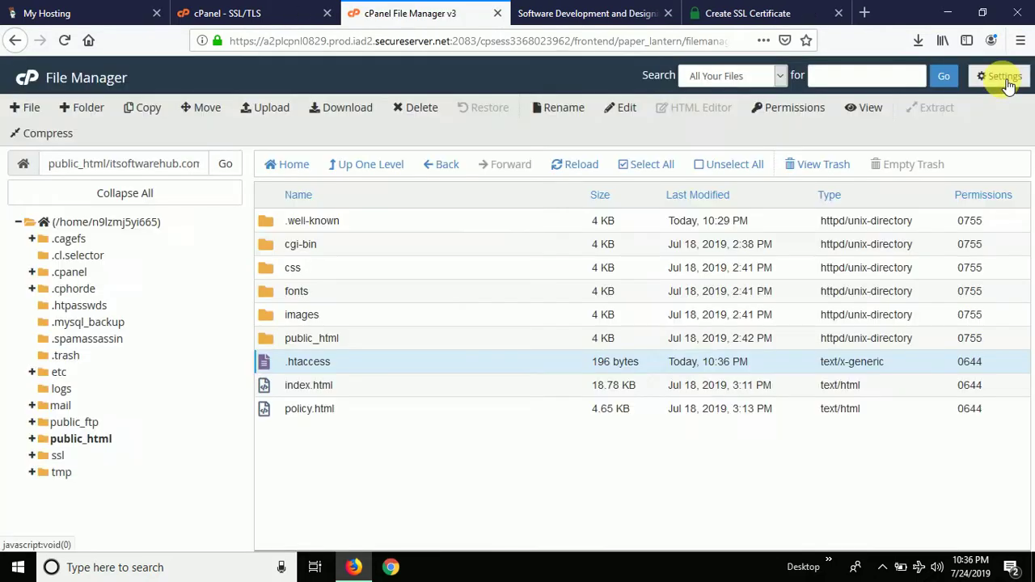
left_click(553, 16)
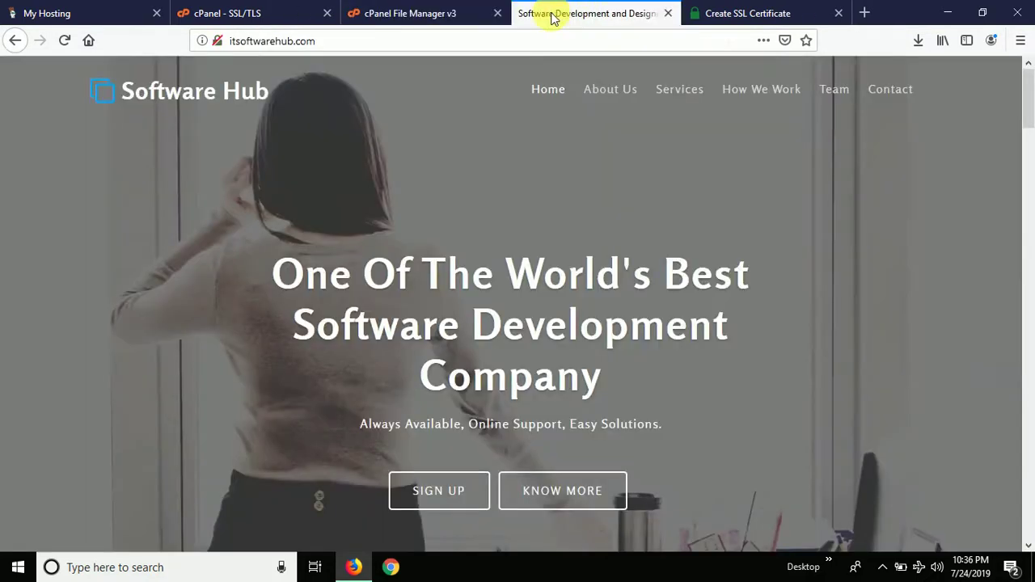
left_click(348, 47)
key("Return")
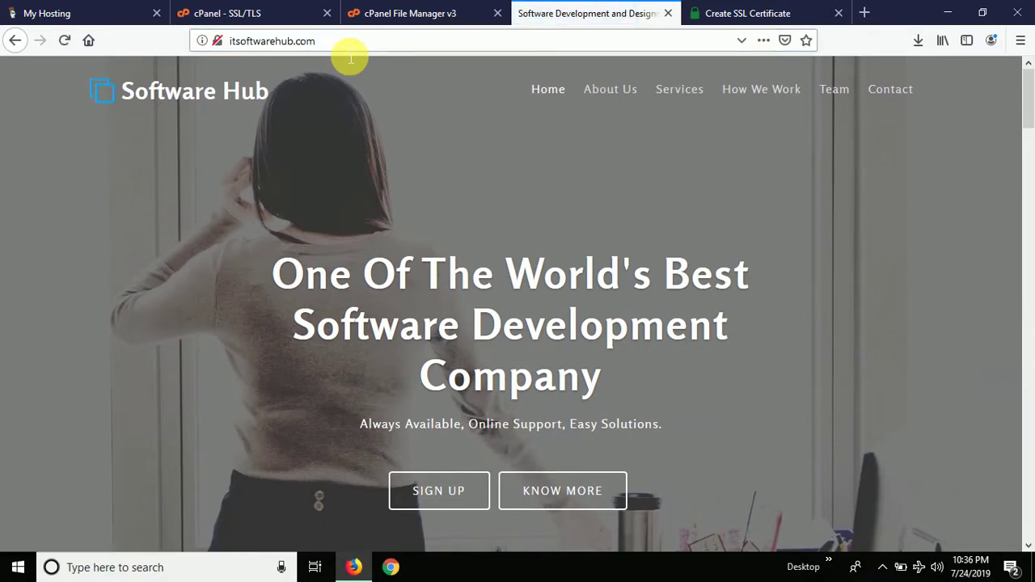
left_click(351, 57)
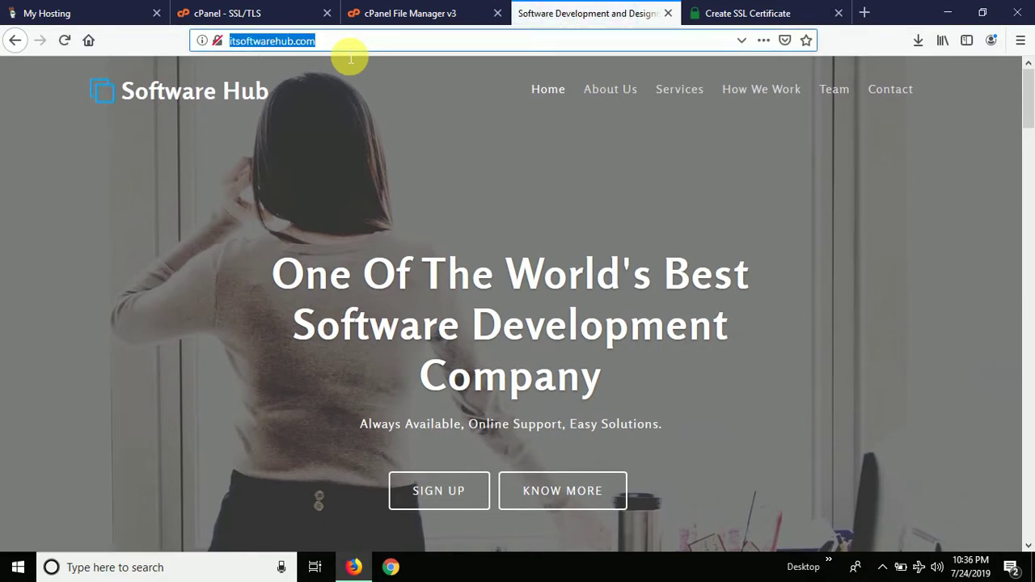
left_click(395, 568)
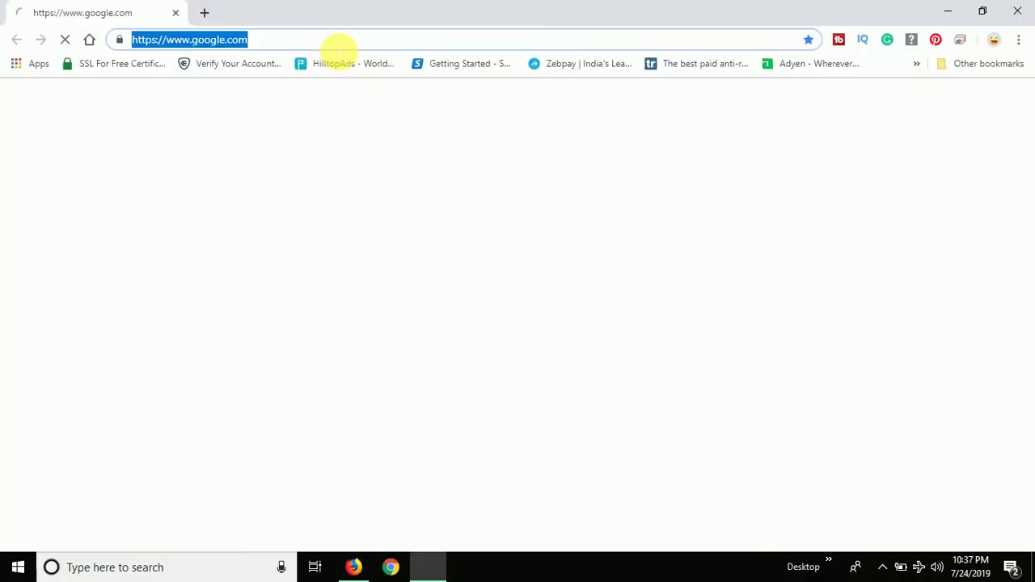
left_click(351, 568)
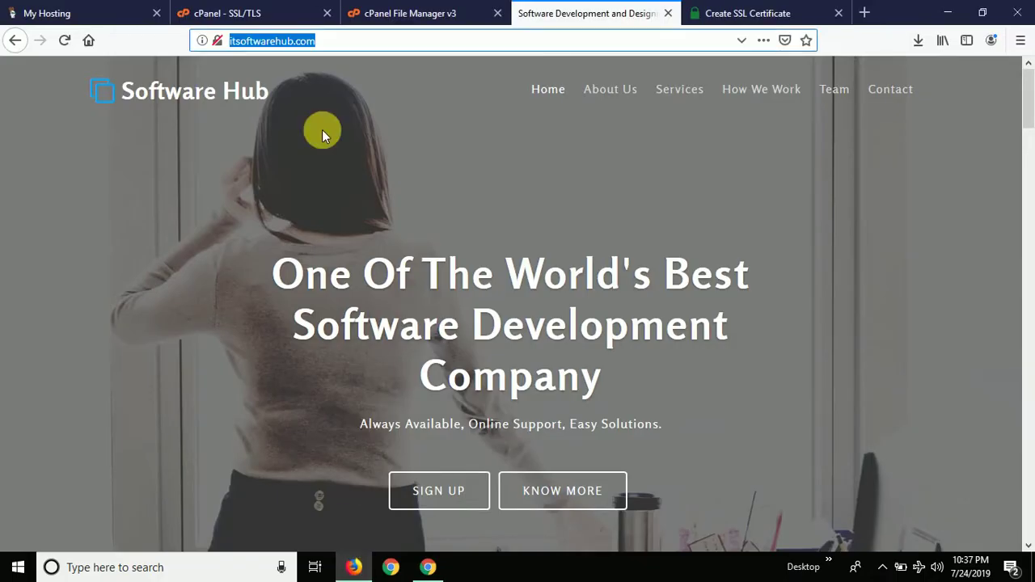
key("Return")
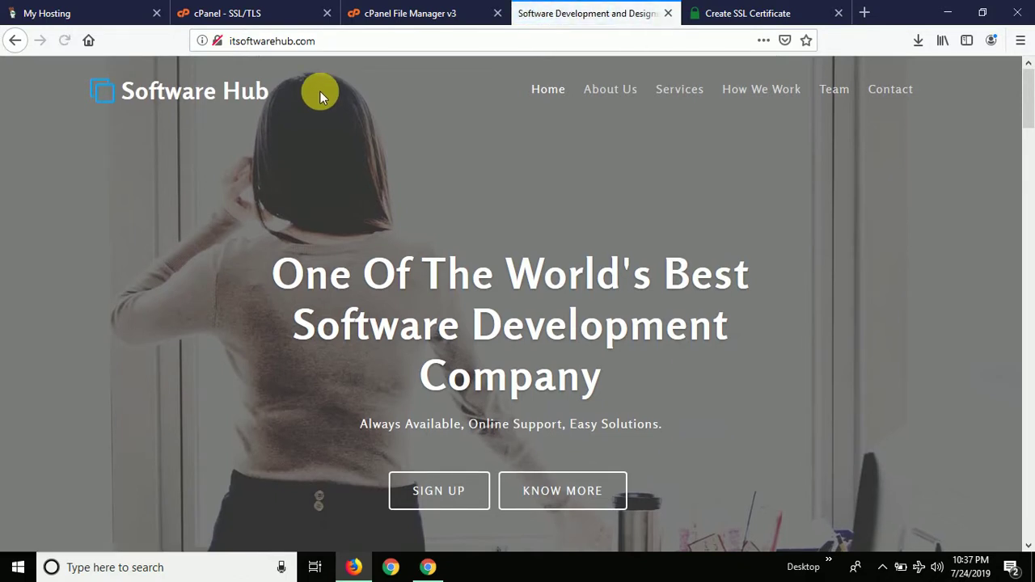
left_click(64, 42)
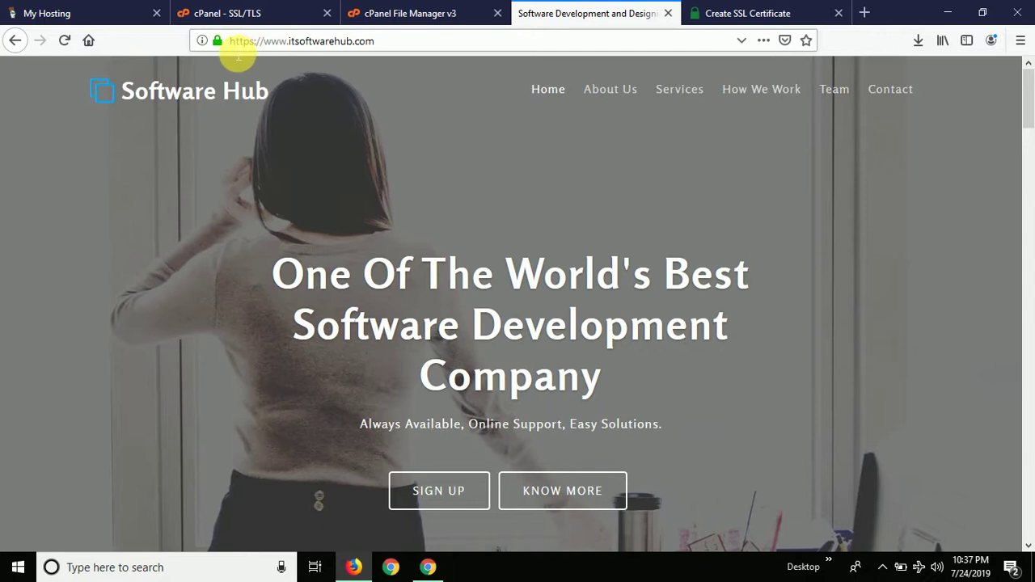
left_click(215, 42)
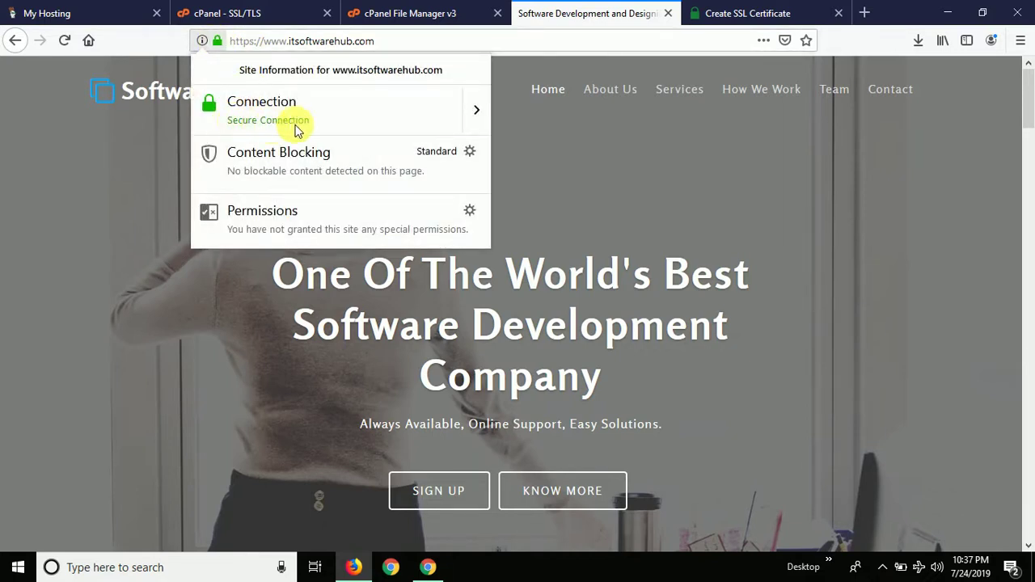
left_click(245, 42)
key("ctrl+c")
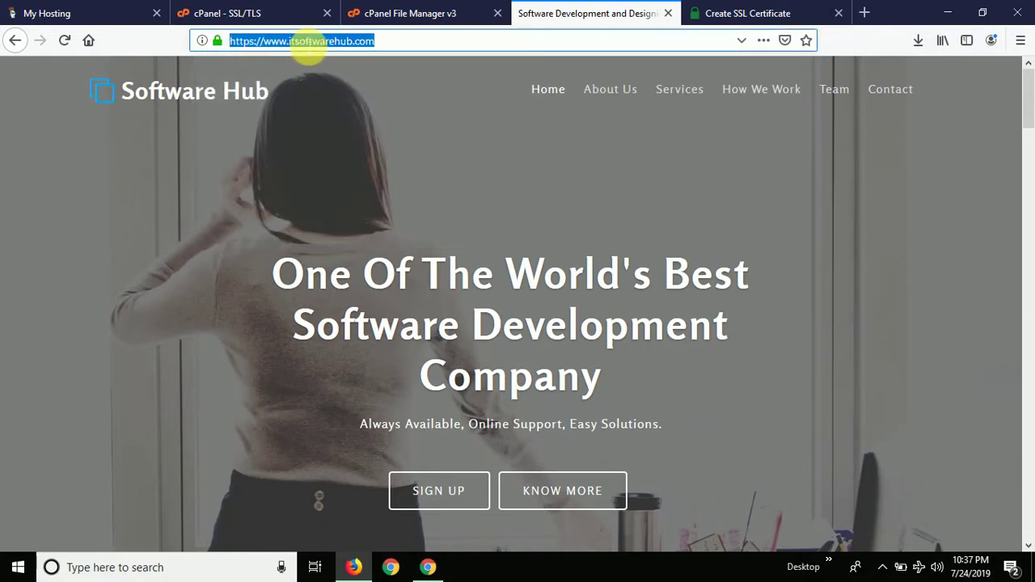
left_click(397, 47)
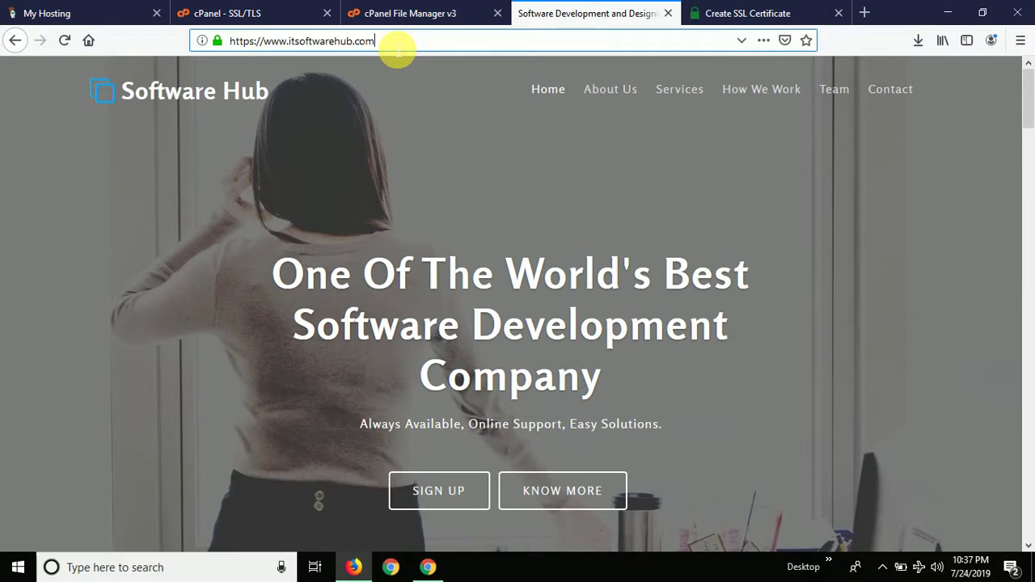
left_click(428, 566)
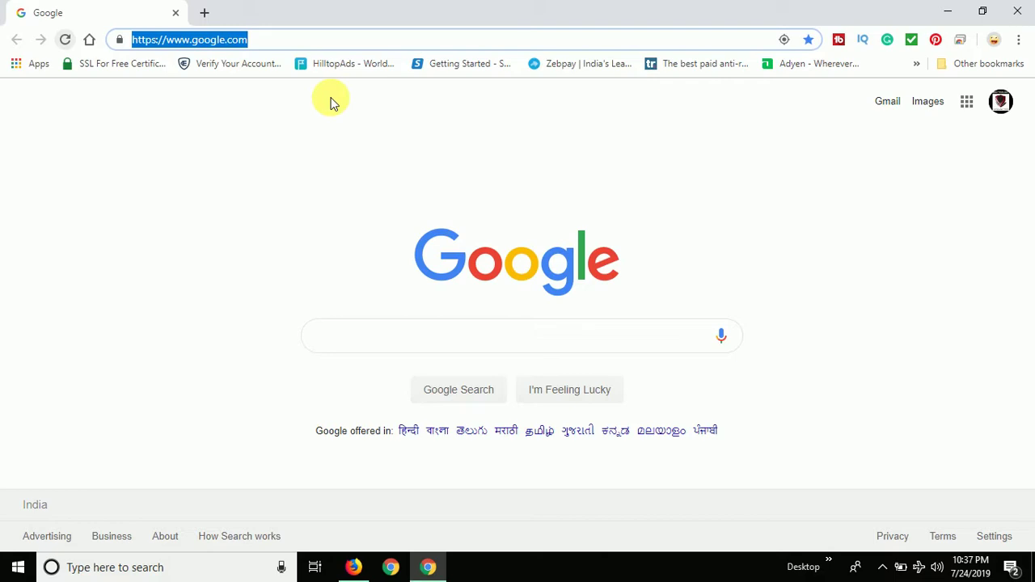
key("ctrl+v")
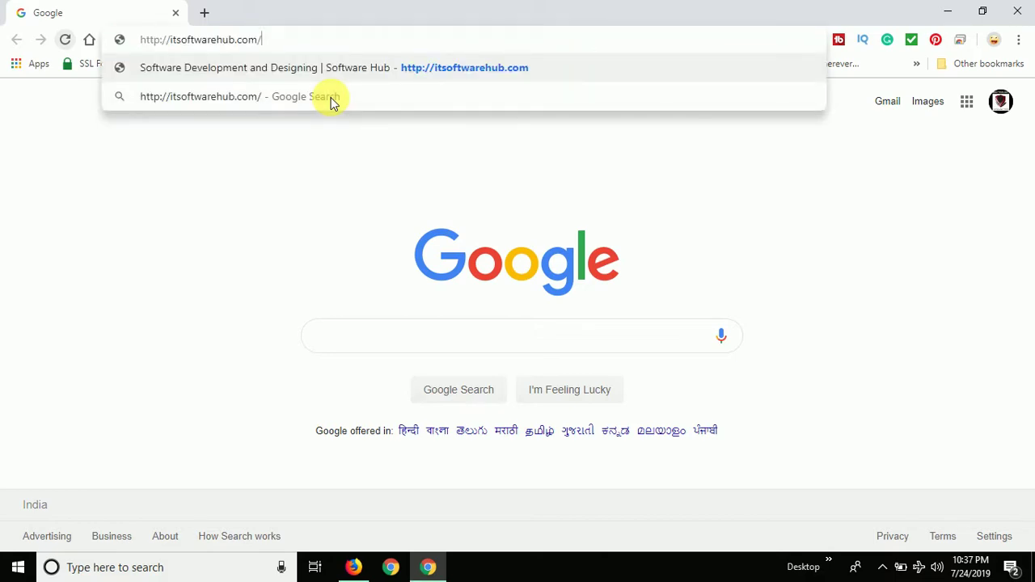
key("Return")
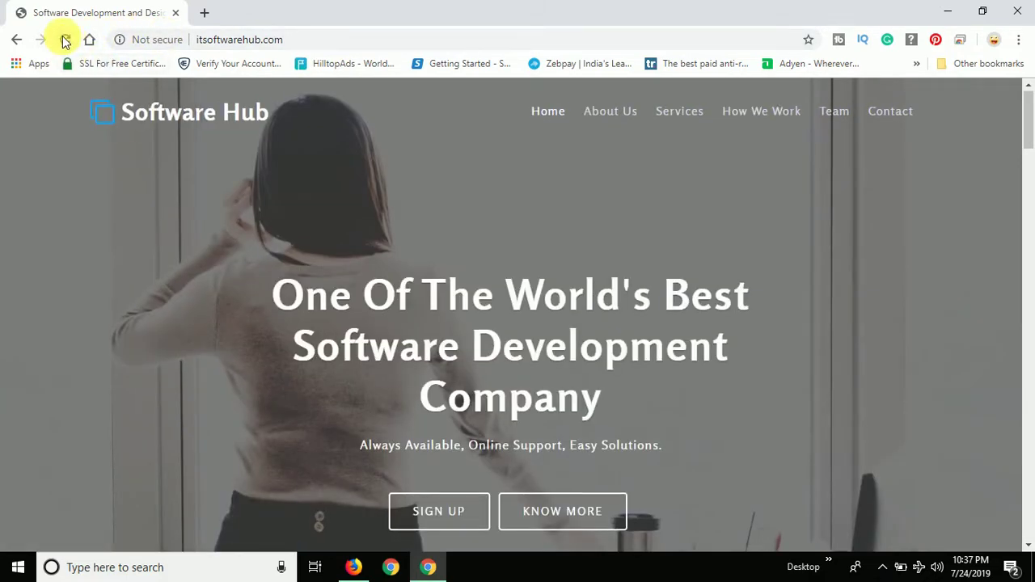
left_click(66, 40)
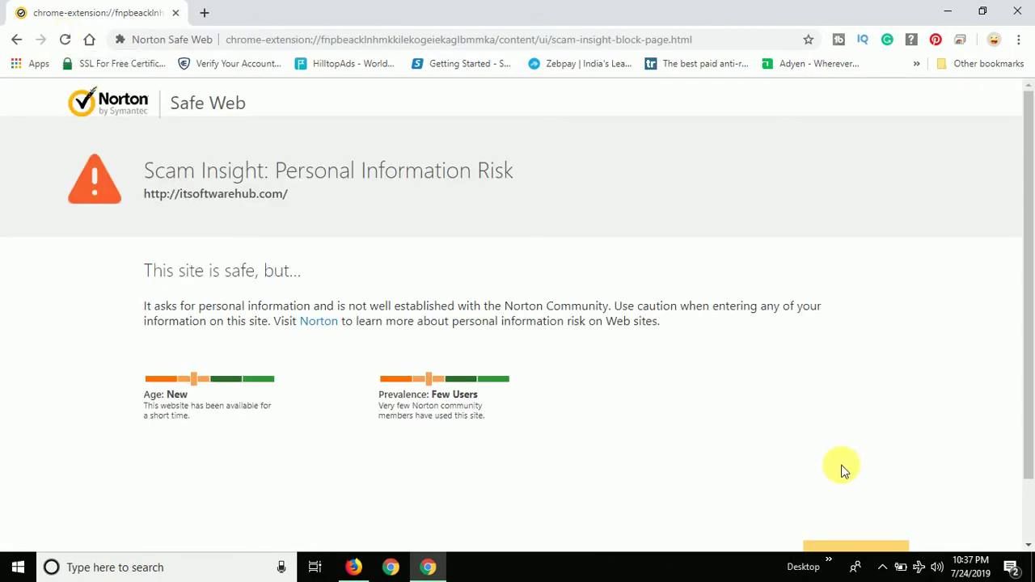
scroll(1029, 501, "down", 1)
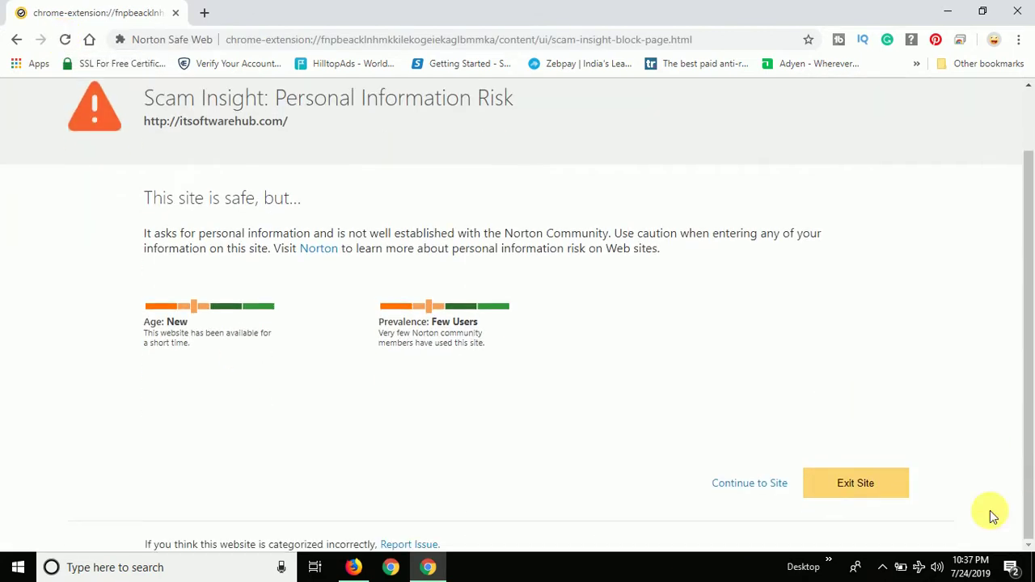
left_click(744, 483)
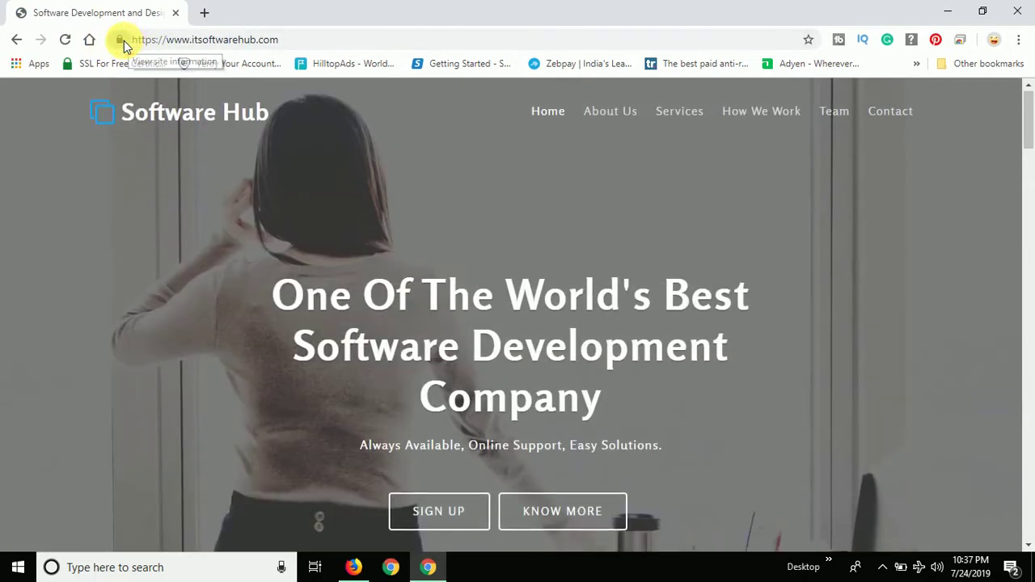
left_click(121, 42)
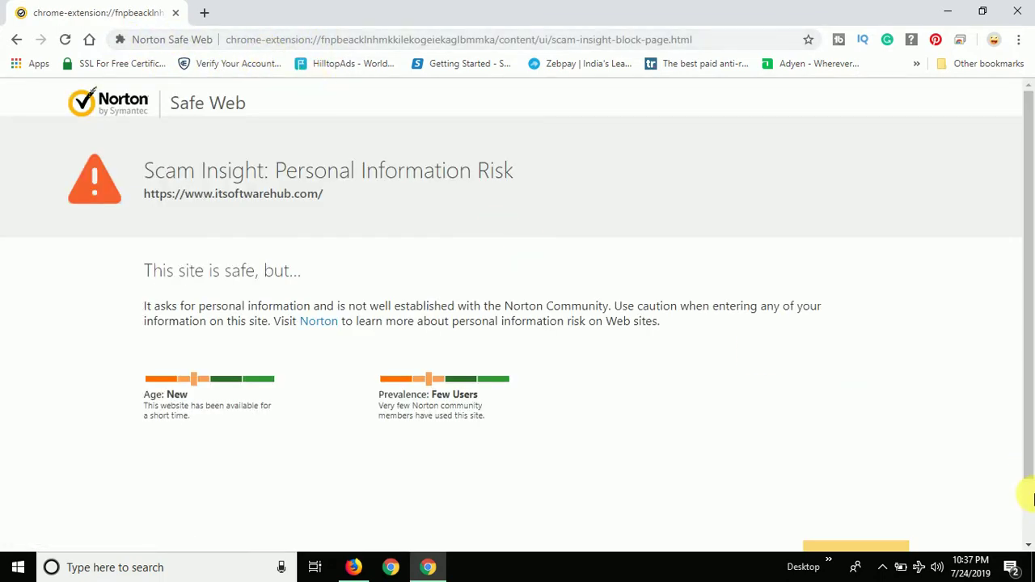
left_click(1027, 493)
left_click(767, 485)
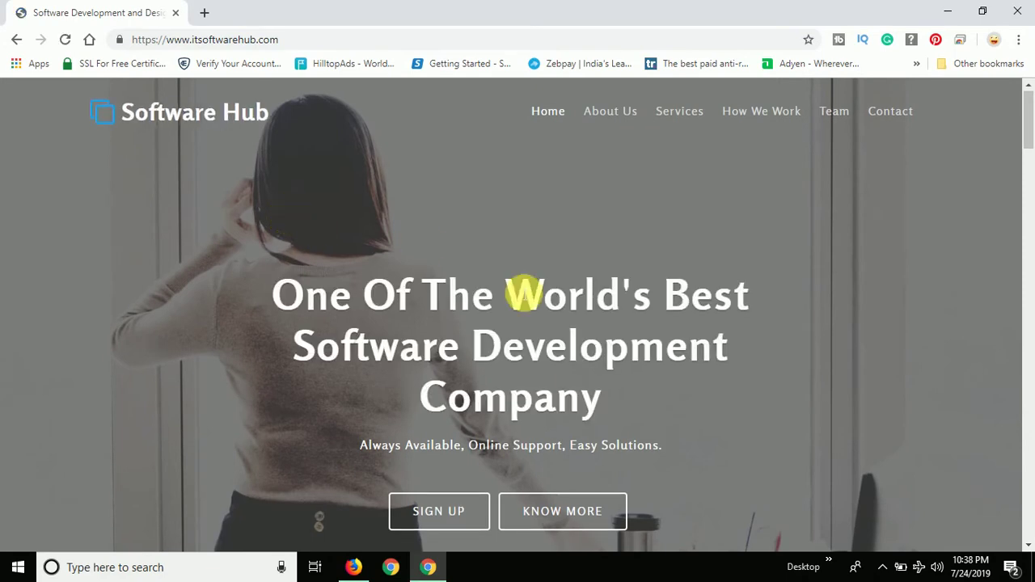
scroll(524, 295, "down", 7)
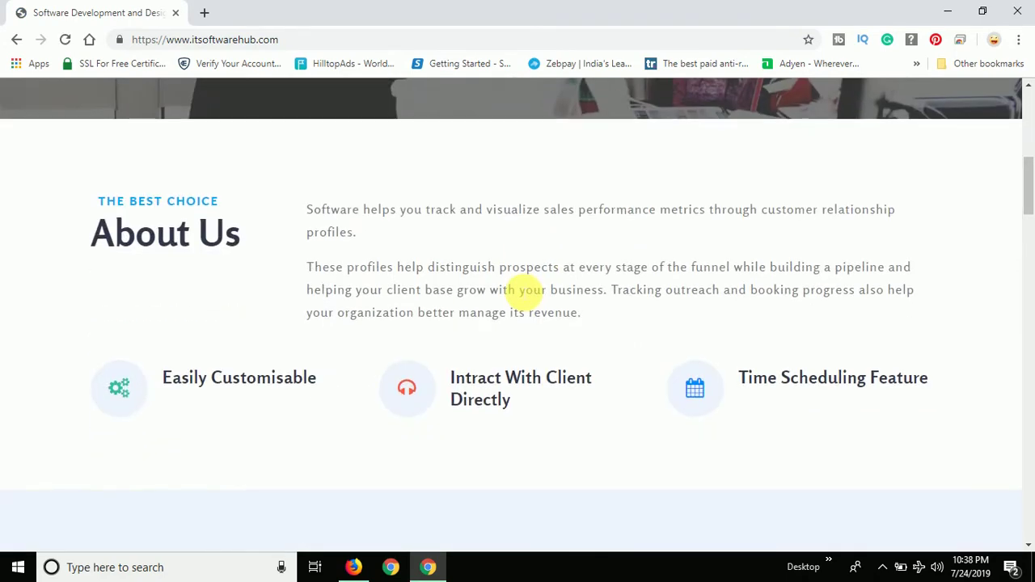